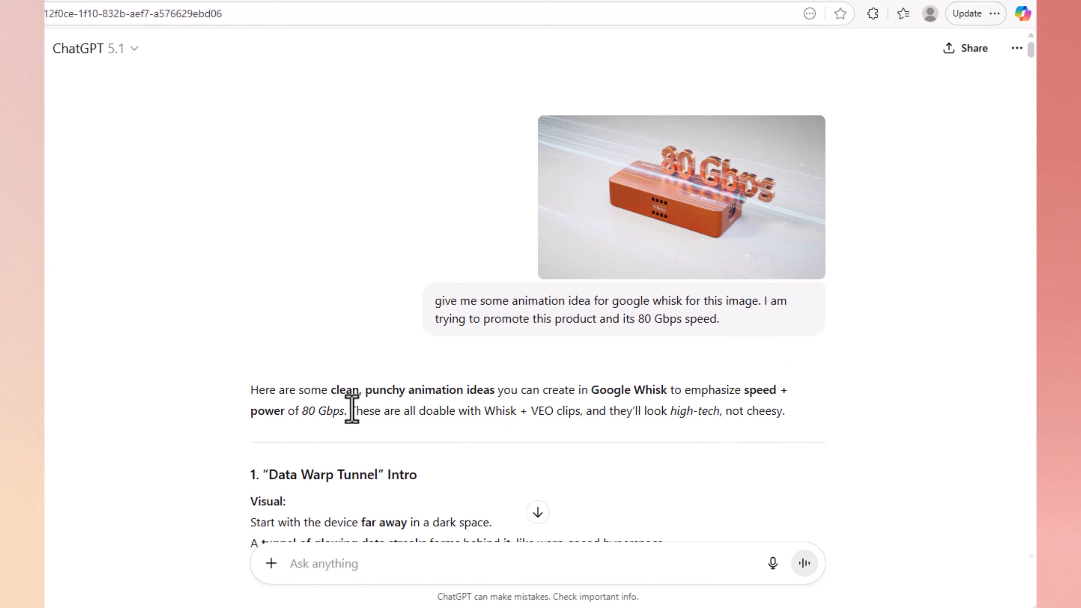
Step: Read through the suggested animation ideas, the Whisk style tips, the two-clip video structure and the Clip 1 prompt
{"action": "scroll", "coordinate": [624, 408], "scroll_direction": "down", "scroll_amount": 3}
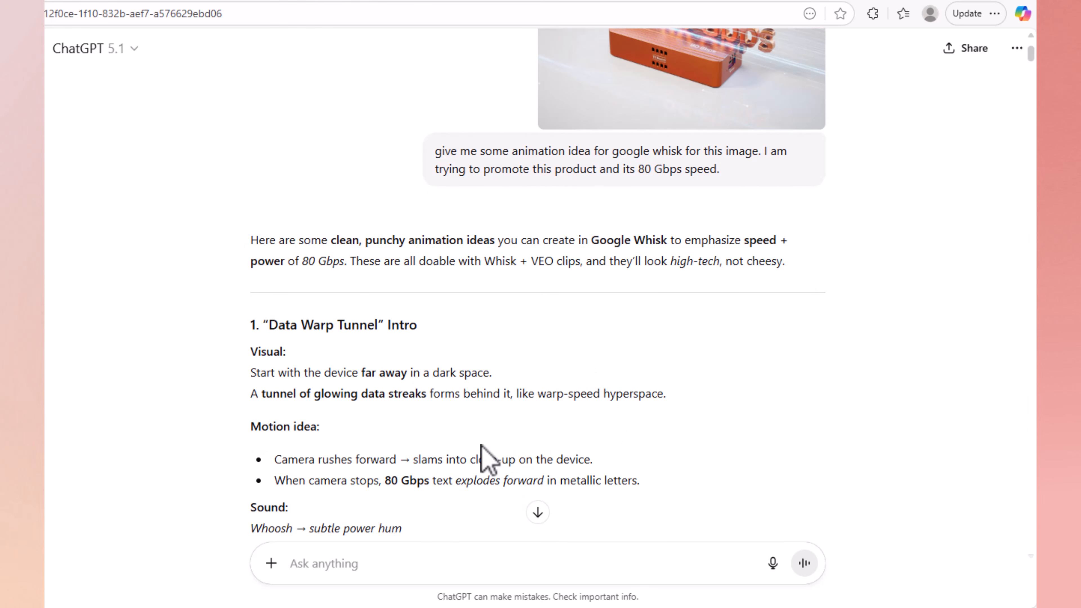
{"action": "scroll", "coordinate": [393, 382], "scroll_direction": "down", "scroll_amount": 3}
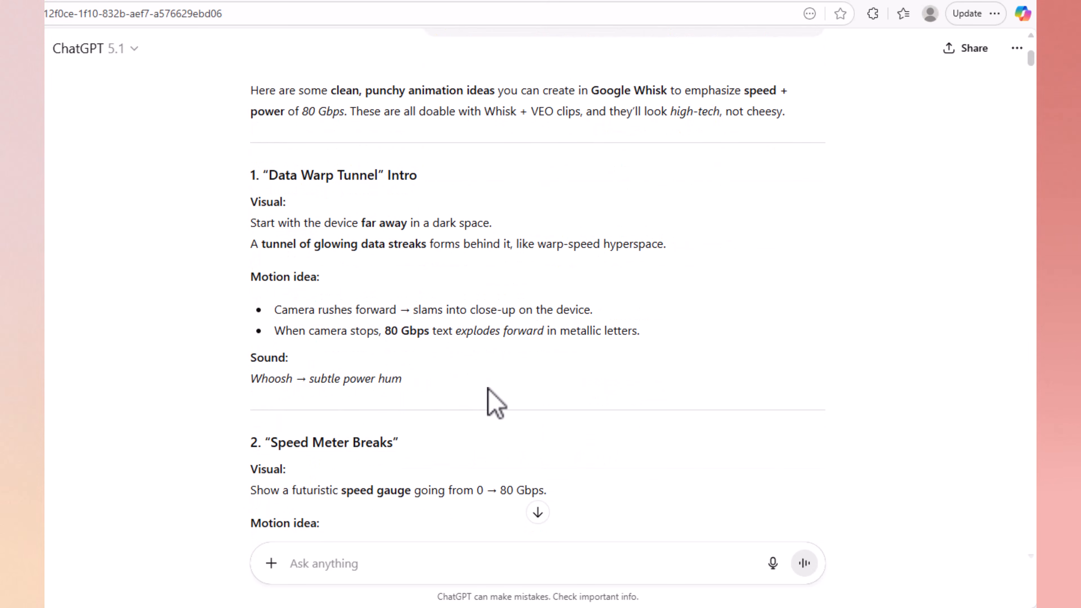
{"action": "scroll", "coordinate": [496, 402], "scroll_direction": "down", "scroll_amount": 3}
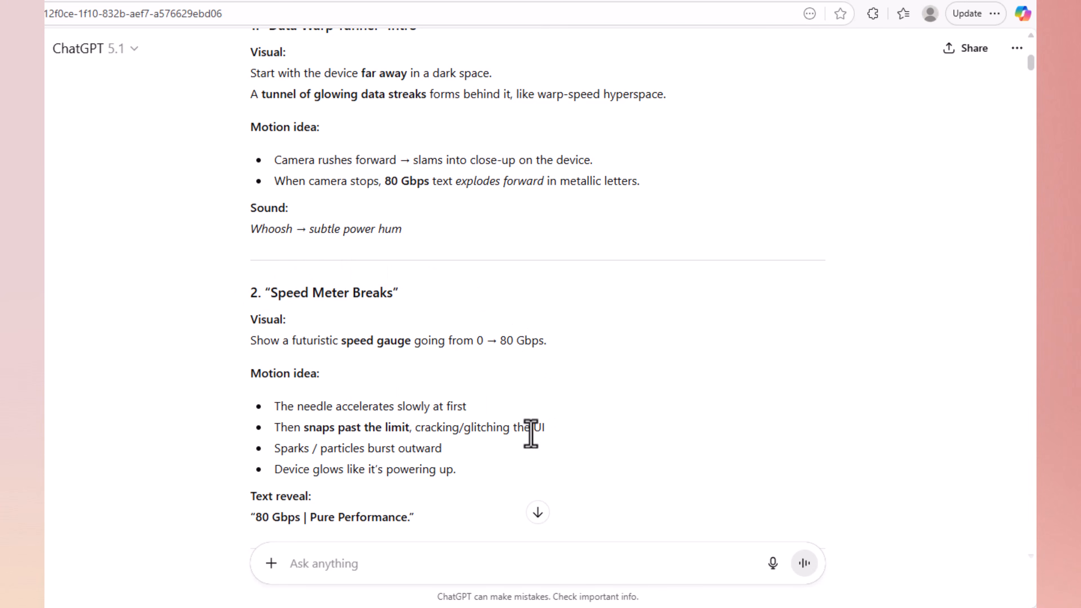
{"action": "scroll", "coordinate": [507, 349], "scroll_direction": "down", "scroll_amount": 5}
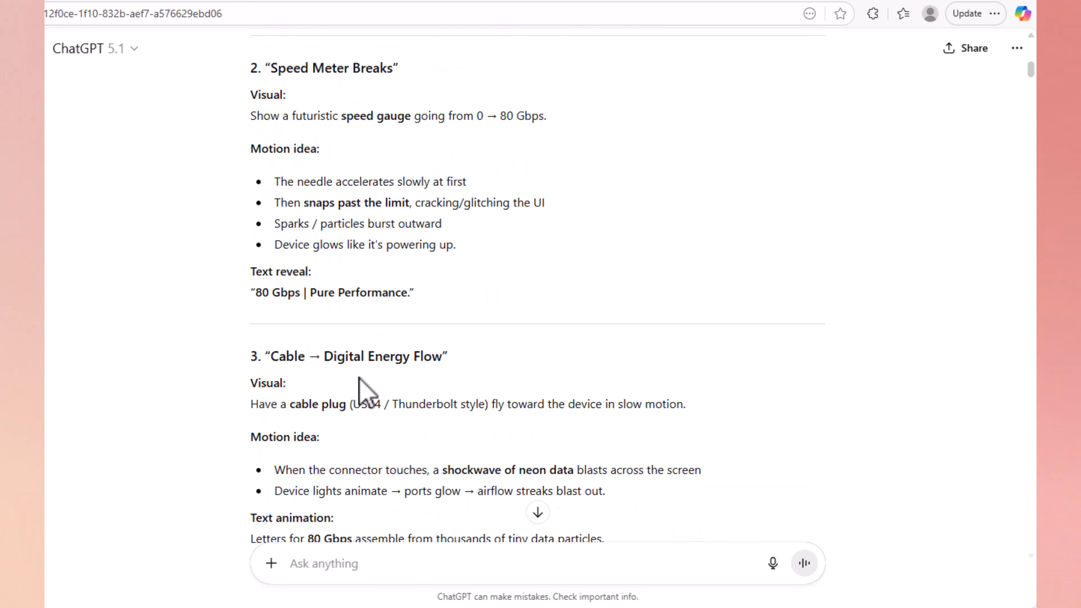
{"action": "scroll", "coordinate": [553, 473], "scroll_direction": "down", "scroll_amount": 2}
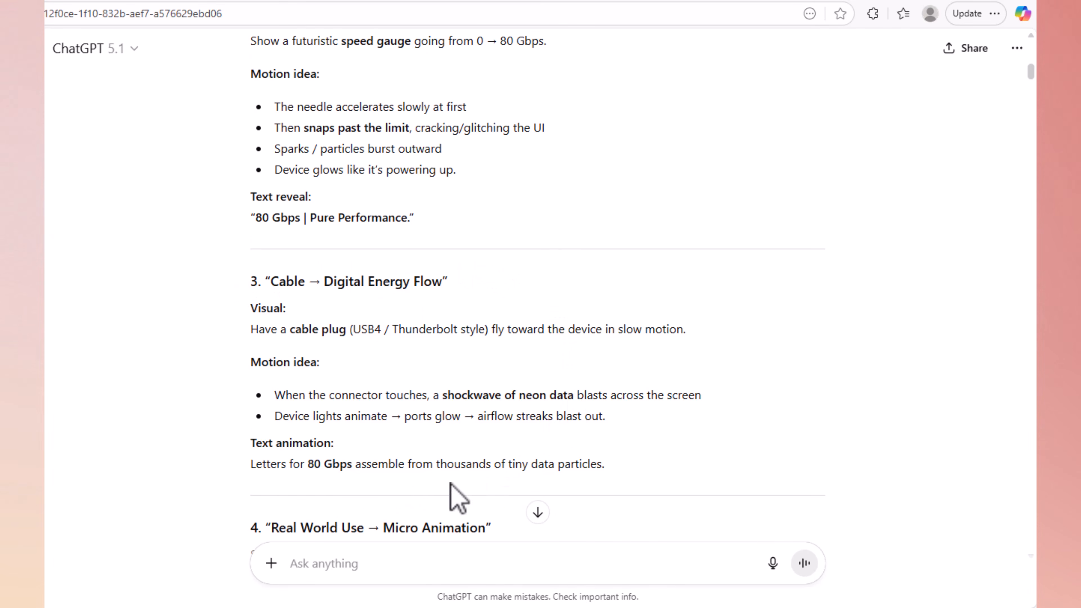
{"action": "scroll", "coordinate": [367, 423], "scroll_direction": "down", "scroll_amount": 5}
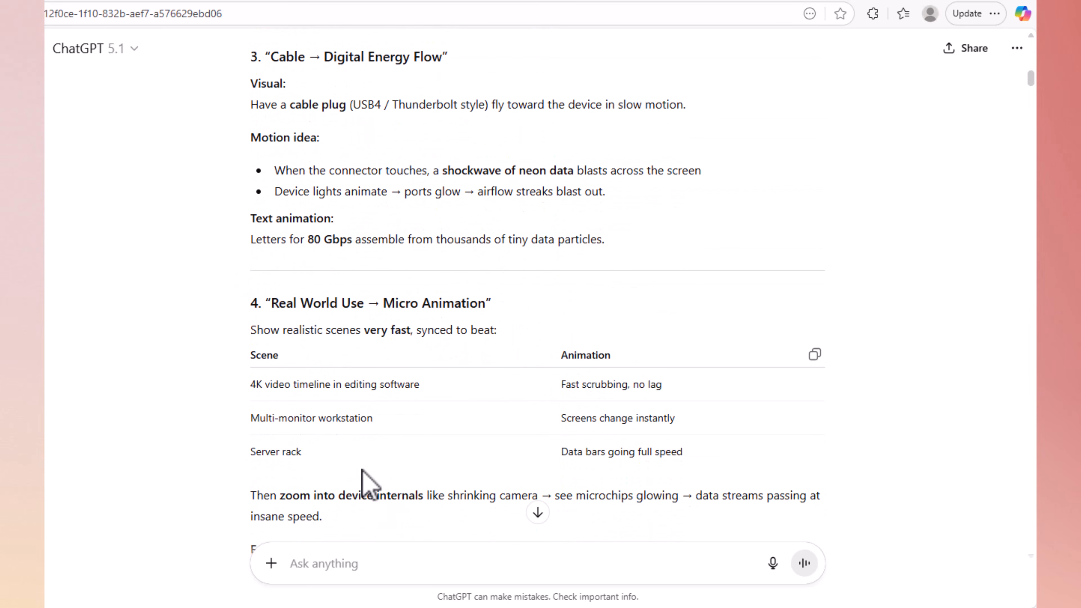
{"action": "scroll", "coordinate": [362, 470], "scroll_direction": "down", "scroll_amount": 8}
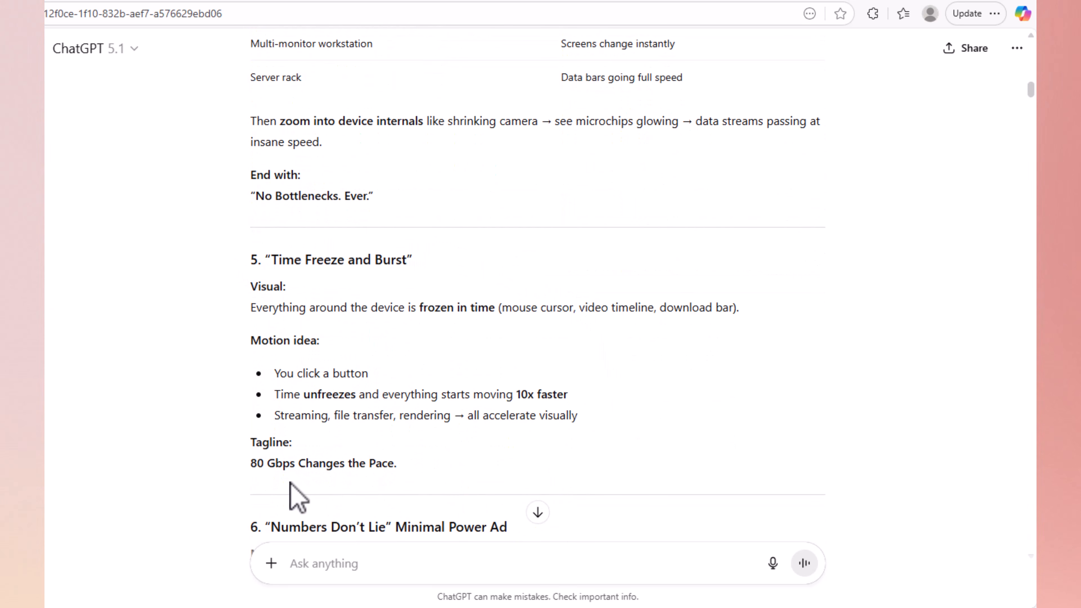
{"action": "scroll", "coordinate": [293, 475], "scroll_direction": "down", "scroll_amount": 5}
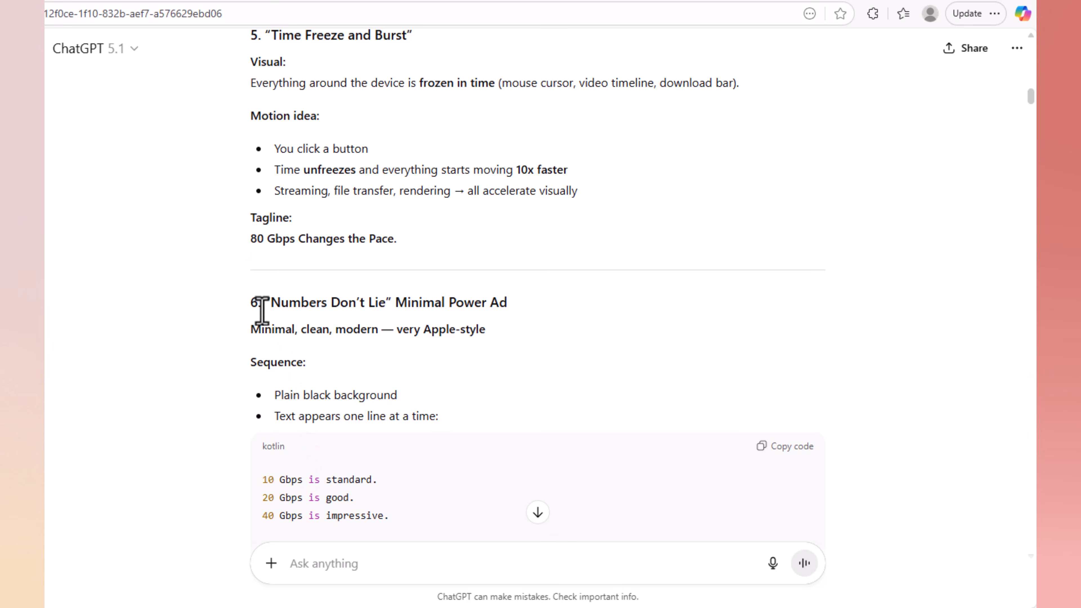
{"action": "scroll", "coordinate": [612, 347], "scroll_direction": "down", "scroll_amount": 2}
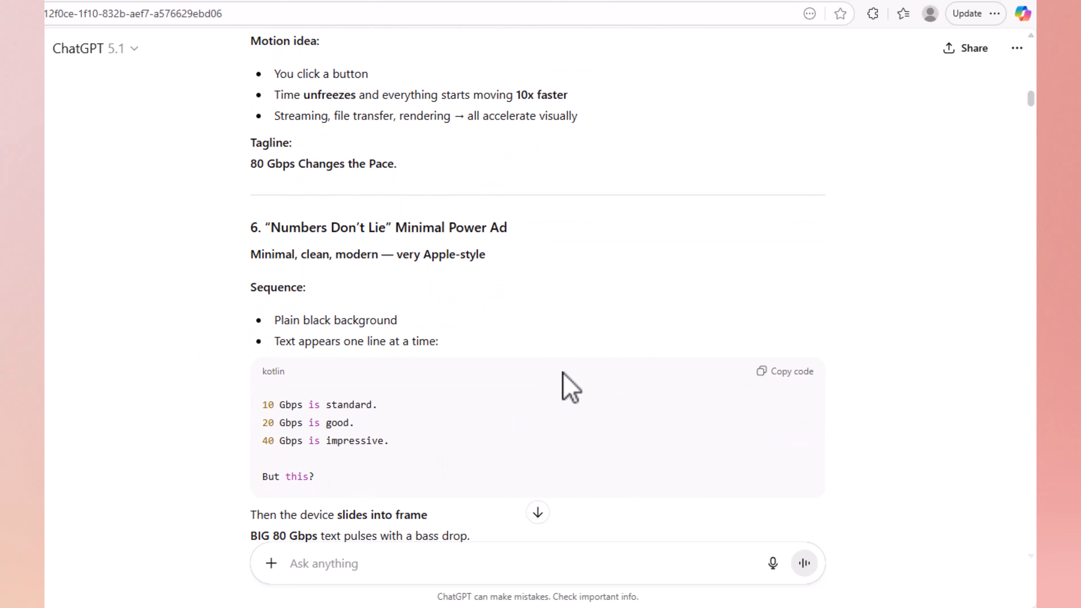
{"action": "scroll", "coordinate": [554, 456], "scroll_direction": "down", "scroll_amount": 9}
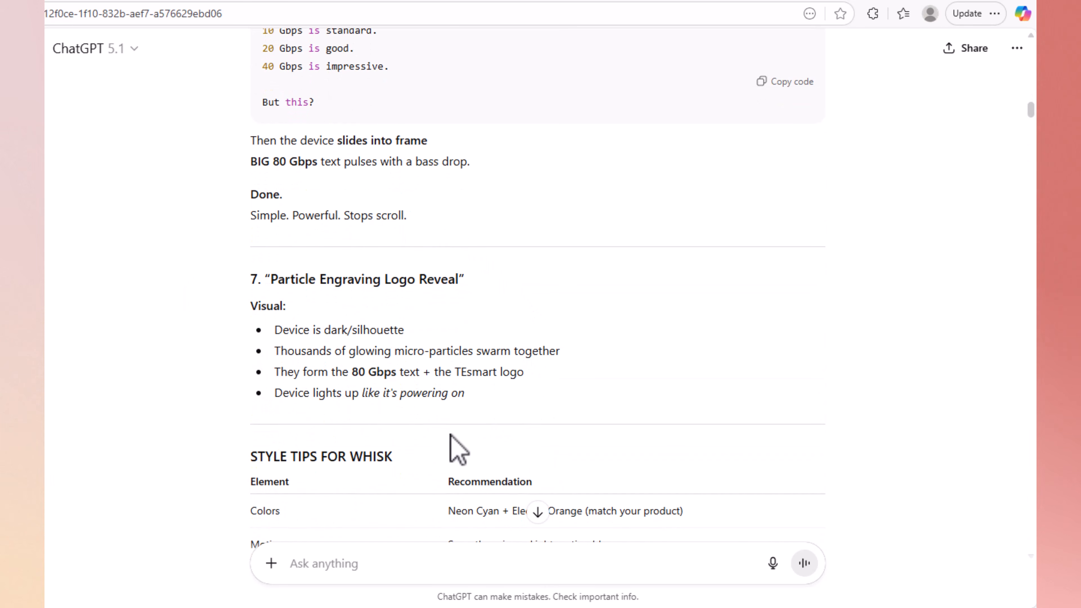
{"action": "scroll", "coordinate": [412, 445], "scroll_direction": "down", "scroll_amount": 5}
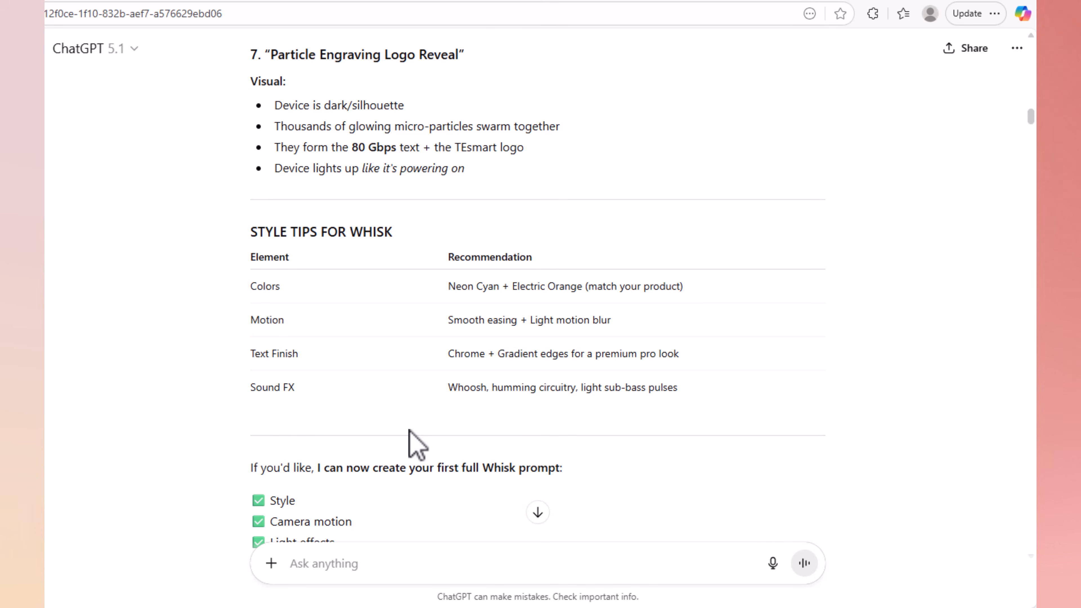
{"action": "scroll", "coordinate": [410, 442], "scroll_direction": "down", "scroll_amount": 2}
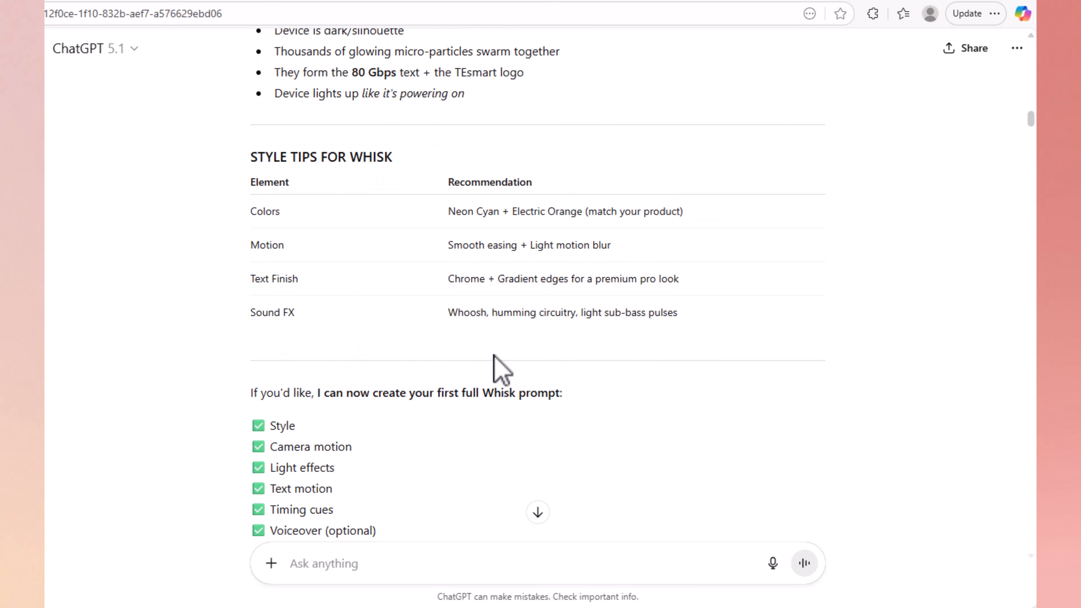
{"action": "scroll", "coordinate": [315, 136], "scroll_direction": "down", "scroll_amount": 10}
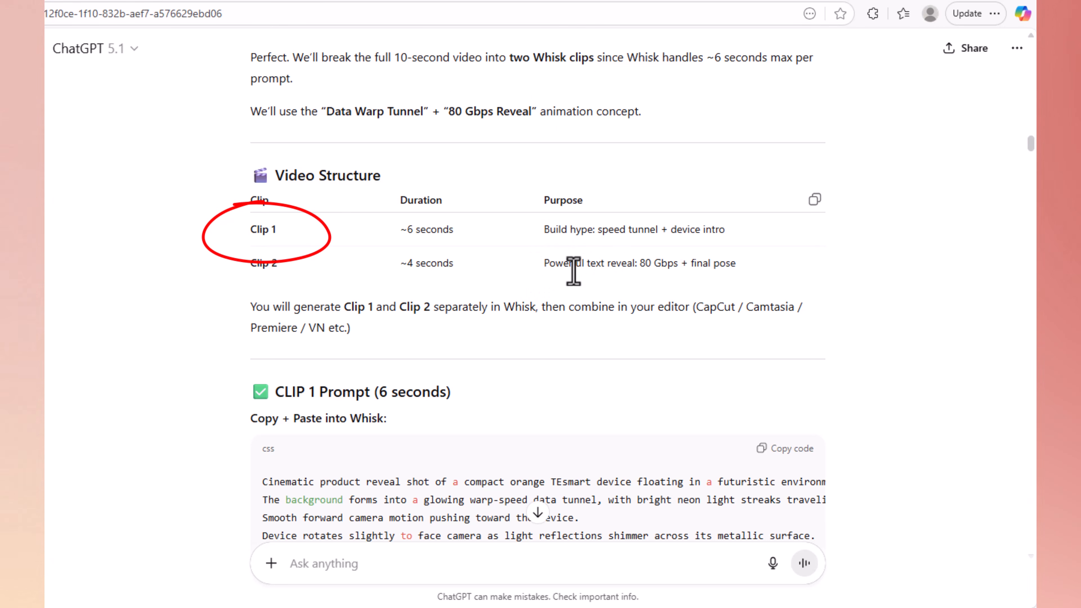
{"action": "scroll", "coordinate": [404, 345], "scroll_direction": "down", "scroll_amount": 3}
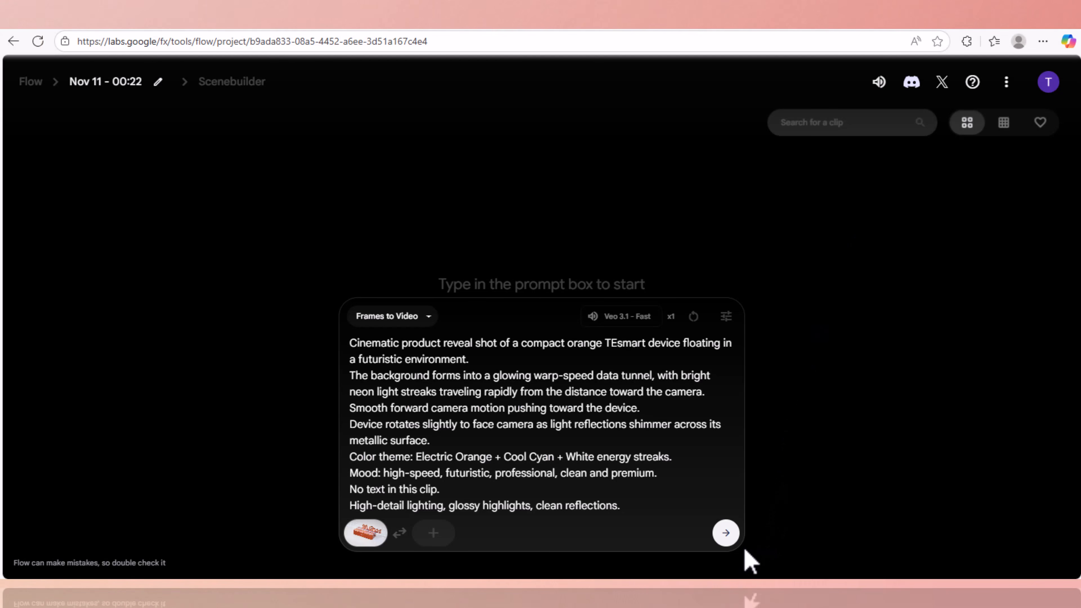
Step: In Flow, generate the warp-speed tunnel clip from the entered prompt and product start frame with Veo 3.1 - Fast, and preview it
{"action": "left_click", "coordinate": [726, 534]}
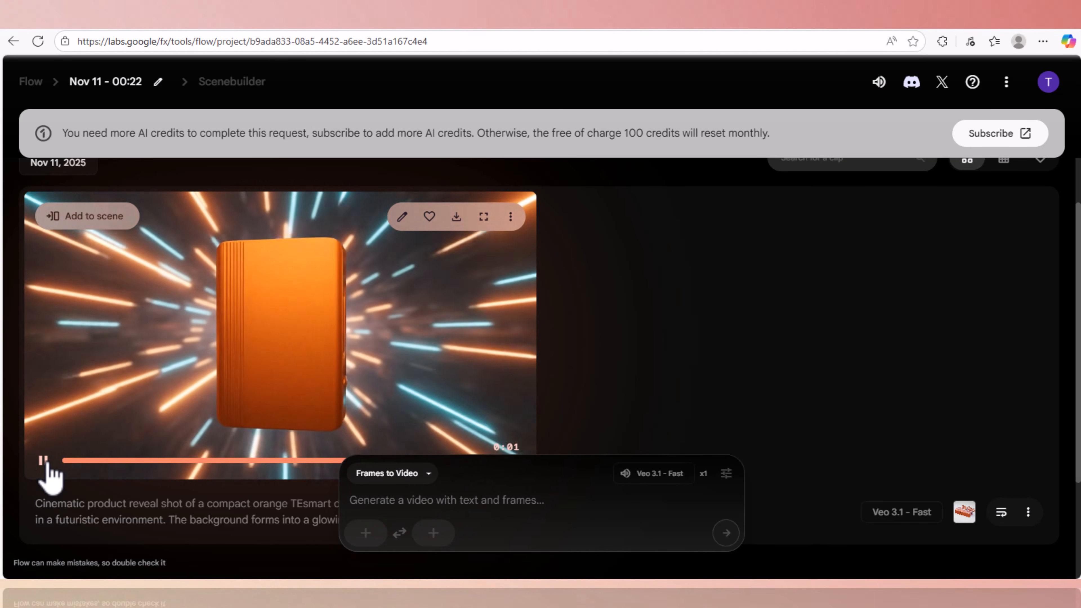
{"action": "left_click", "coordinate": [44, 460]}
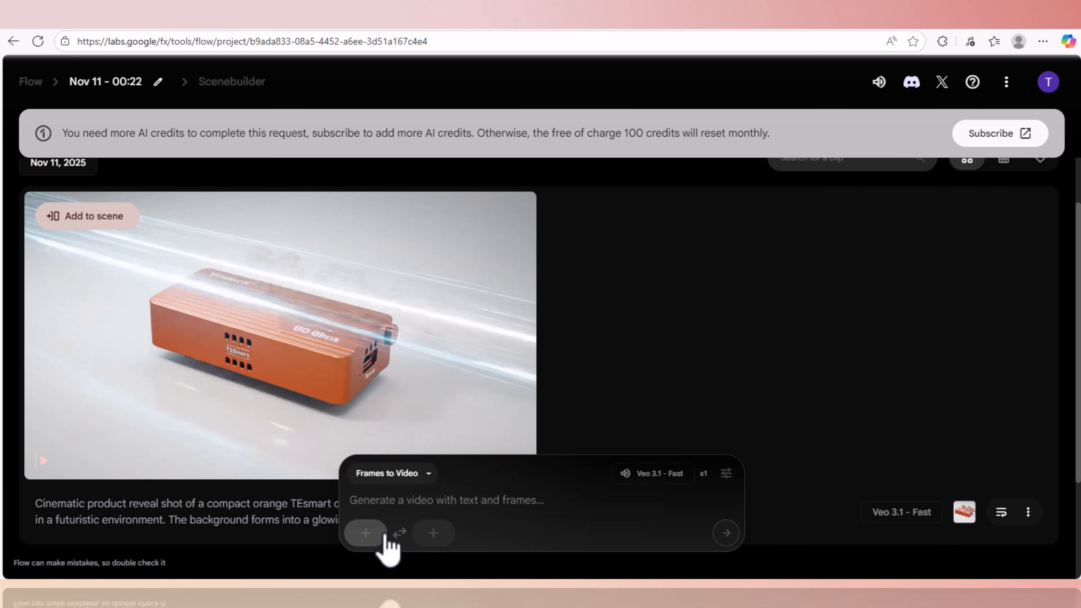
Step: Set the 80 Gbps product picture as the start frame and upload enclosure_homepage_banner from Downloads as the end frame
{"action": "left_click", "coordinate": [367, 532]}
{"action": "left_click", "coordinate": [339, 211]}
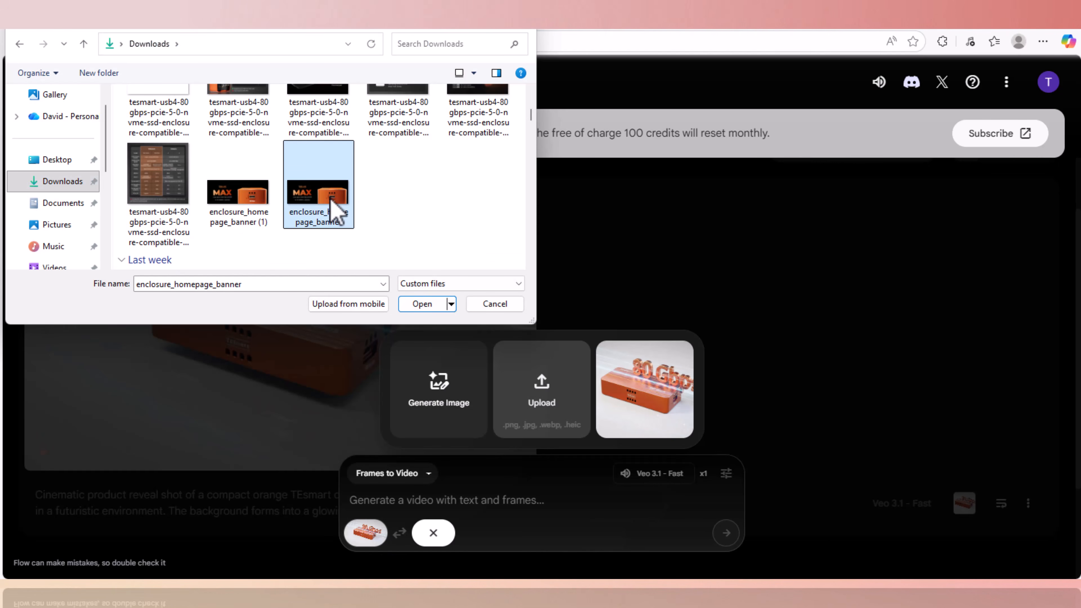
{"action": "left_click", "coordinate": [434, 303]}
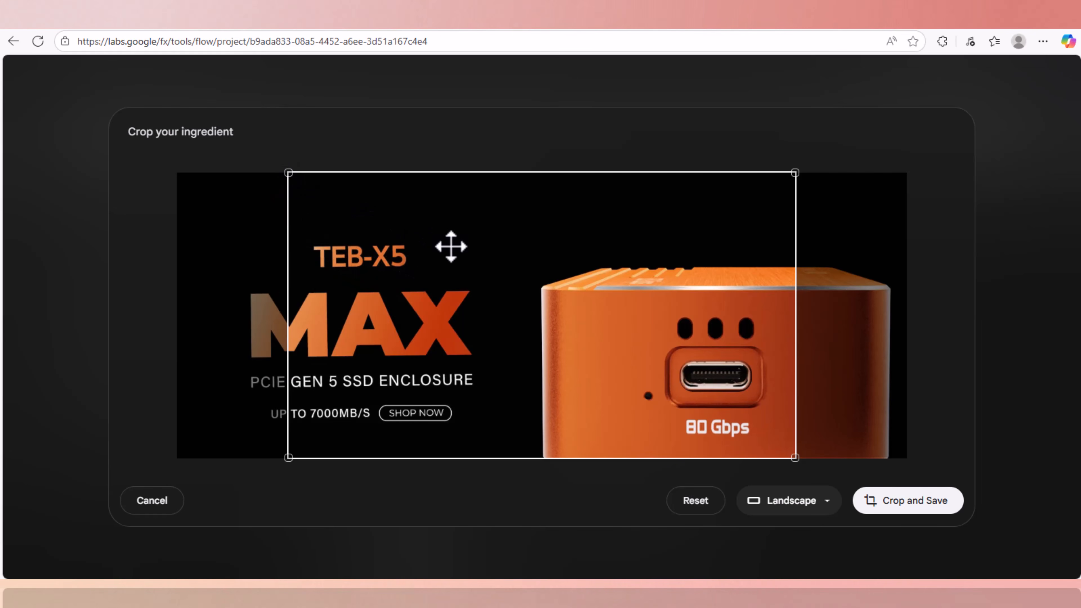
Step: Crop the banner in landscape format to the orange enclosure, including its USB-C port and 80 Gbps label, and save the crop
{"action": "left_click_drag", "start_coordinate": [451, 246], "coordinate": [554, 273]}
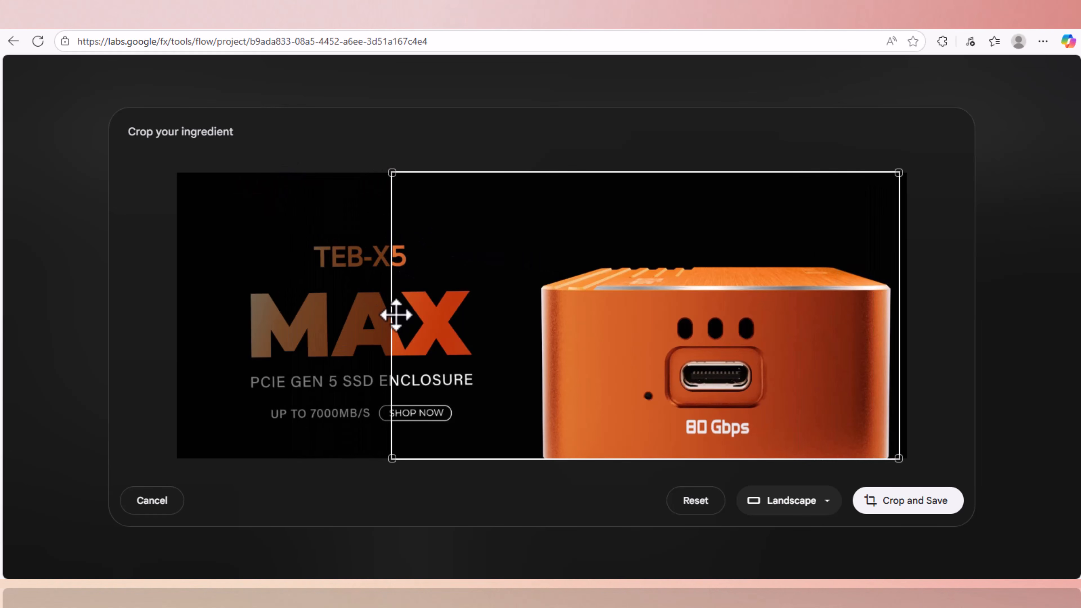
{"action": "left_click_drag", "start_coordinate": [392, 458], "coordinate": [516, 402]}
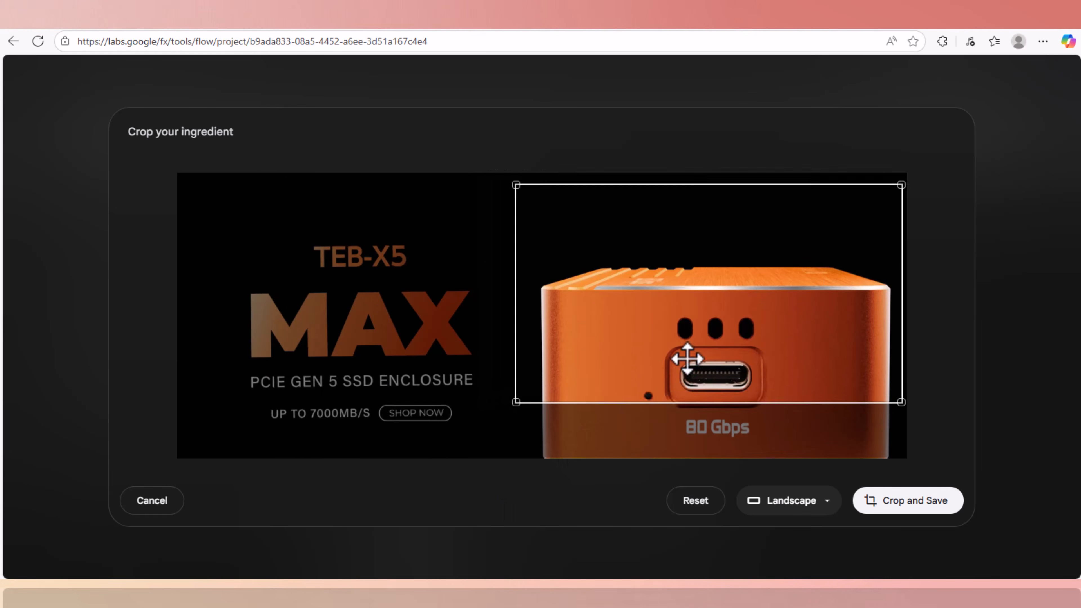
{"action": "left_click_drag", "start_coordinate": [687, 359], "coordinate": [682, 426]}
{"action": "left_click_drag", "start_coordinate": [806, 360], "coordinate": [811, 362]}
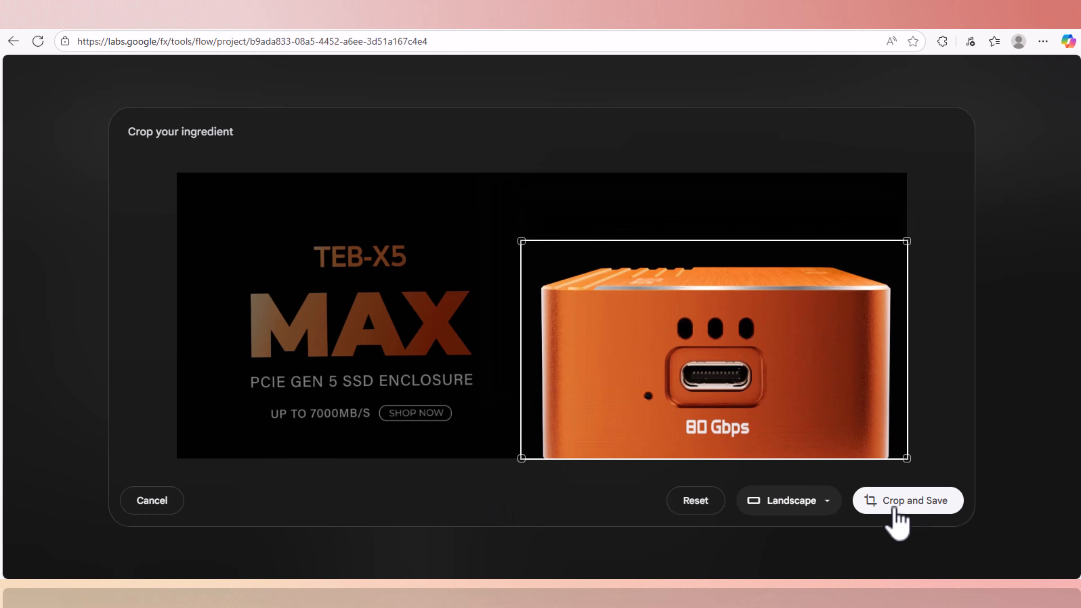
{"action": "left_click", "coordinate": [907, 500]}
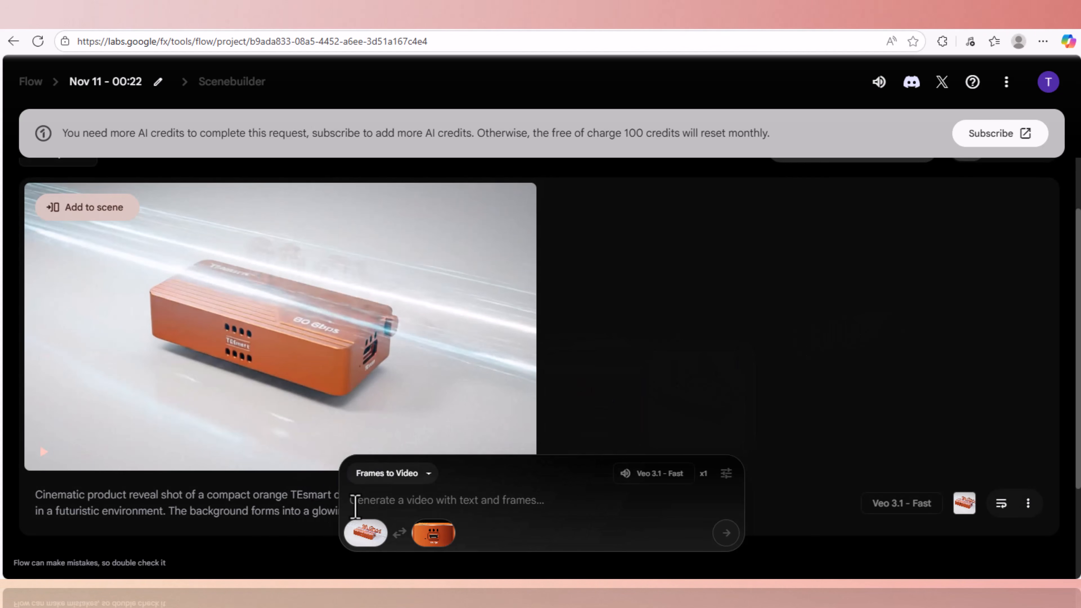
Step: Paste the copied cinematic product reveal prompt for the two frames and generate the video
{"action": "right_click", "coordinate": [356, 503]}
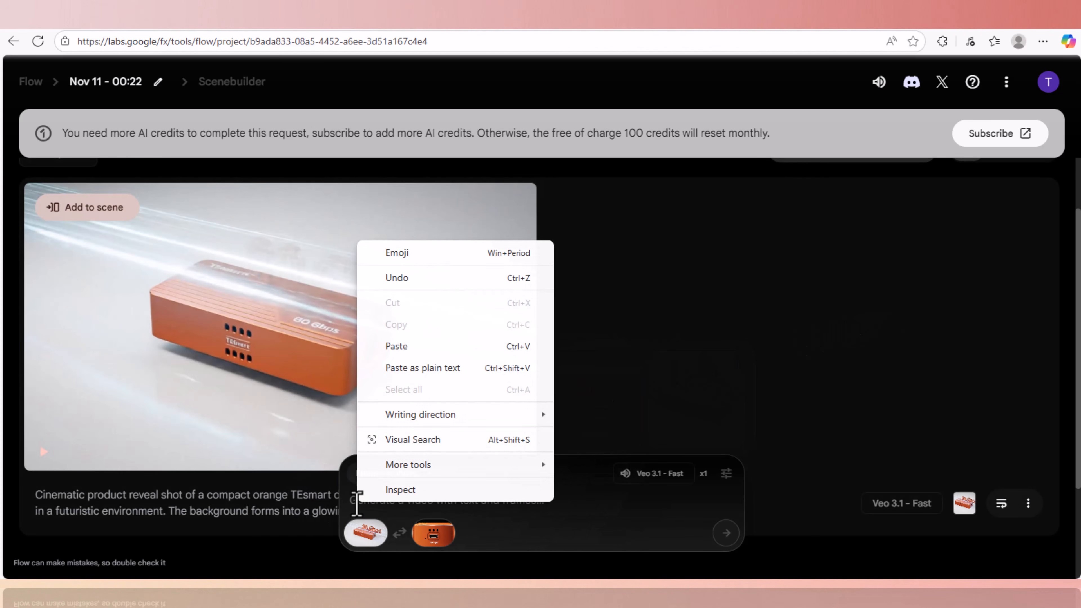
{"action": "left_click", "coordinate": [403, 347]}
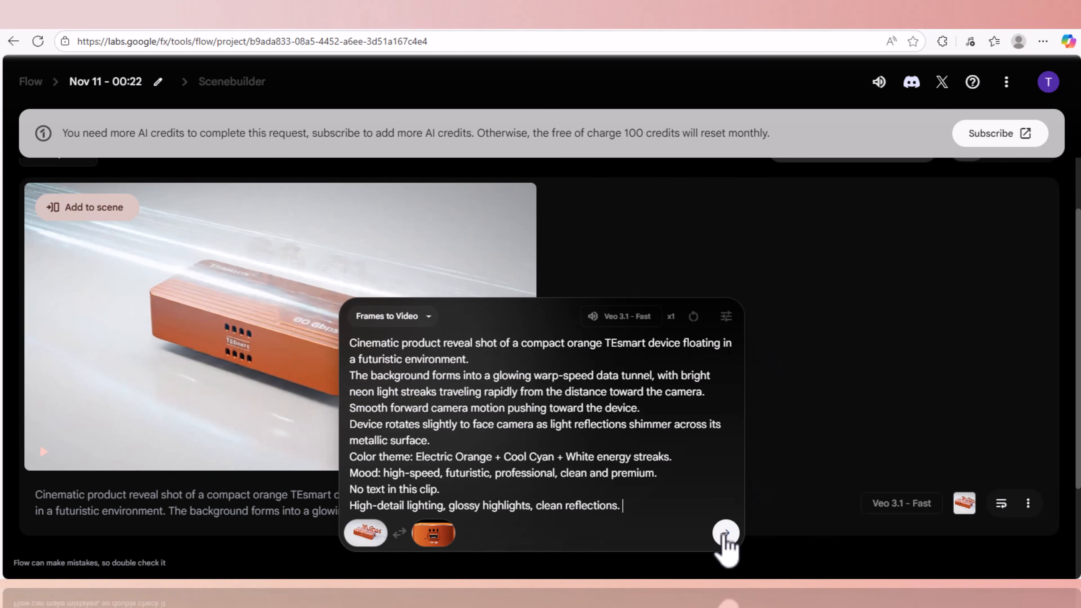
{"action": "left_click", "coordinate": [726, 533]}
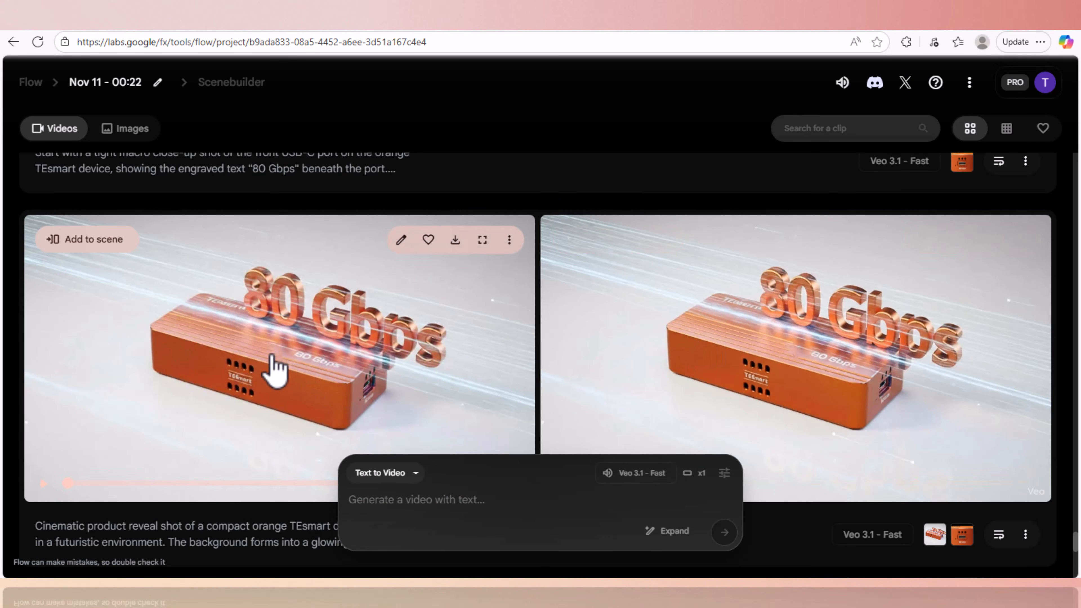
Step: Examine the available outputs-per-prompt choices in the video generation settings, and close the settings without changing anything
{"action": "left_click", "coordinate": [725, 473]}
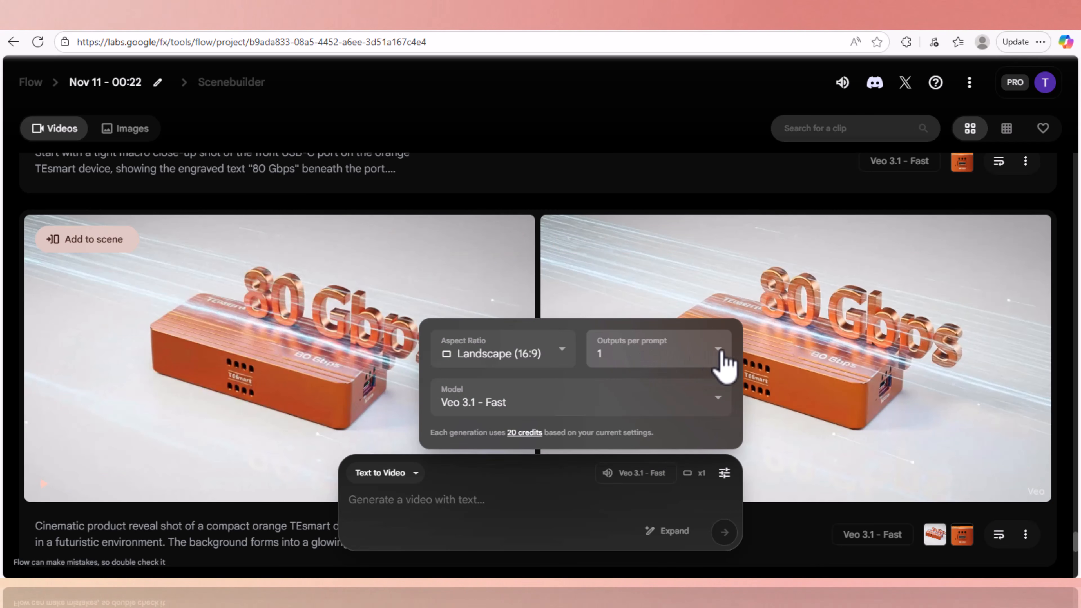
{"action": "left_click", "coordinate": [723, 356]}
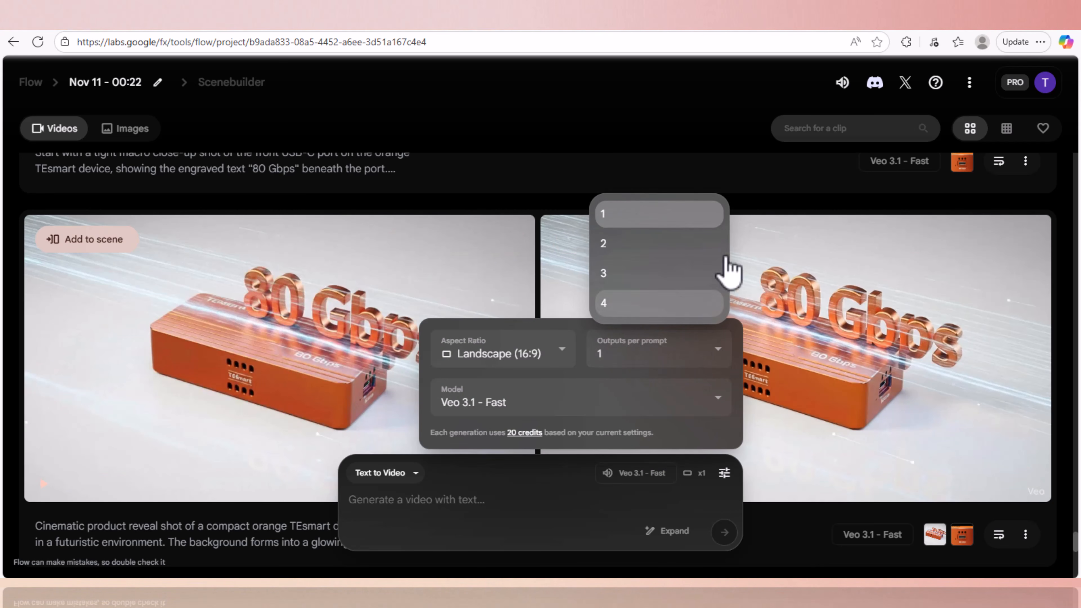
{"action": "left_click", "coordinate": [545, 230]}
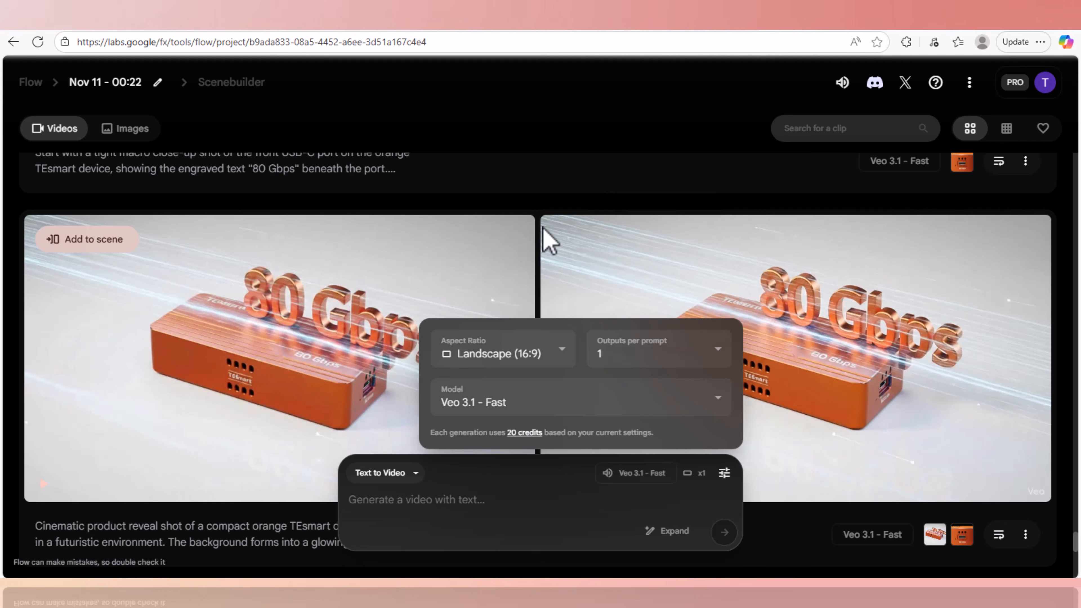
{"action": "left_click", "coordinate": [679, 505]}
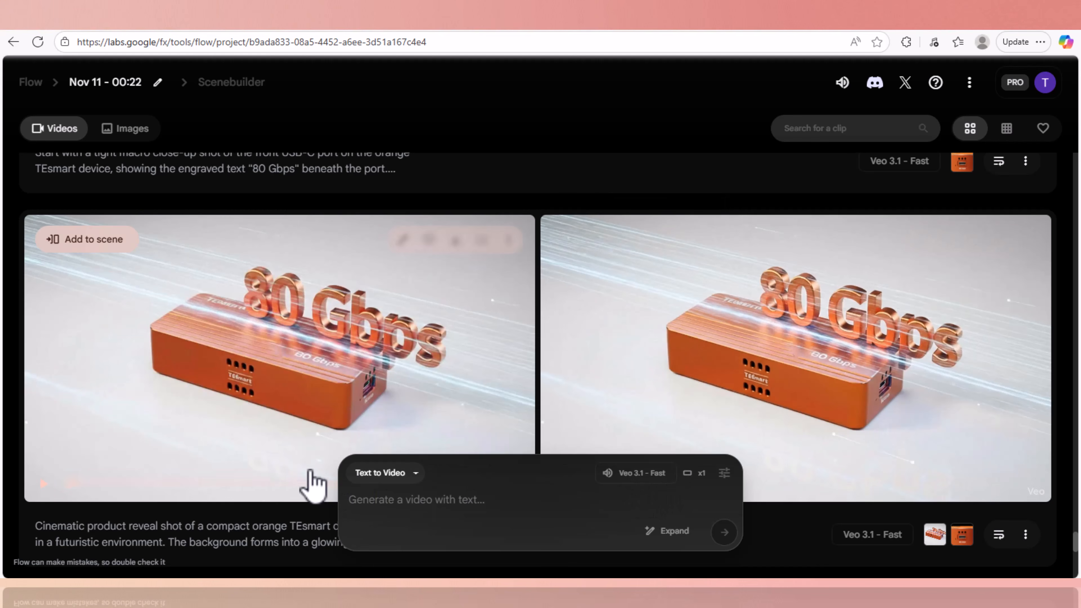
Step: Play both generated start-to-end frame clips of the orange enclosure and scrub through the second one to compare their transitions
{"action": "scroll", "coordinate": [205, 430], "scroll_direction": "down", "scroll_amount": 2}
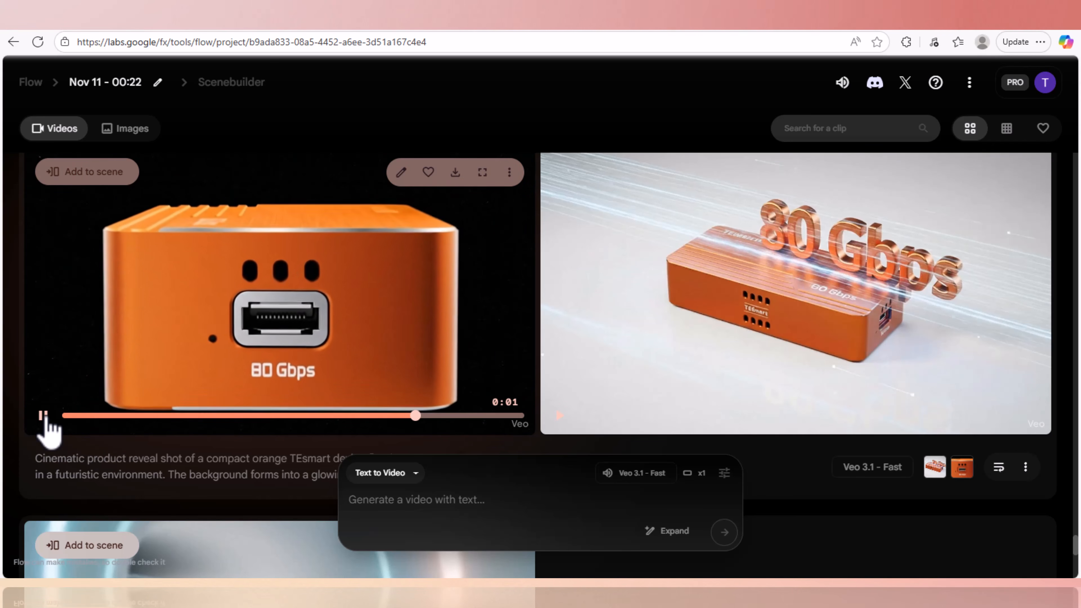
{"action": "left_click", "coordinate": [43, 416]}
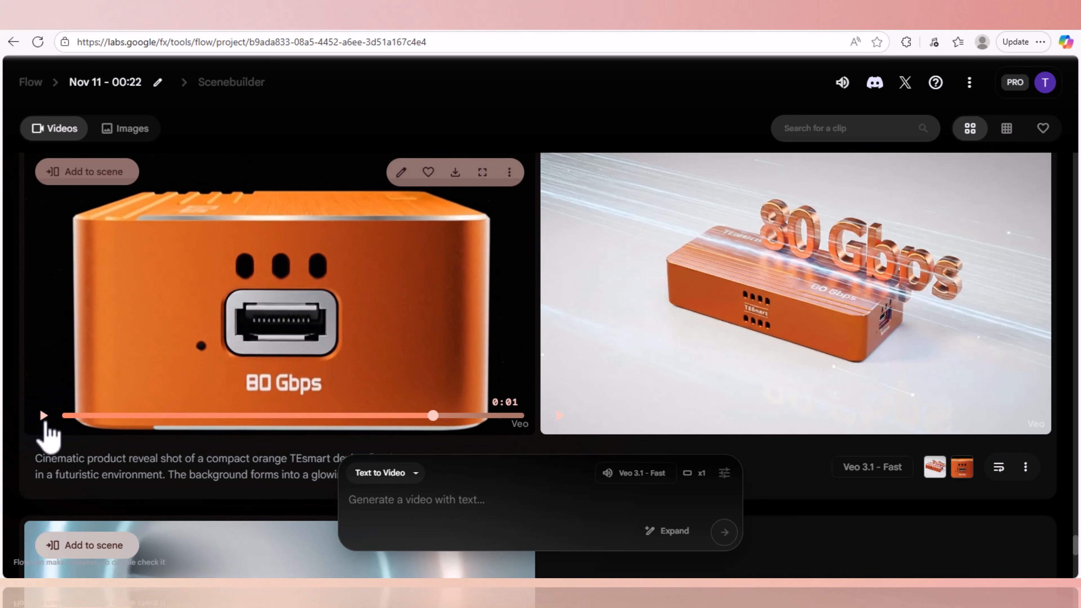
{"action": "left_click", "coordinate": [44, 420]}
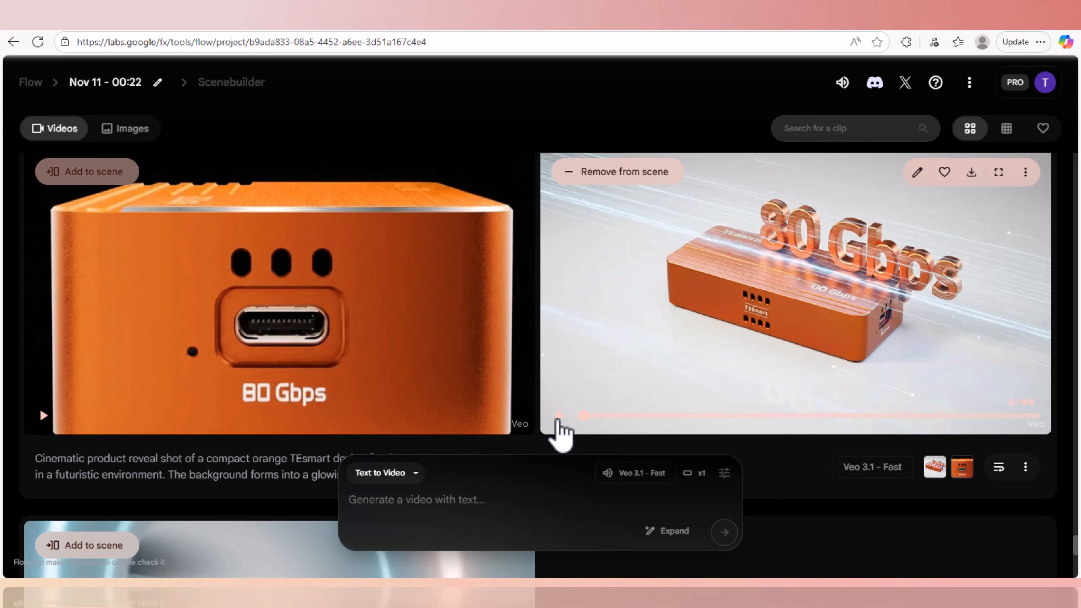
{"action": "left_click", "coordinate": [560, 417]}
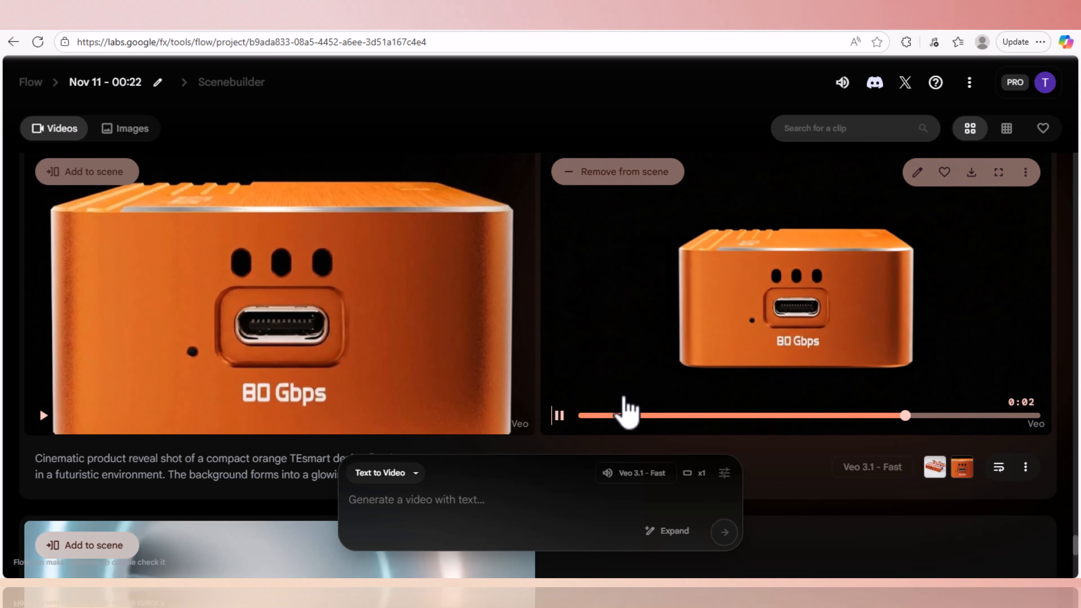
{"action": "left_click", "coordinate": [559, 416]}
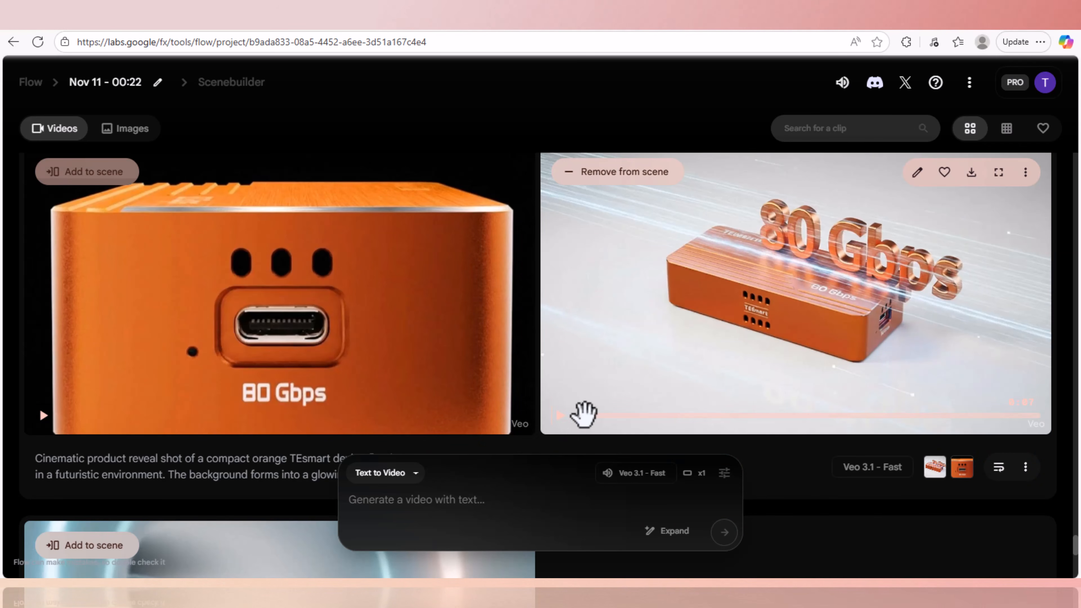
{"action": "left_click_drag", "start_coordinate": [584, 412], "coordinate": [1031, 422]}
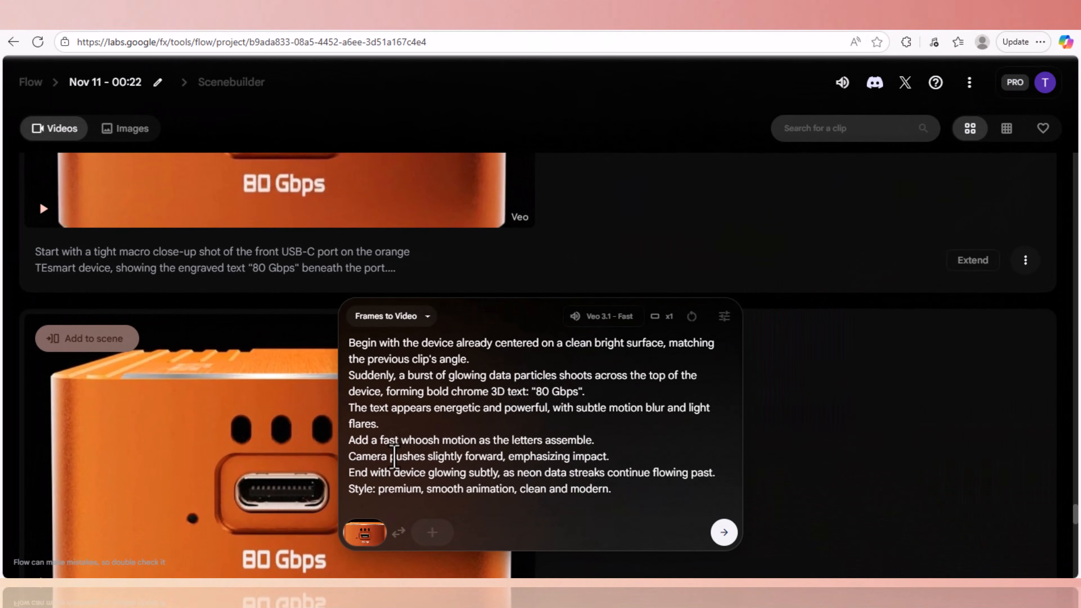
Step: Generate the Frames to Video clip from the orange enclosure start frame and the entered "80 Gbps" glowing data-particle prompt
{"action": "mouse_move", "coordinate": [374, 536]}
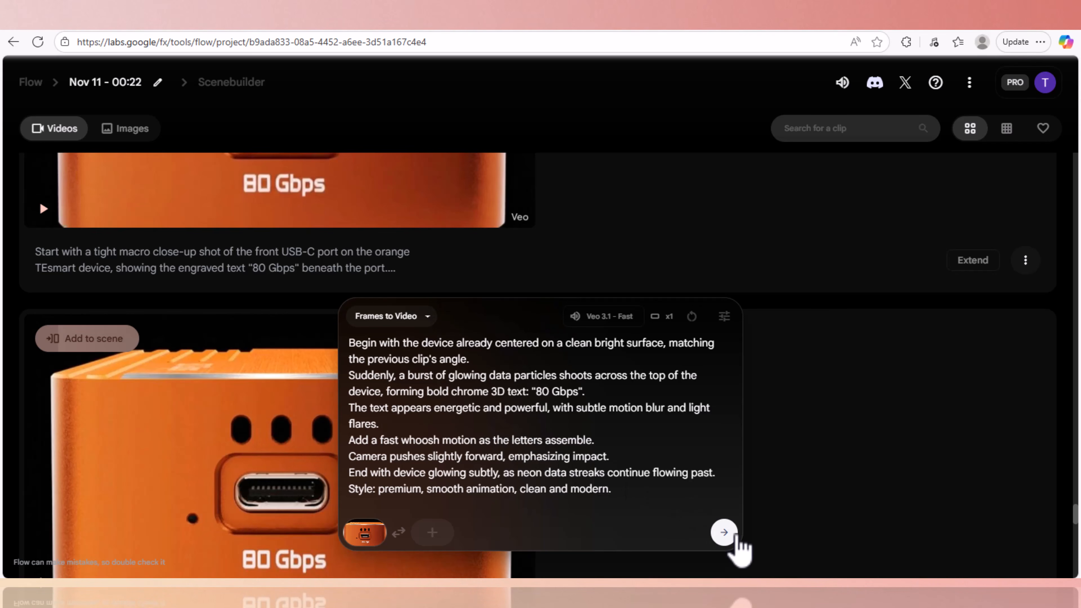
{"action": "left_click", "coordinate": [737, 537]}
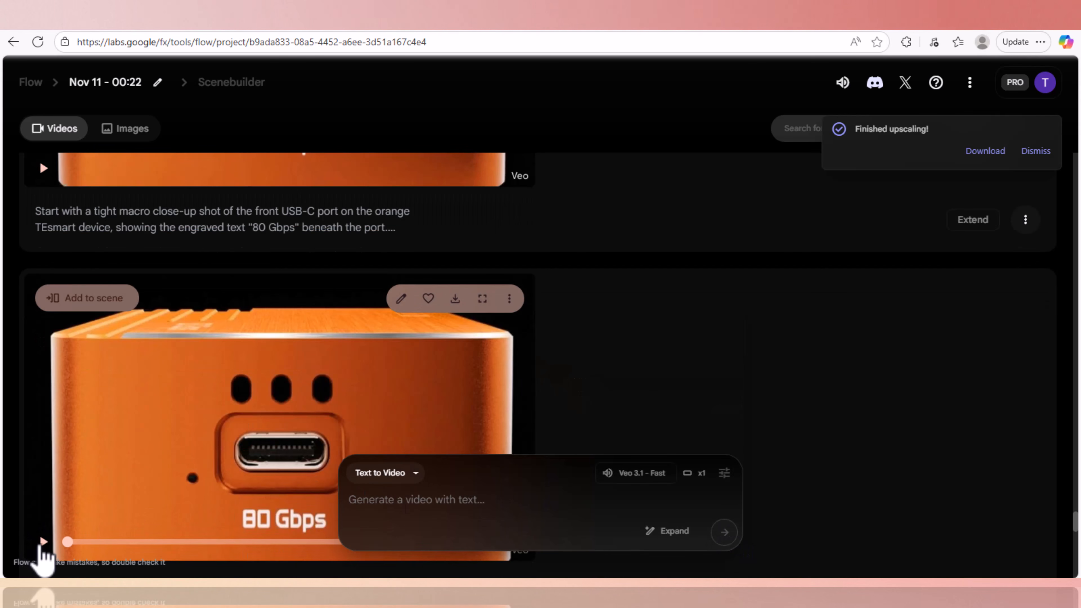
Step: Preview the lower USB-C close-up clip by playing and scrubbing through it, and download it as Upscaled (1080p)
{"action": "left_click", "coordinate": [43, 542]}
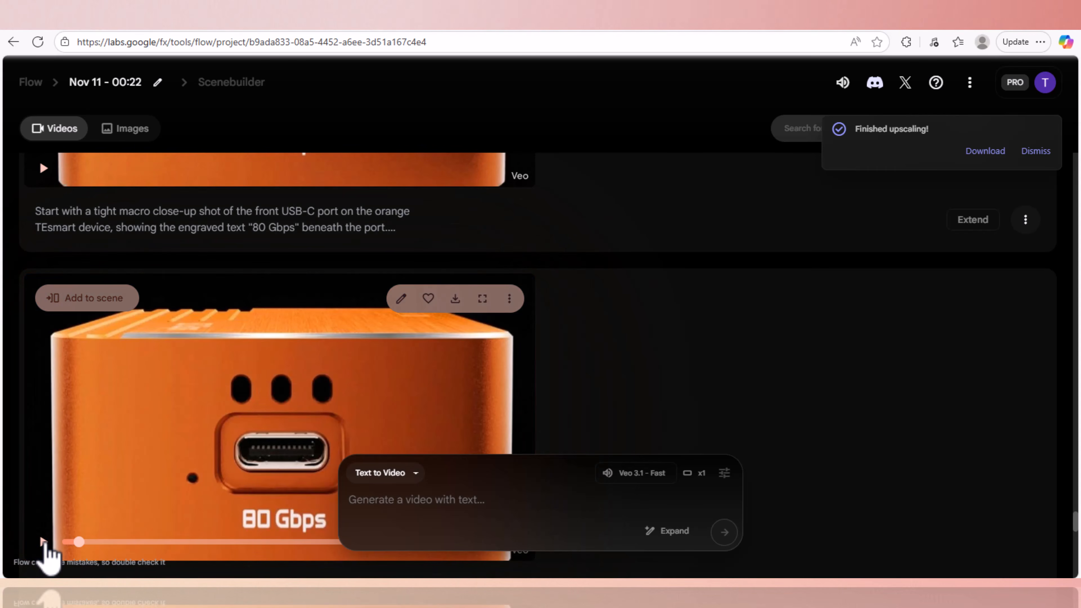
{"action": "left_click_drag", "start_coordinate": [81, 542], "coordinate": [506, 552]}
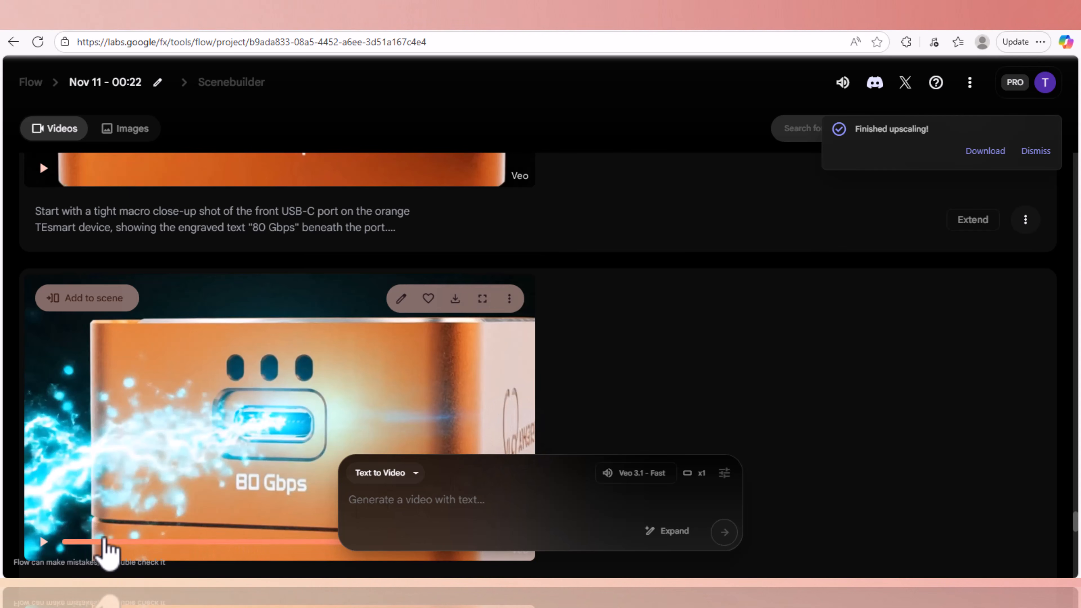
{"action": "left_click_drag", "start_coordinate": [104, 540], "coordinate": [94, 537]}
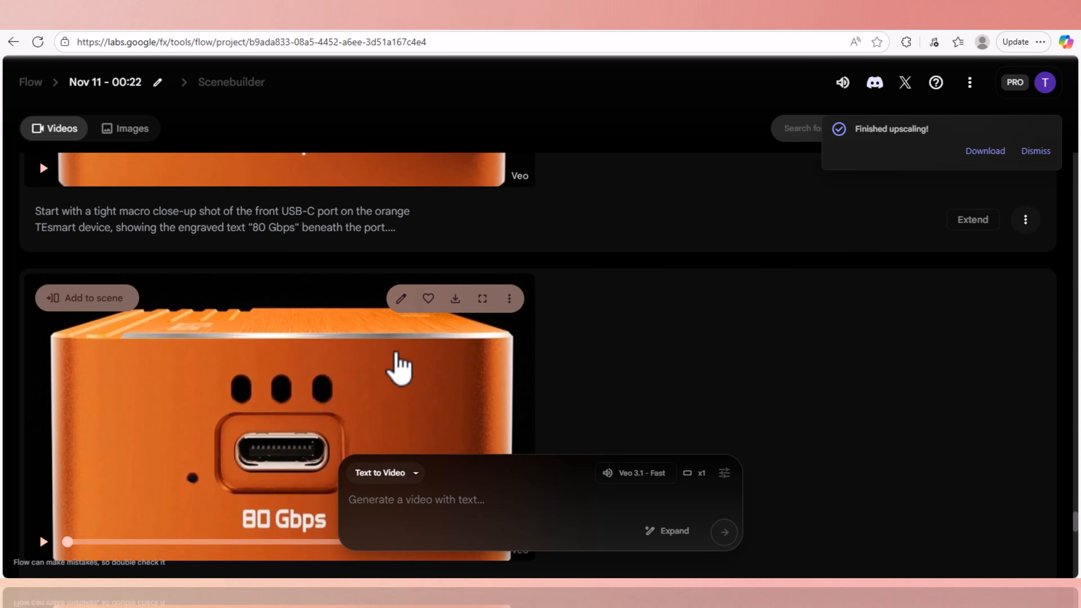
{"action": "left_click", "coordinate": [455, 299]}
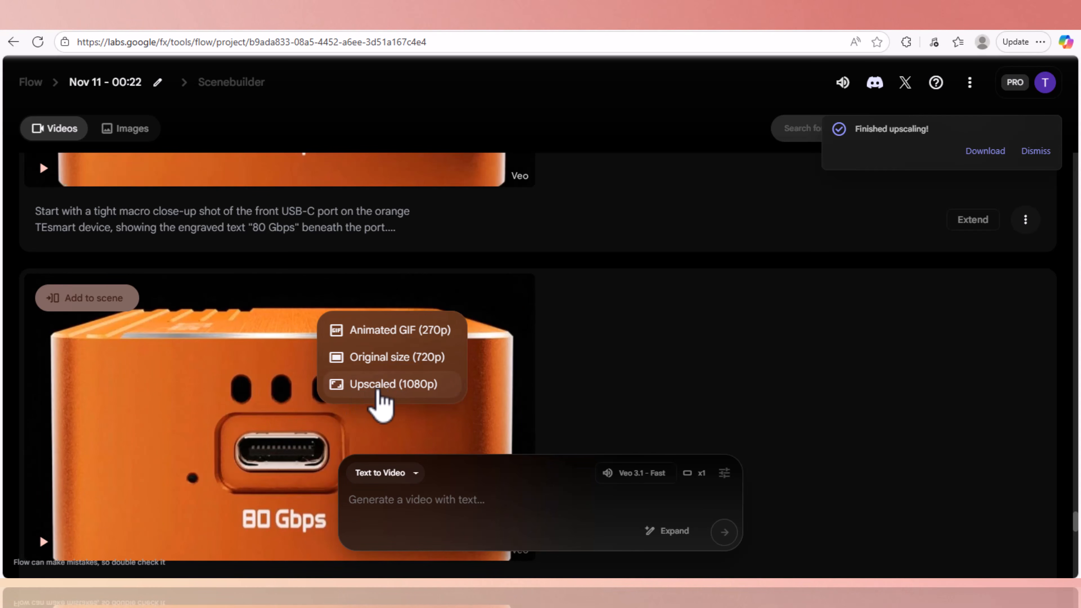
{"action": "left_click", "coordinate": [439, 385]}
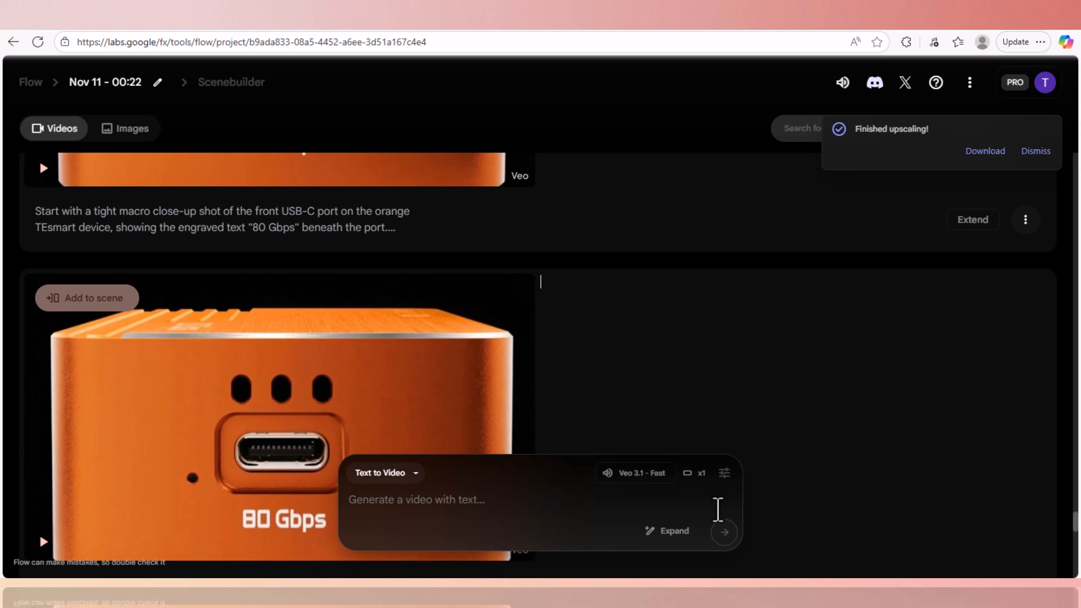
Step: Switch to Media Player, play the enclosure clip, scrub through its final seconds to check the particle effect, and close the player
{"action": "key", "text": "alt+Tab"}
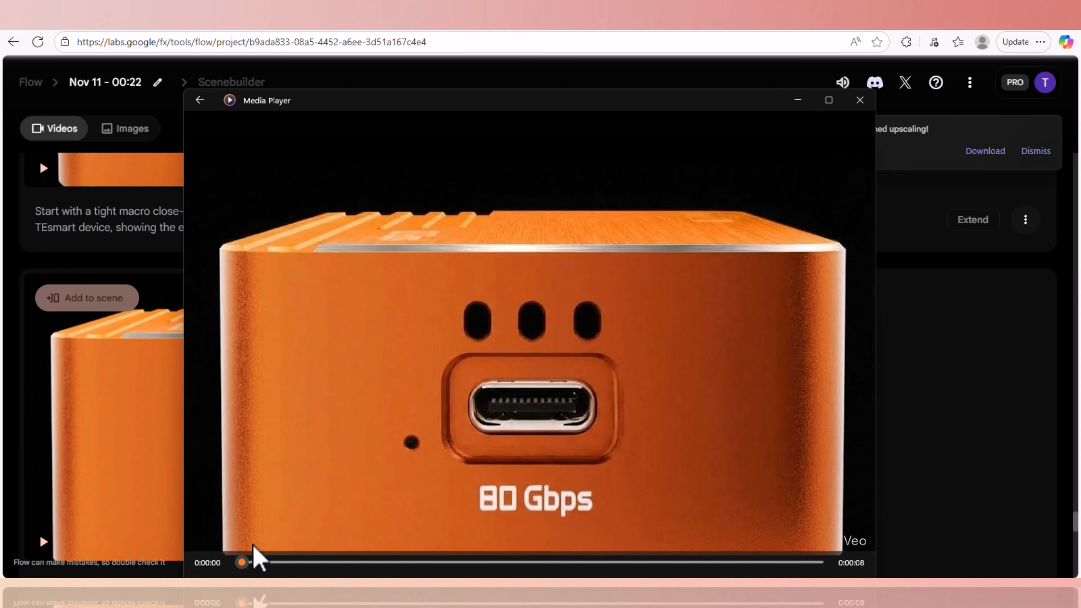
{"action": "left_click", "coordinate": [304, 498]}
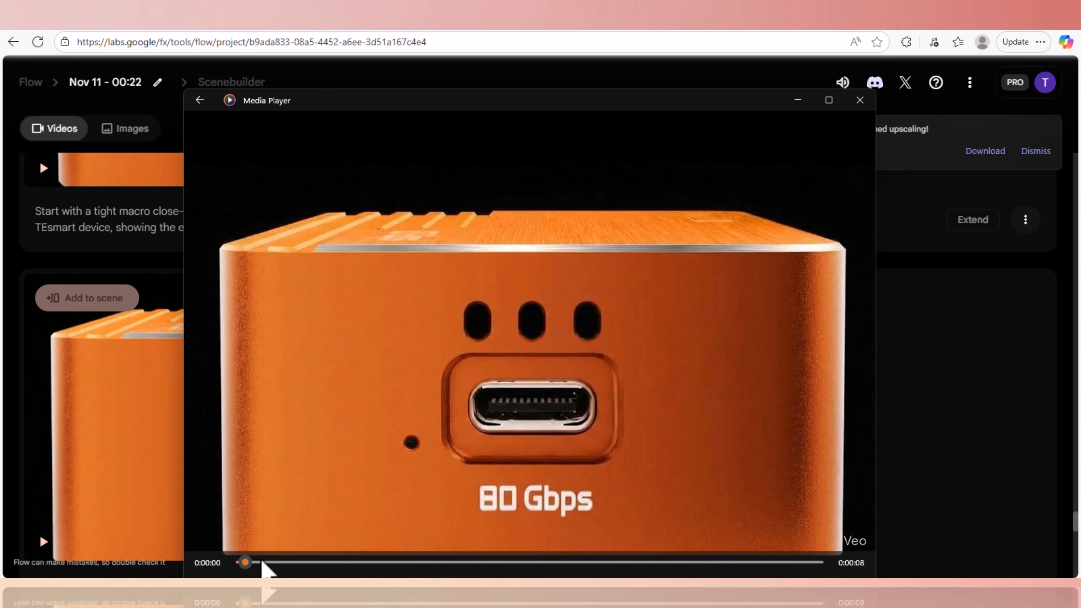
{"action": "left_click_drag", "start_coordinate": [749, 573], "coordinate": [809, 574]}
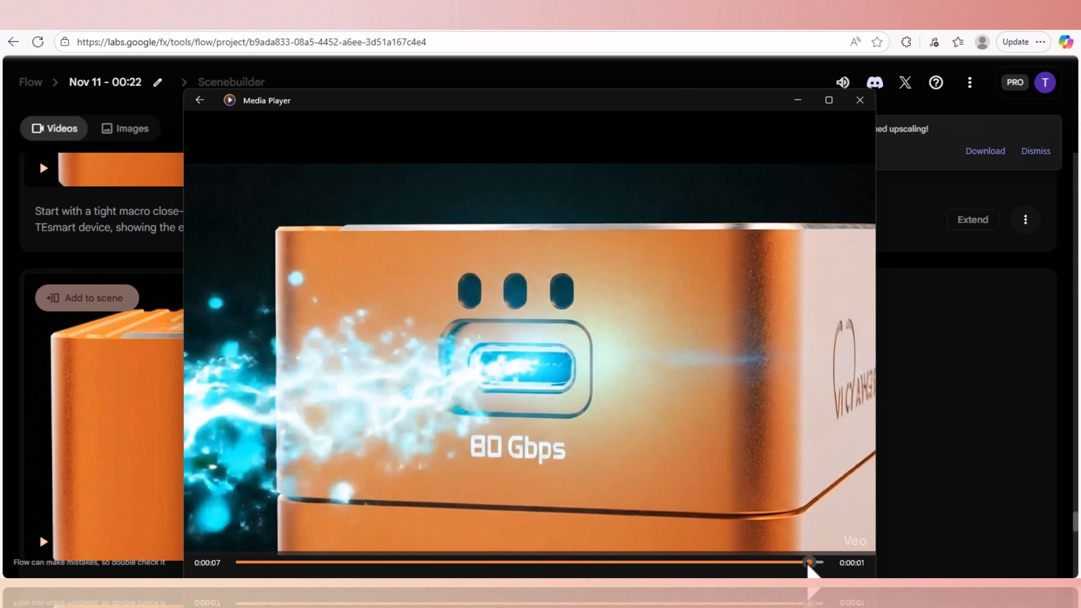
{"action": "left_click_drag", "start_coordinate": [811, 565], "coordinate": [693, 563]}
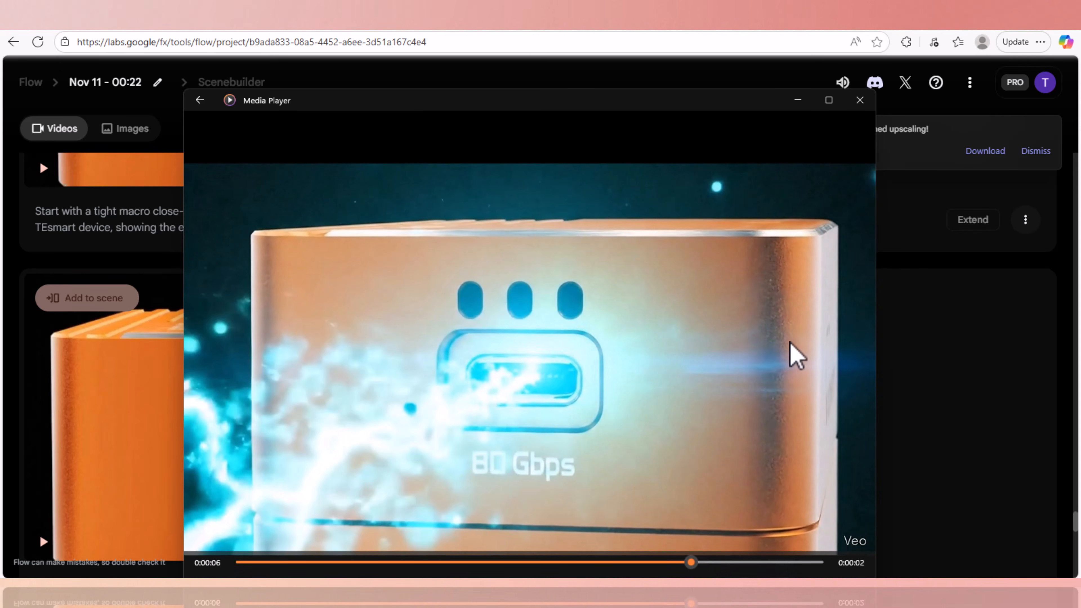
{"action": "left_click", "coordinate": [860, 101]}
Step: Play the Nov 11, 2025 USB-C close-up clip already added to the scene to review its data-particle animation
{"action": "scroll", "coordinate": [617, 355], "scroll_direction": "up", "scroll_amount": 5}
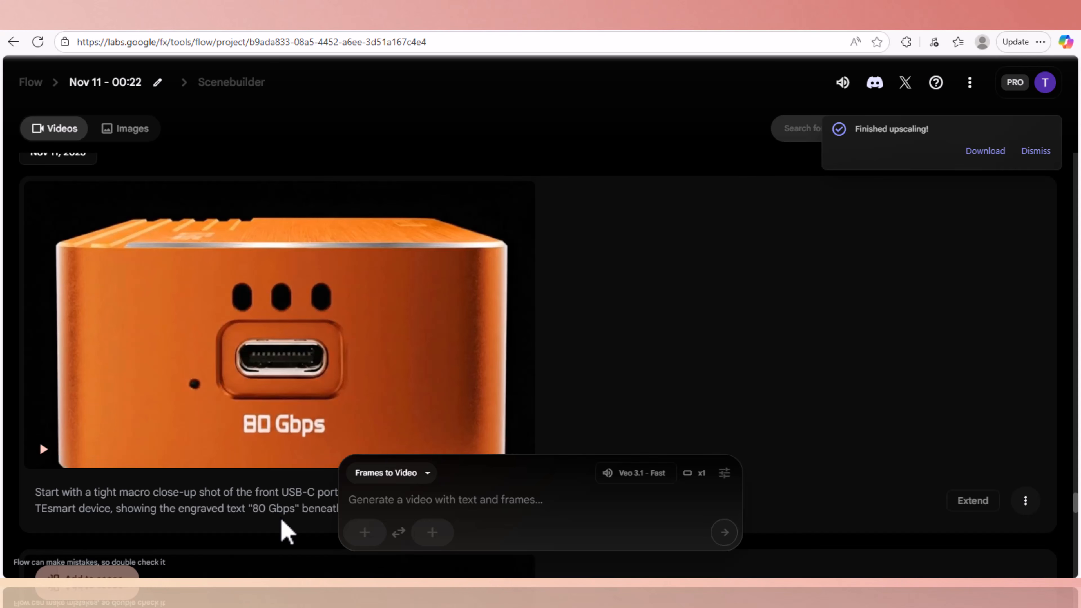
{"action": "mouse_move", "coordinate": [80, 454]}
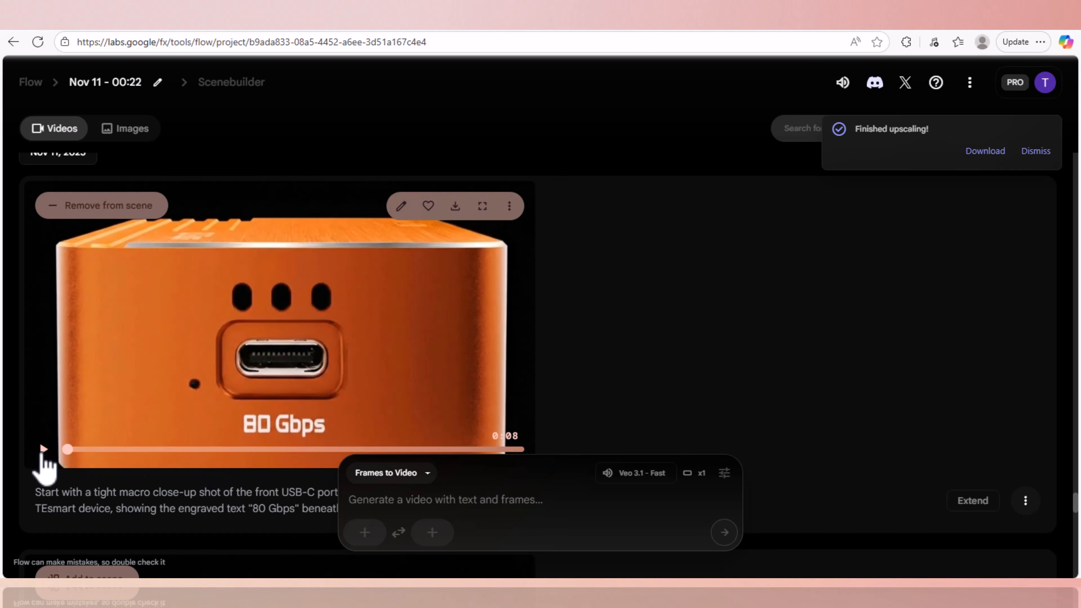
{"action": "left_click", "coordinate": [44, 449]}
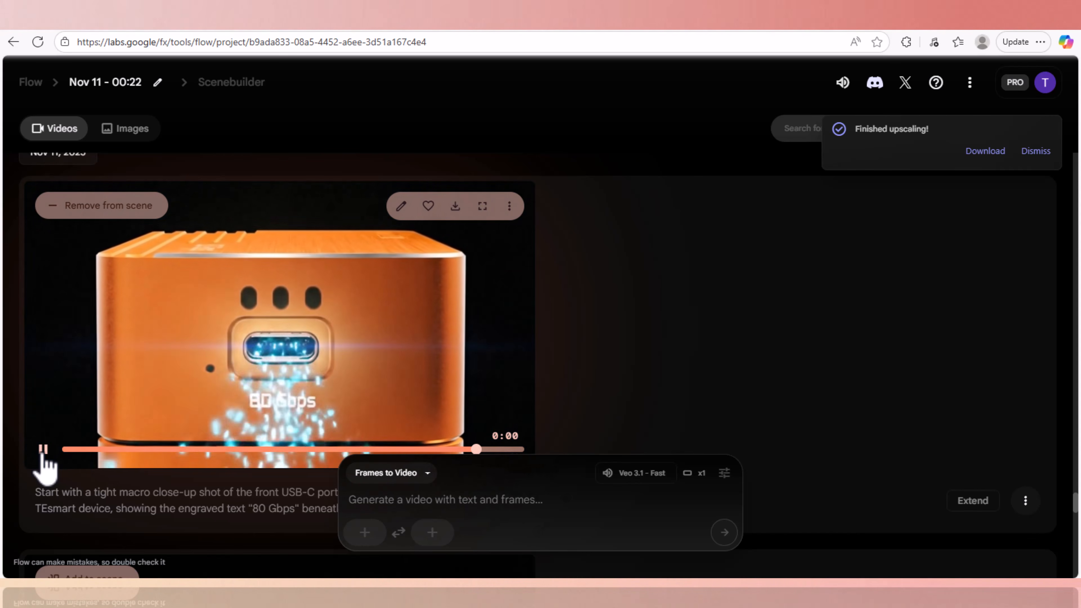
{"action": "left_click", "coordinate": [43, 450]}
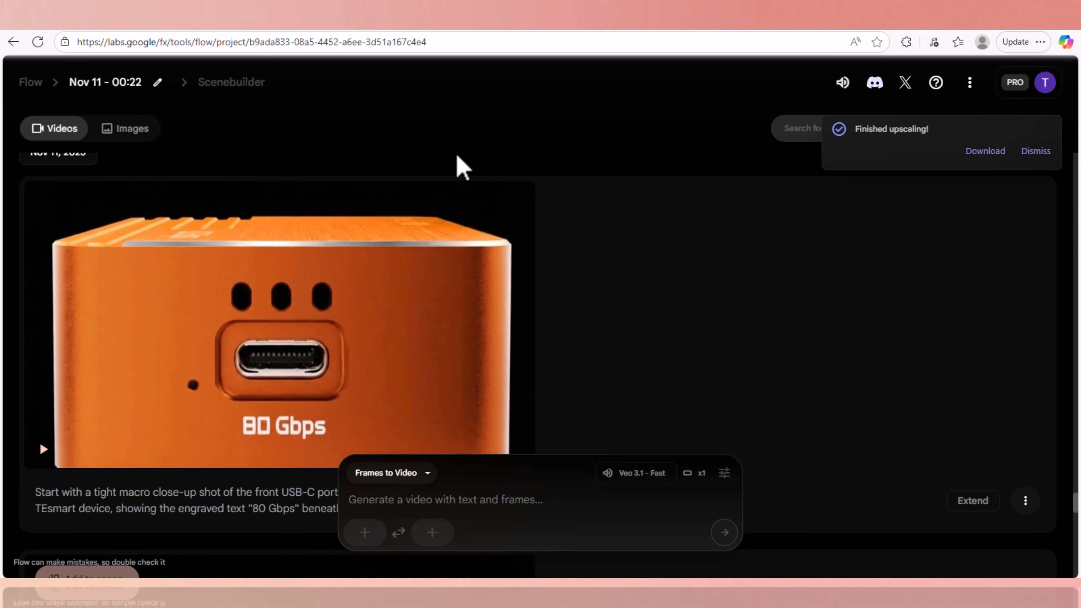
Step: Expand the full prompt of the clip above the Nov 11, 2025 group and highlight "sequence of 0s and 1s is binary data"
{"action": "scroll", "coordinate": [326, 316], "scroll_direction": "up", "scroll_amount": 3}
{"action": "scroll", "coordinate": [330, 328], "scroll_direction": "up", "scroll_amount": 6}
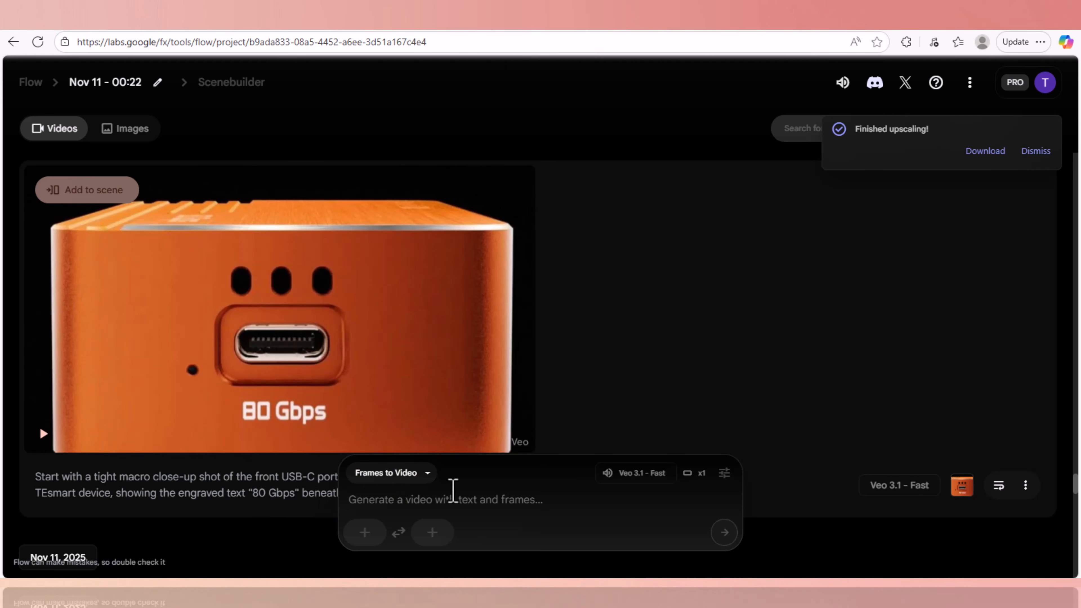
{"action": "scroll", "coordinate": [553, 437], "scroll_direction": "down", "scroll_amount": 5}
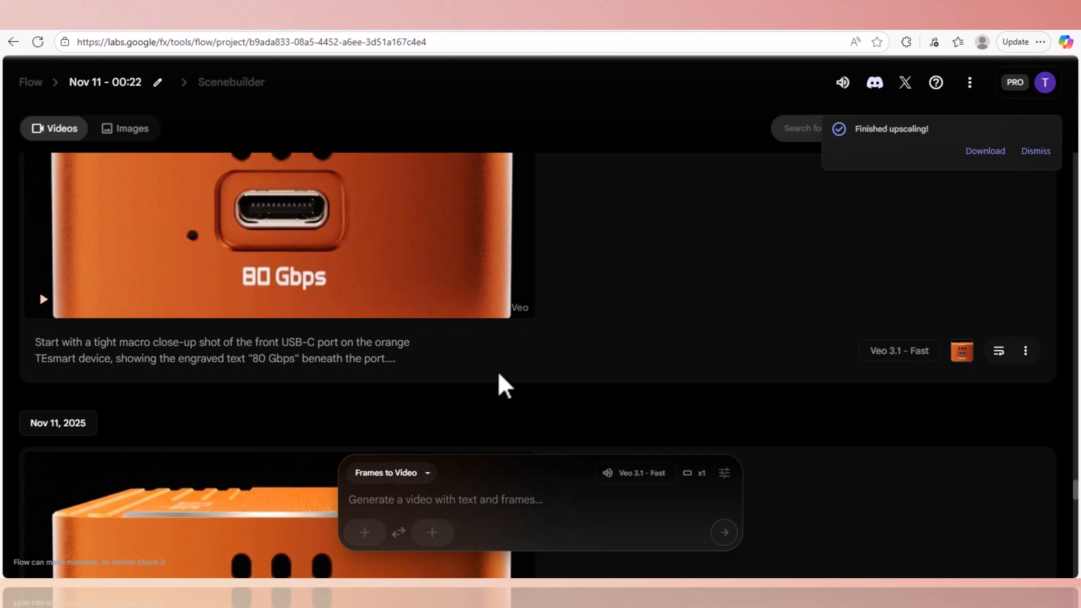
{"action": "left_click", "coordinate": [401, 362]}
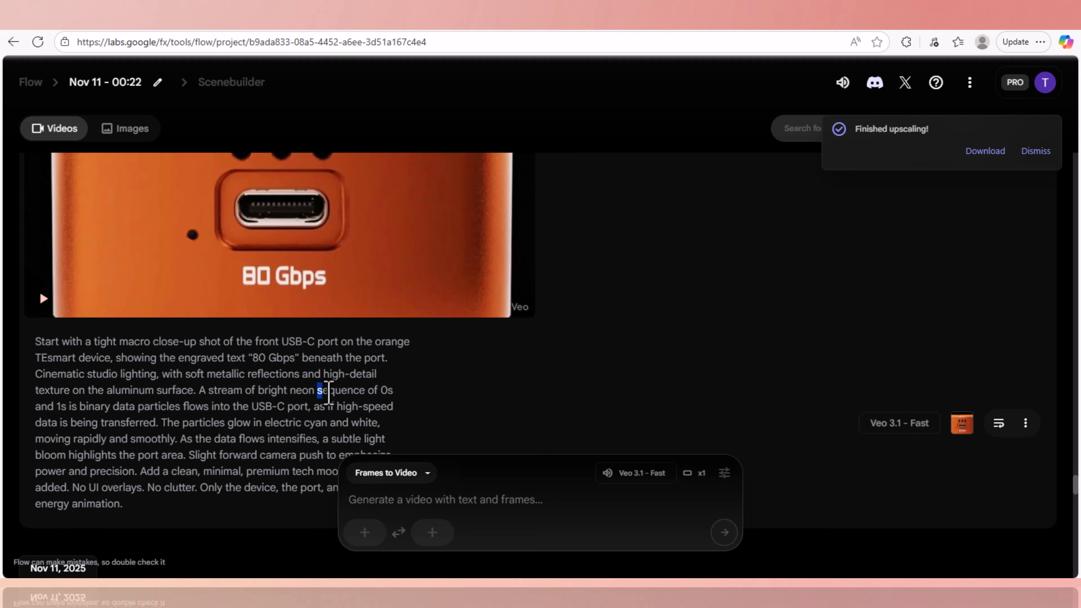
{"action": "left_click_drag", "start_coordinate": [347, 390], "coordinate": [127, 410]}
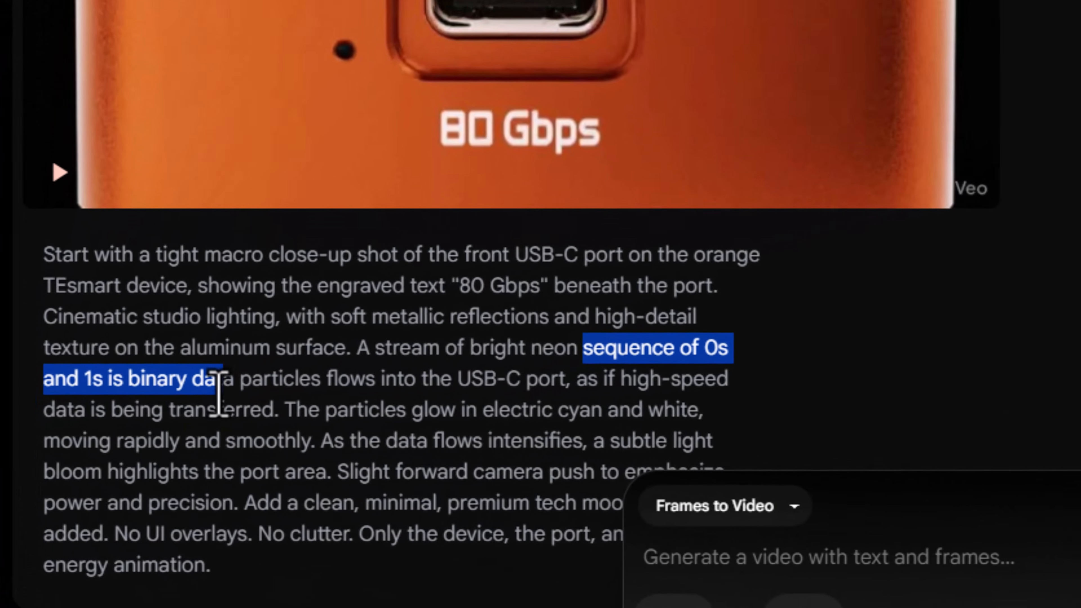
{"action": "left_click_drag", "start_coordinate": [220, 394], "coordinate": [240, 394]}
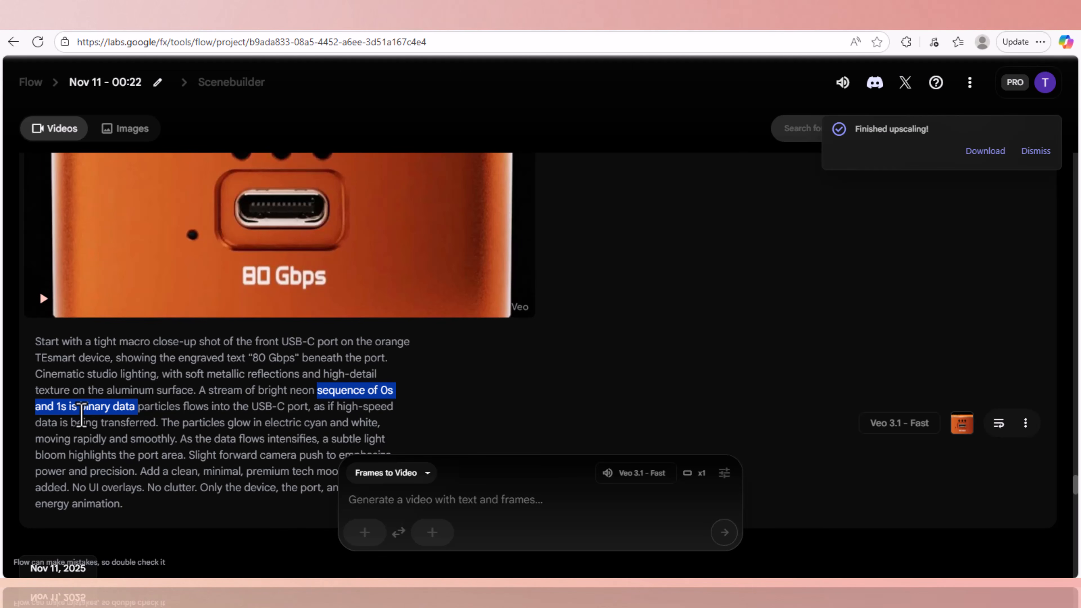
Step: Play the clip generated from the 0s-and-1s prompt, pause it near the end, and download it as Upscaled (1080p)
{"action": "scroll", "coordinate": [625, 383], "scroll_direction": "up", "scroll_amount": 3}
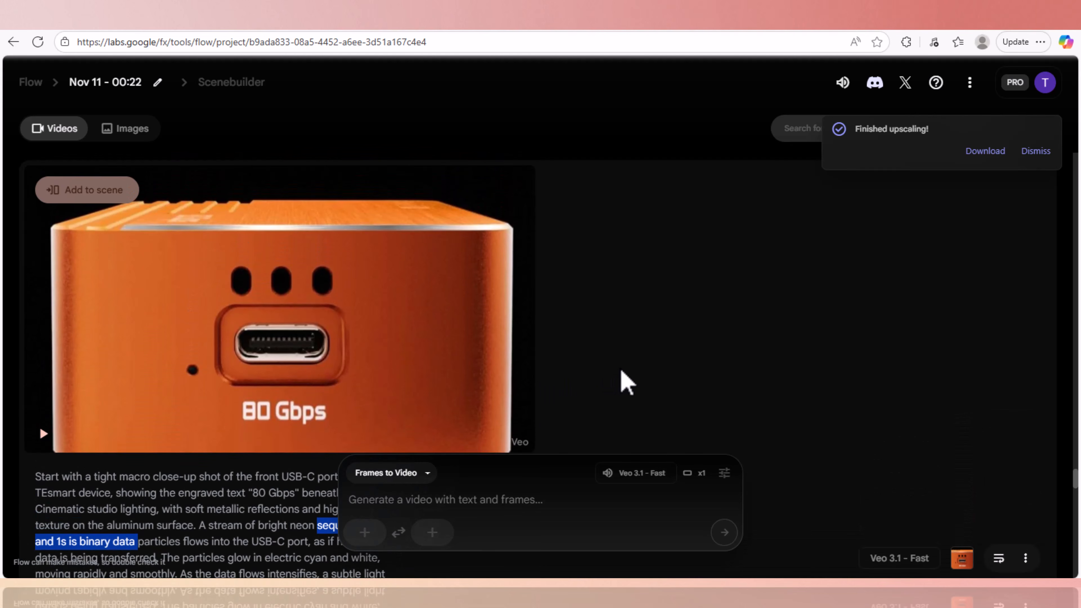
{"action": "scroll", "coordinate": [596, 381], "scroll_direction": "down", "scroll_amount": 2}
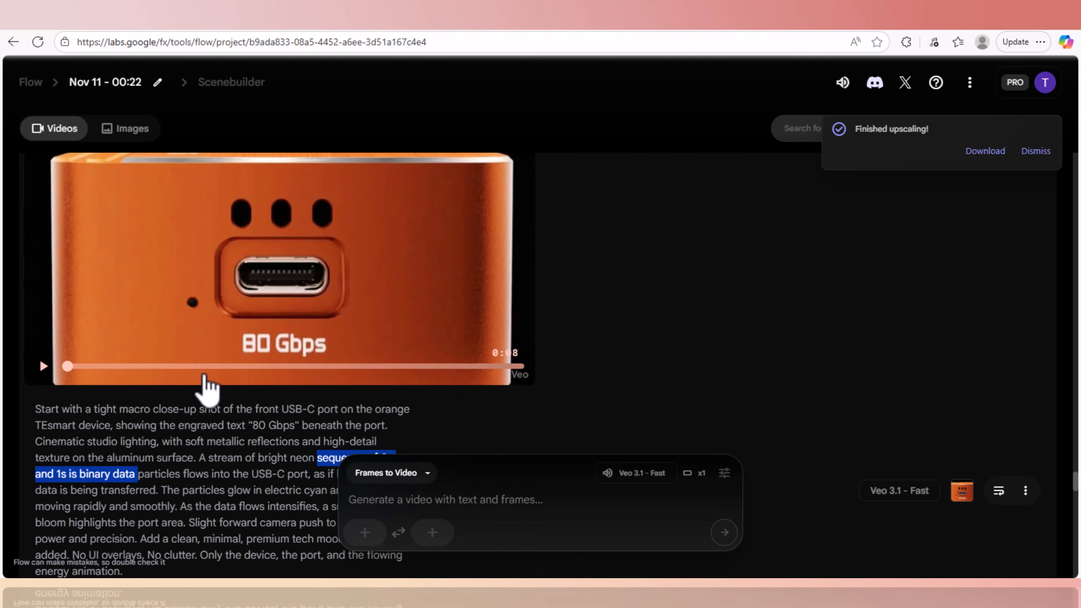
{"action": "left_click", "coordinate": [42, 365]}
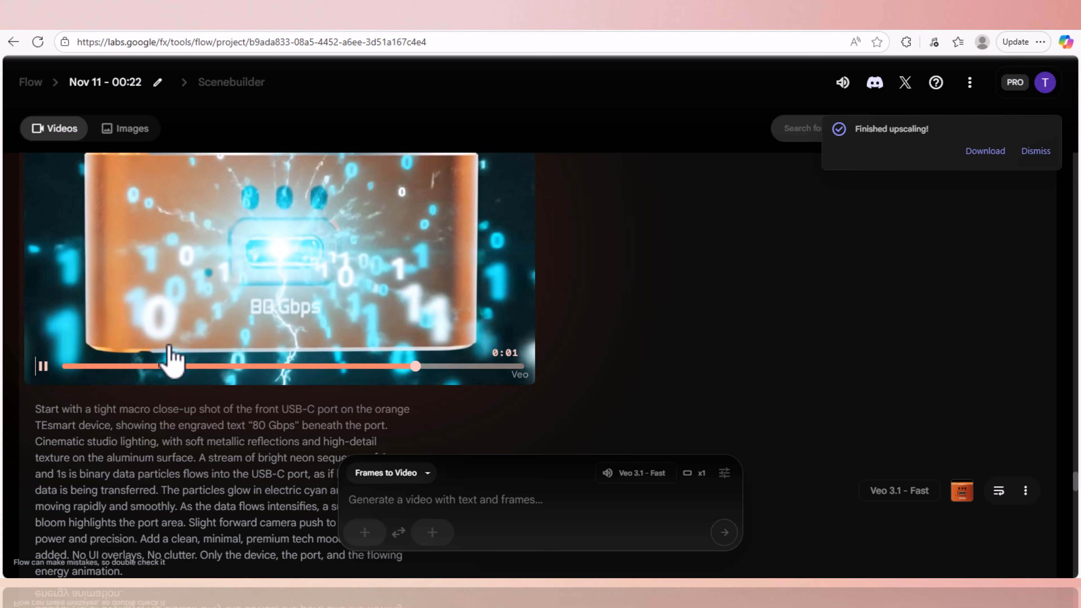
{"action": "scroll", "coordinate": [169, 359], "scroll_direction": "up", "scroll_amount": 1}
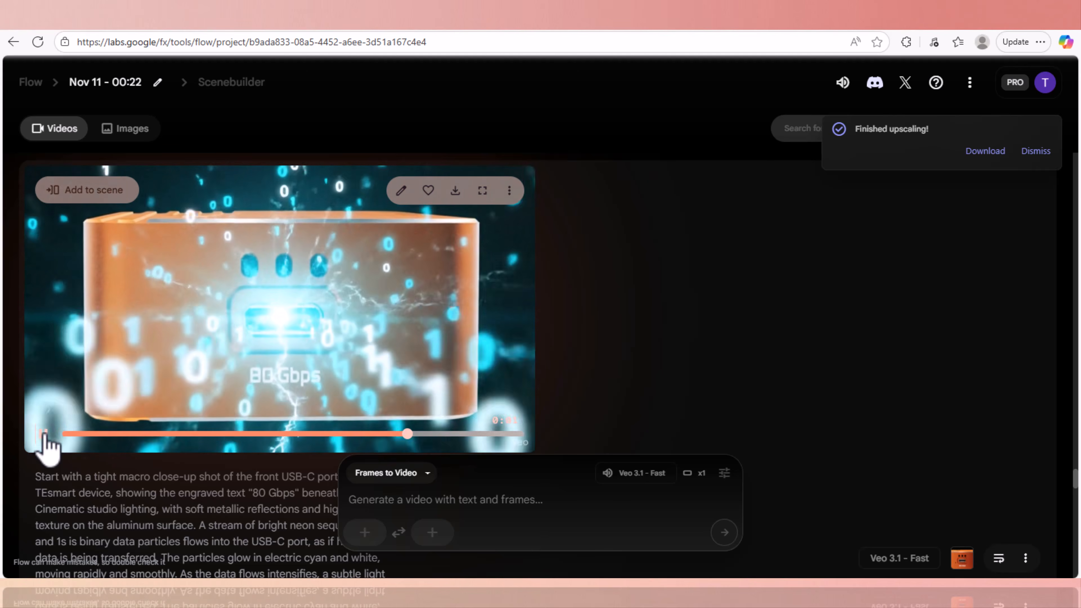
{"action": "left_click", "coordinate": [43, 434]}
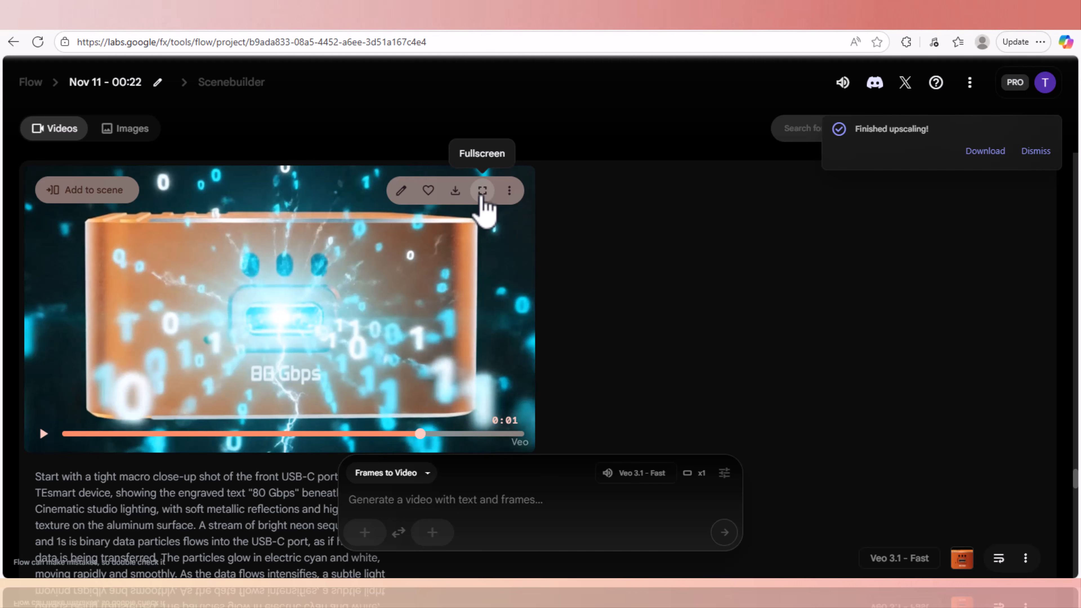
{"action": "left_click", "coordinate": [455, 192]}
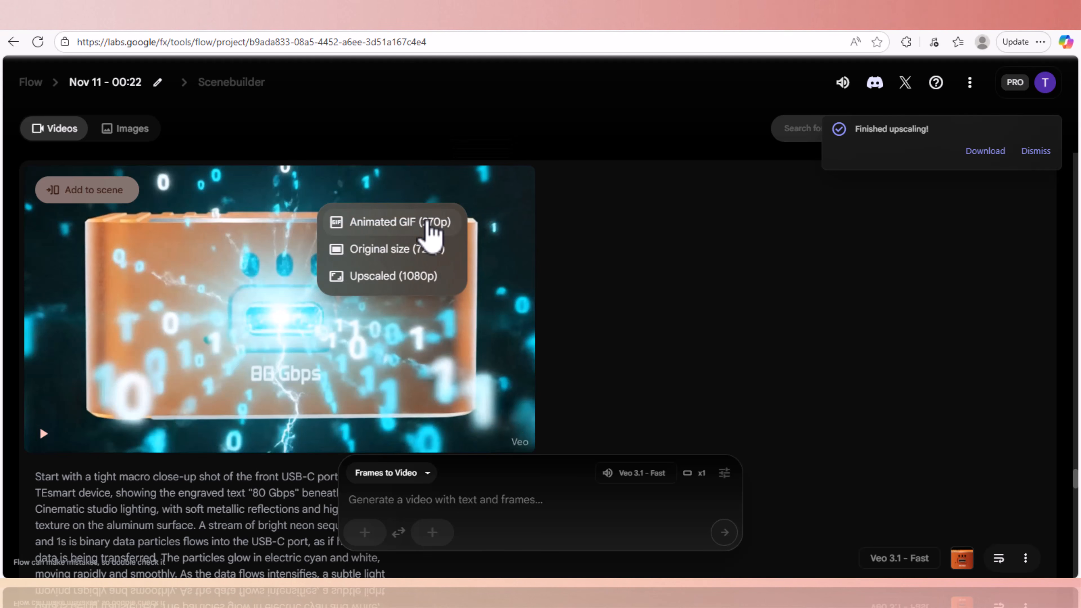
{"action": "left_click", "coordinate": [417, 275]}
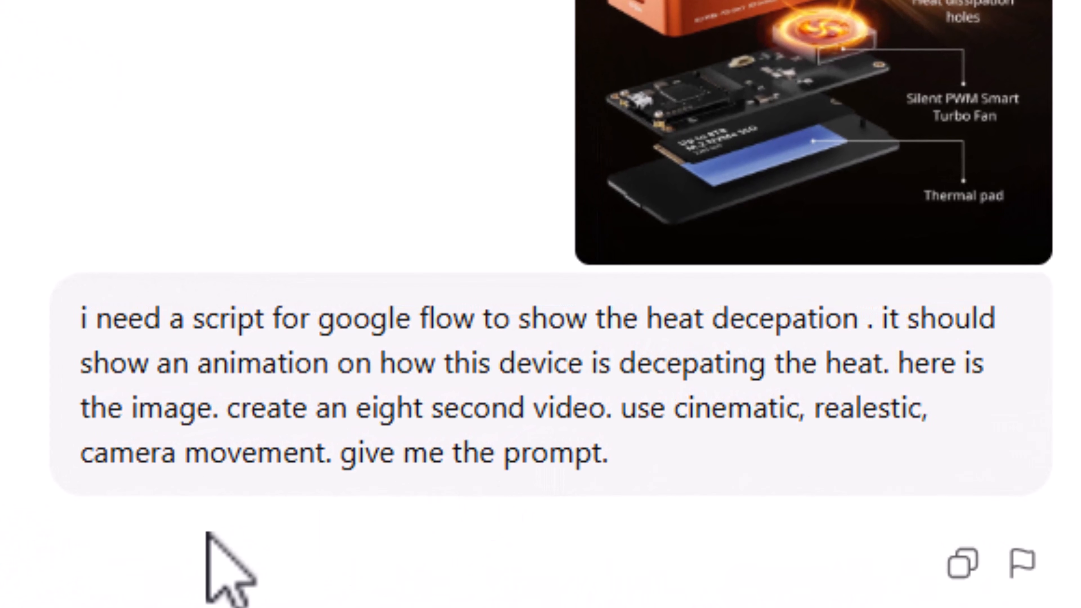
Step: Read through ChatGPT's 8-second heat dissipation animation prompt, highlighting the floating text "Quad-Cooling. Max Speed. 80 Gbps", and return to its beginning
{"action": "scroll", "coordinate": [208, 533], "scroll_direction": "down", "scroll_amount": 3}
{"action": "scroll", "coordinate": [207, 533], "scroll_direction": "down", "scroll_amount": 3}
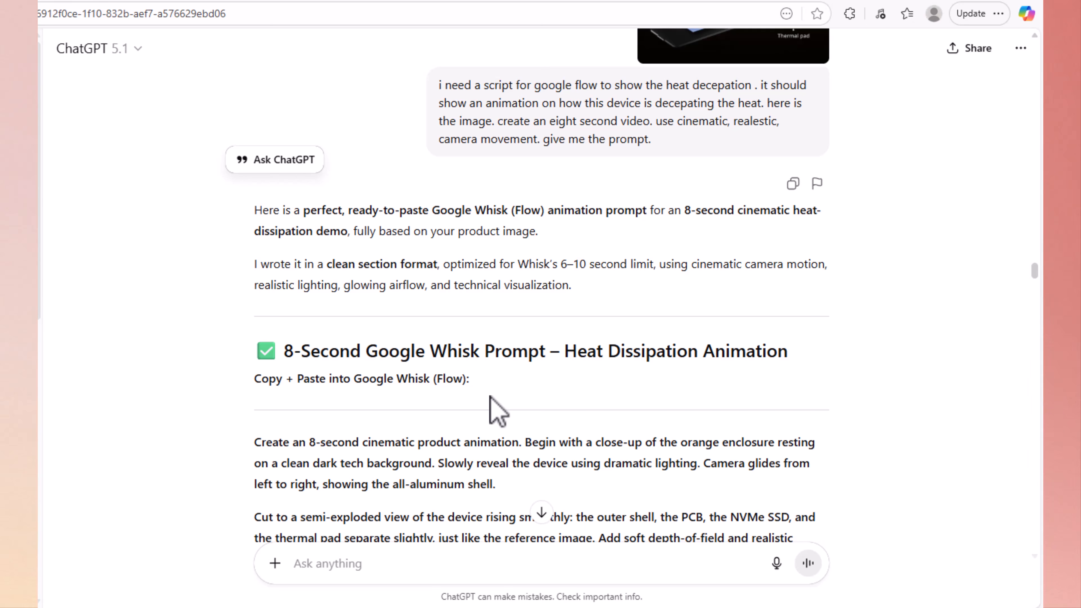
{"action": "scroll", "coordinate": [491, 397], "scroll_direction": "down", "scroll_amount": 1}
{"action": "scroll", "coordinate": [491, 397], "scroll_direction": "down", "scroll_amount": 1}
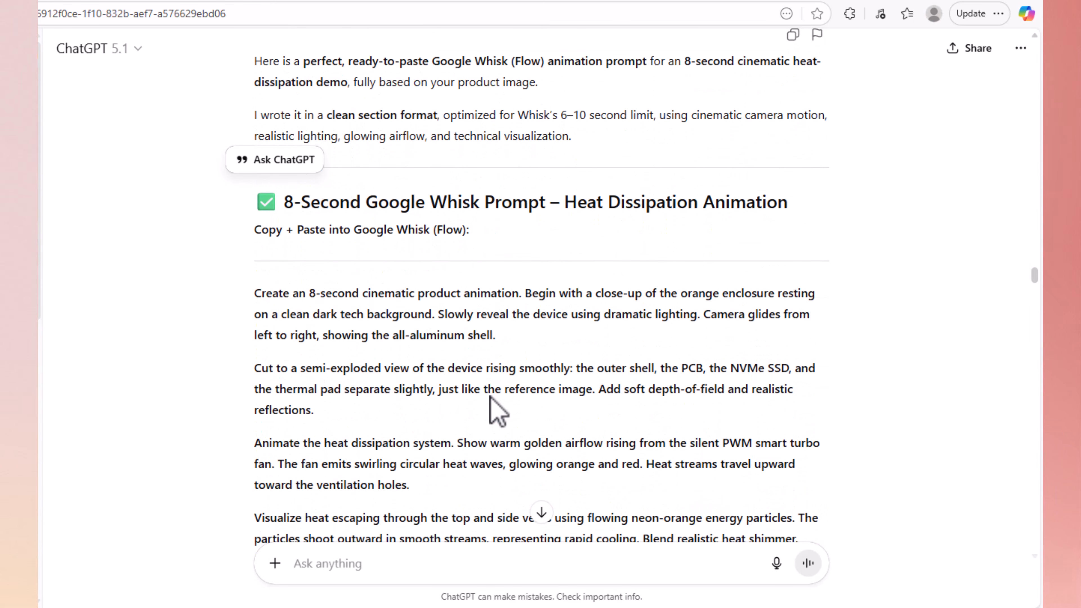
{"action": "scroll", "coordinate": [490, 397], "scroll_direction": "down", "scroll_amount": 1}
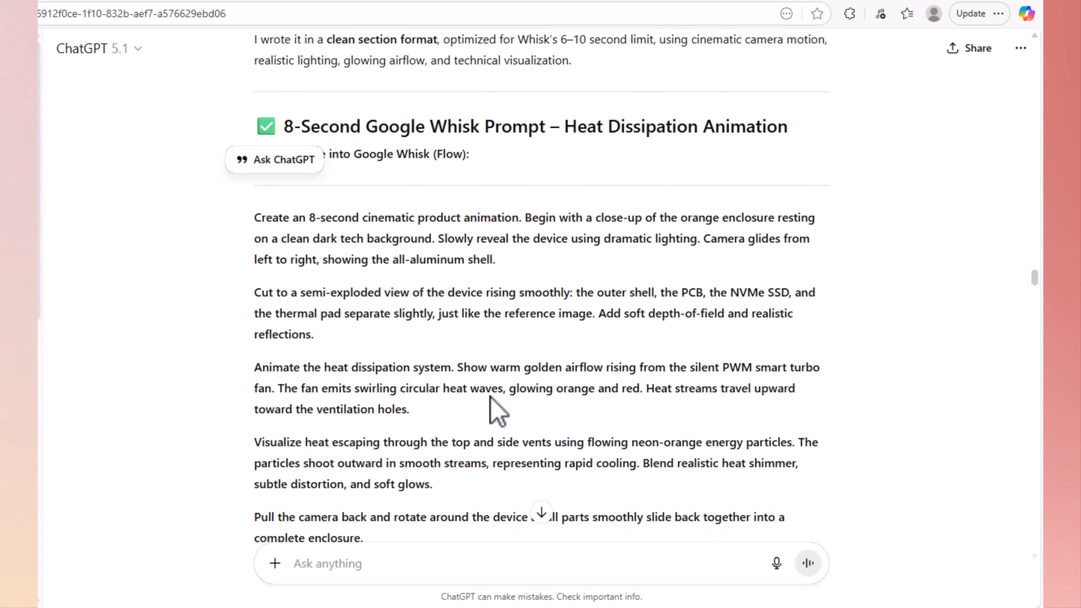
{"action": "scroll", "coordinate": [497, 410], "scroll_direction": "down", "scroll_amount": 1}
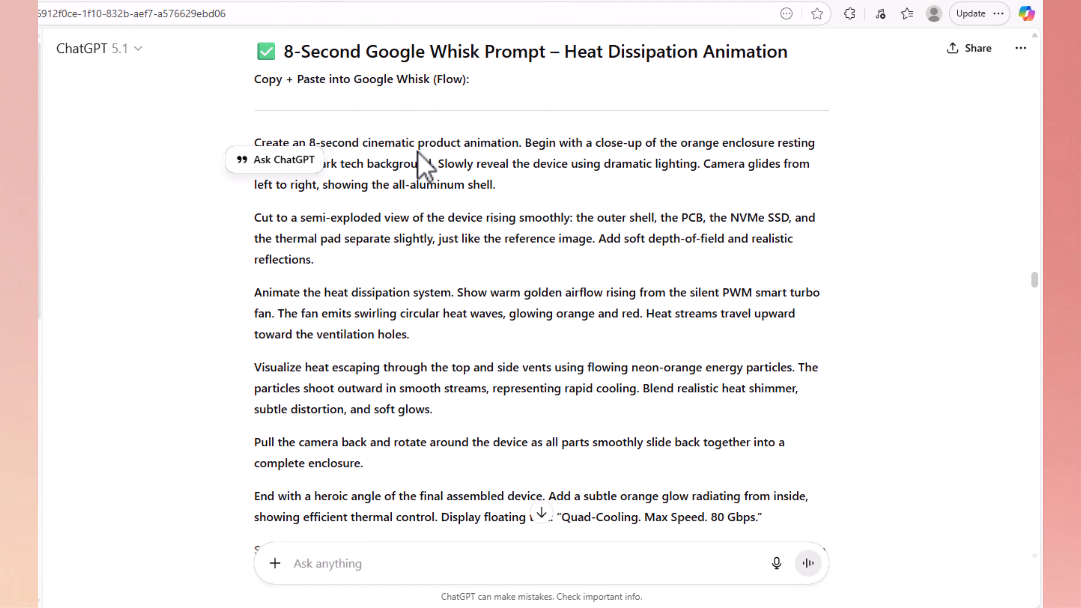
{"action": "scroll", "coordinate": [648, 366], "scroll_direction": "down", "scroll_amount": 1}
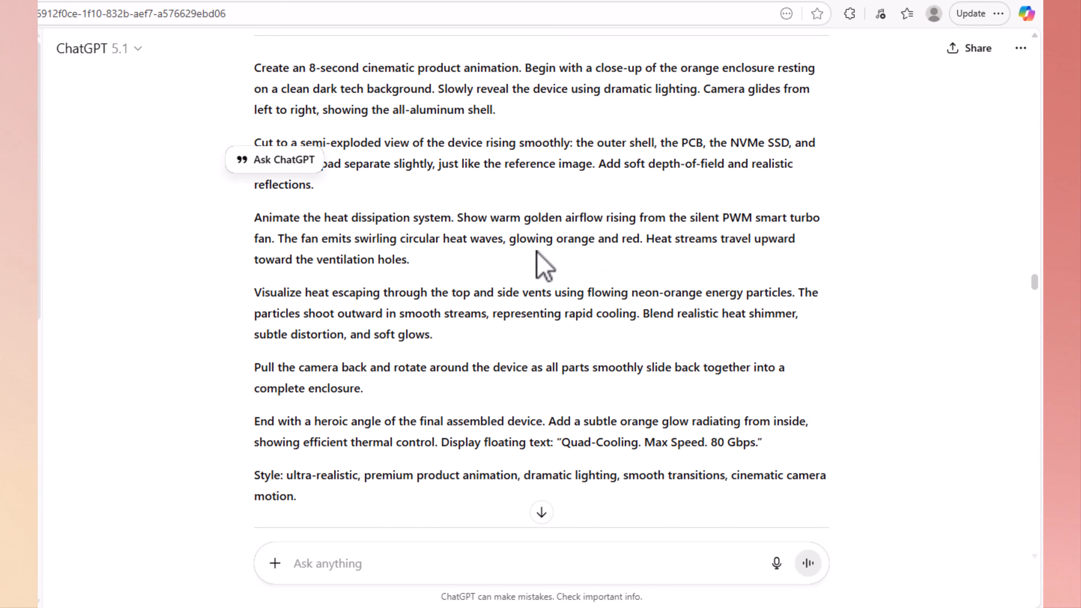
{"action": "left_click_drag", "start_coordinate": [586, 443], "coordinate": [682, 443]}
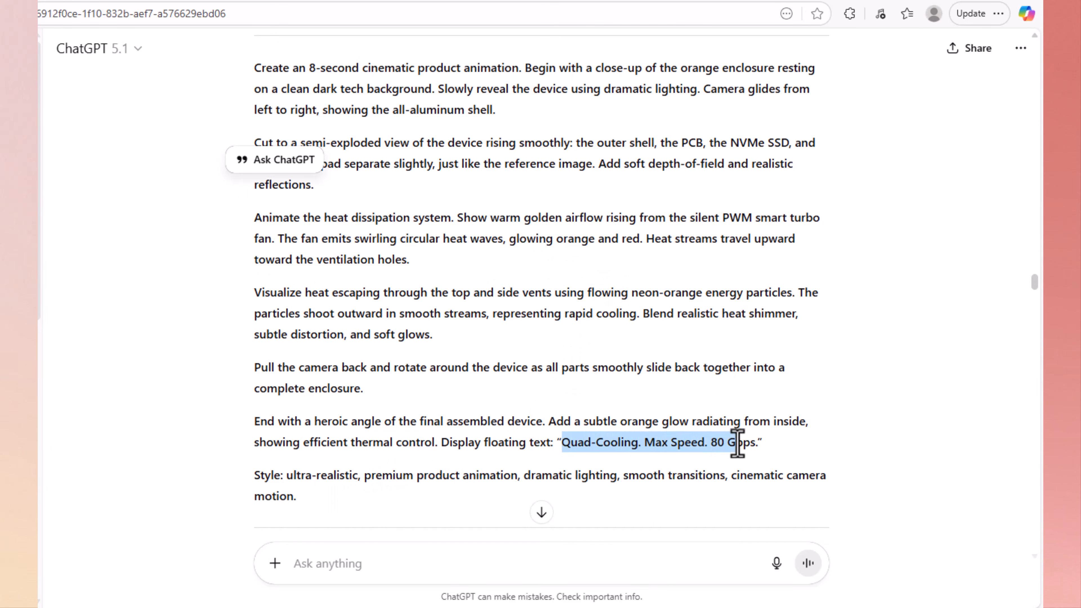
{"action": "left_click_drag", "start_coordinate": [755, 443], "coordinate": [754, 443]}
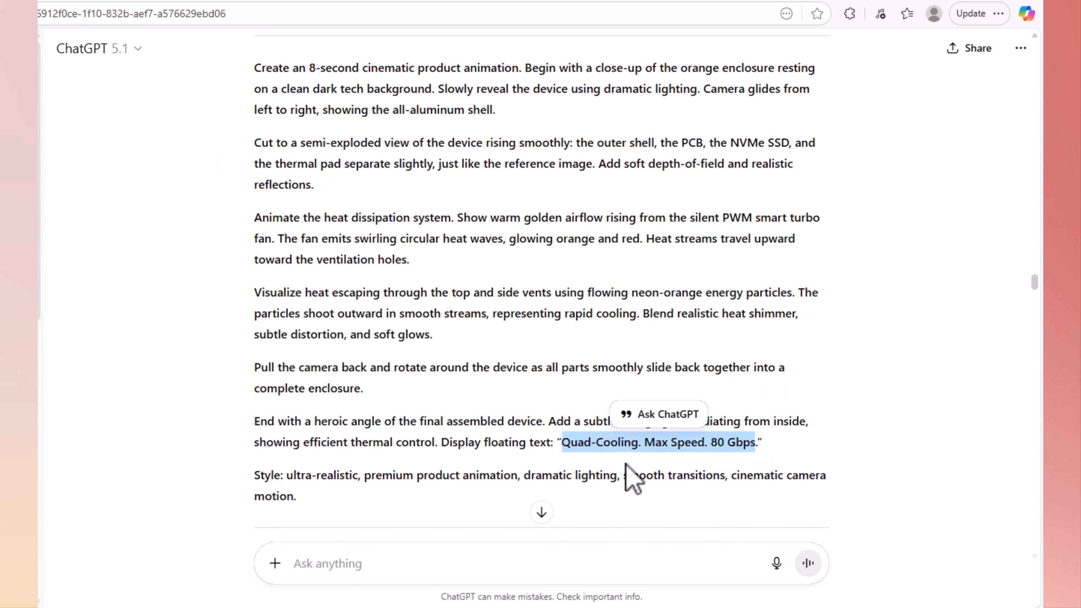
{"action": "left_click", "coordinate": [655, 350]}
{"action": "scroll", "coordinate": [477, 257], "scroll_direction": "up", "scroll_amount": 2}
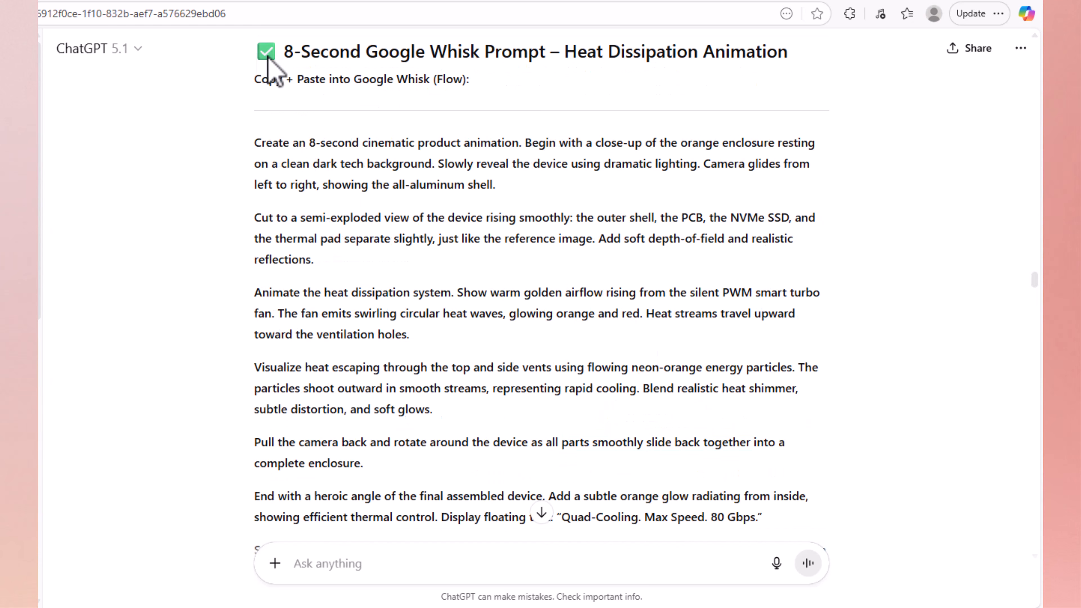
Step: Copy ChatGPT's full 8-second heat dissipation animation prompt, from "Create an 8-second cinematic product animation" through its style line
{"action": "left_click_drag", "start_coordinate": [254, 147], "coordinate": [449, 517]}
{"action": "key", "text": "ctrl+c"}
{"action": "scroll", "coordinate": [643, 446], "scroll_direction": "down", "scroll_amount": 5}
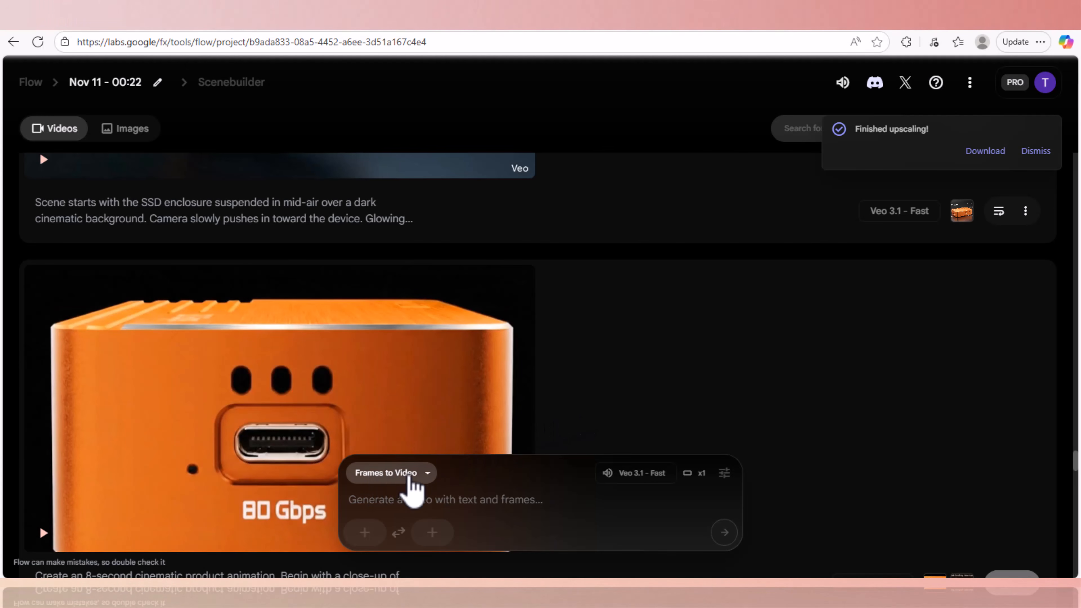
Step: In Google Flow, generate a video using the Quad-Cooling, Max Speed image as first frame and the copied heat dissipation prompt
{"action": "left_click", "coordinate": [365, 532]}
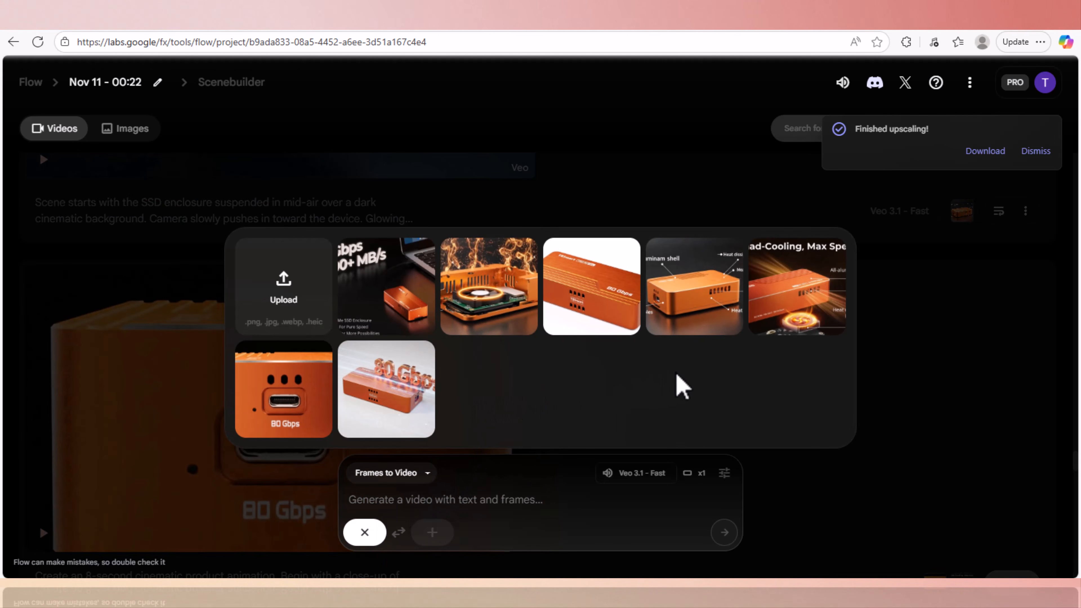
{"action": "left_click", "coordinate": [791, 321]}
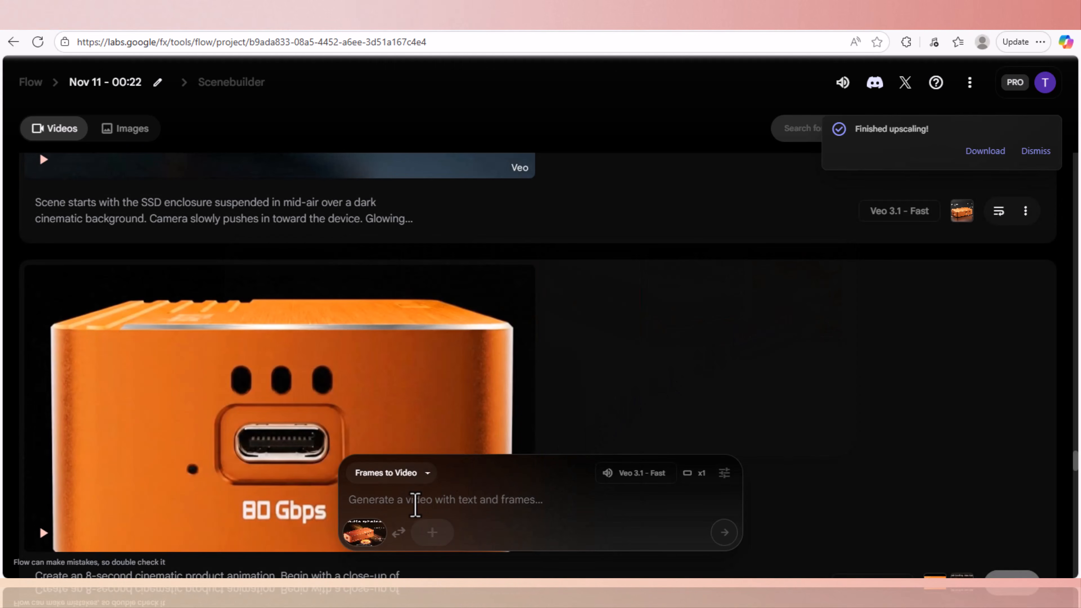
{"action": "right_click", "coordinate": [406, 505]}
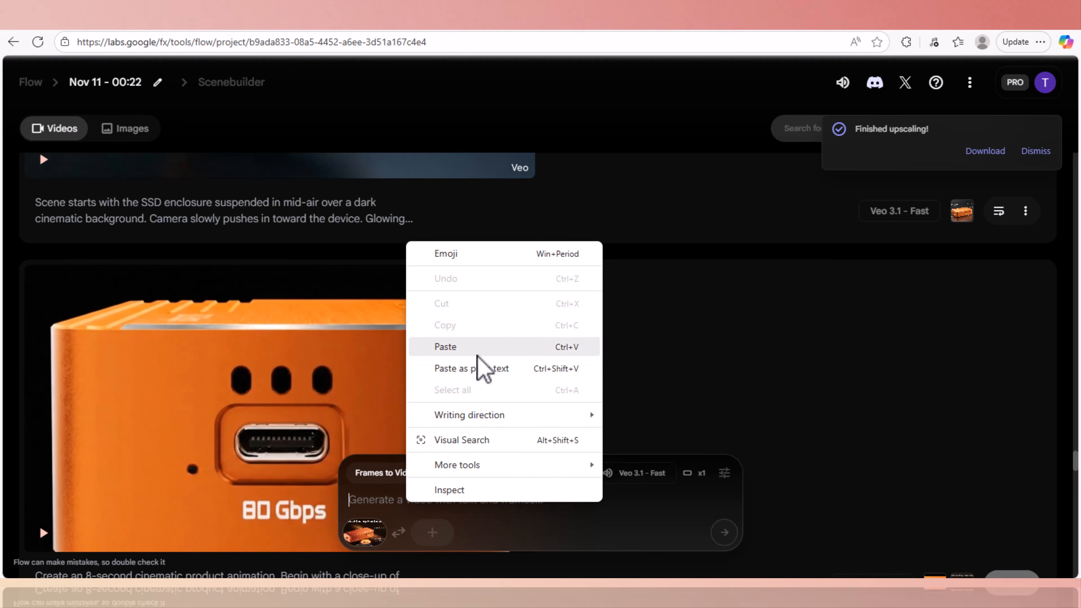
{"action": "left_click", "coordinate": [462, 347]}
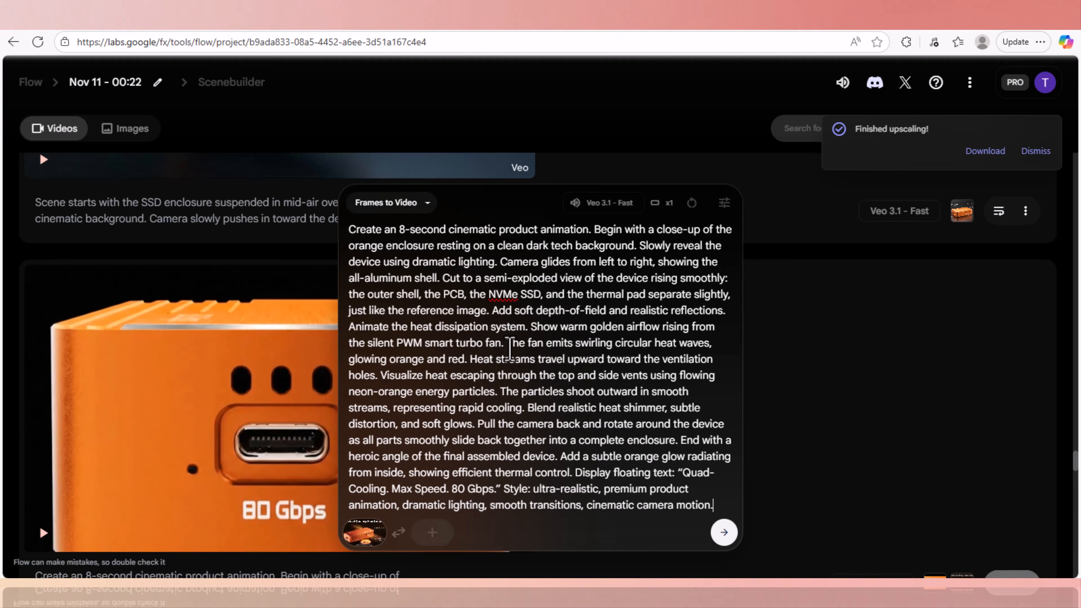
{"action": "left_click", "coordinate": [724, 532]}
Step: Play the 8-second clip that starts on the USB-C port close-up to review its heat dissipation animation
{"action": "scroll", "coordinate": [445, 415], "scroll_direction": "down", "scroll_amount": 2}
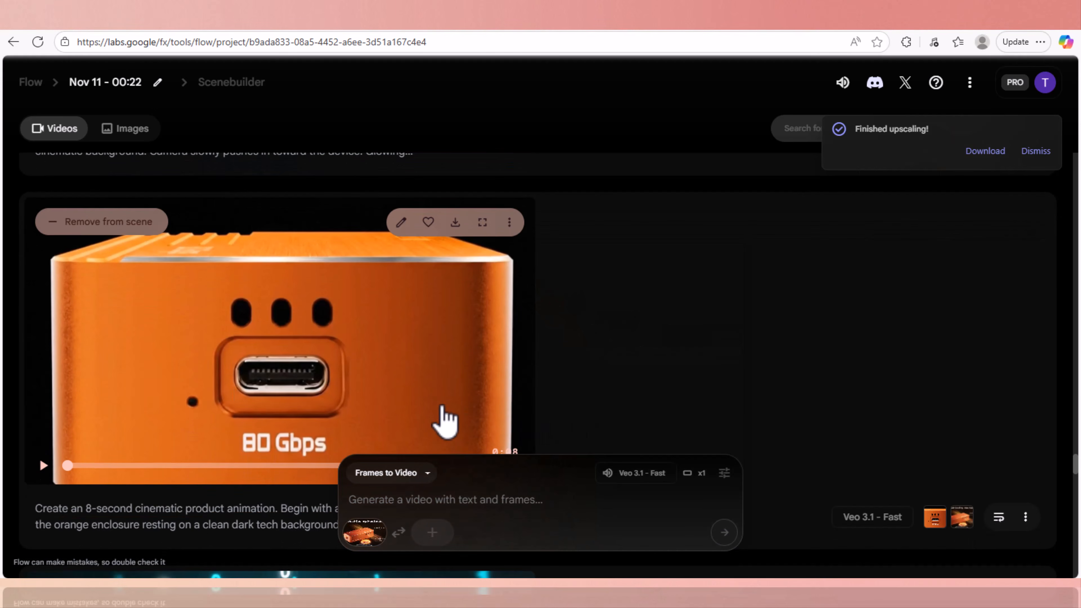
{"action": "left_click", "coordinate": [43, 465]}
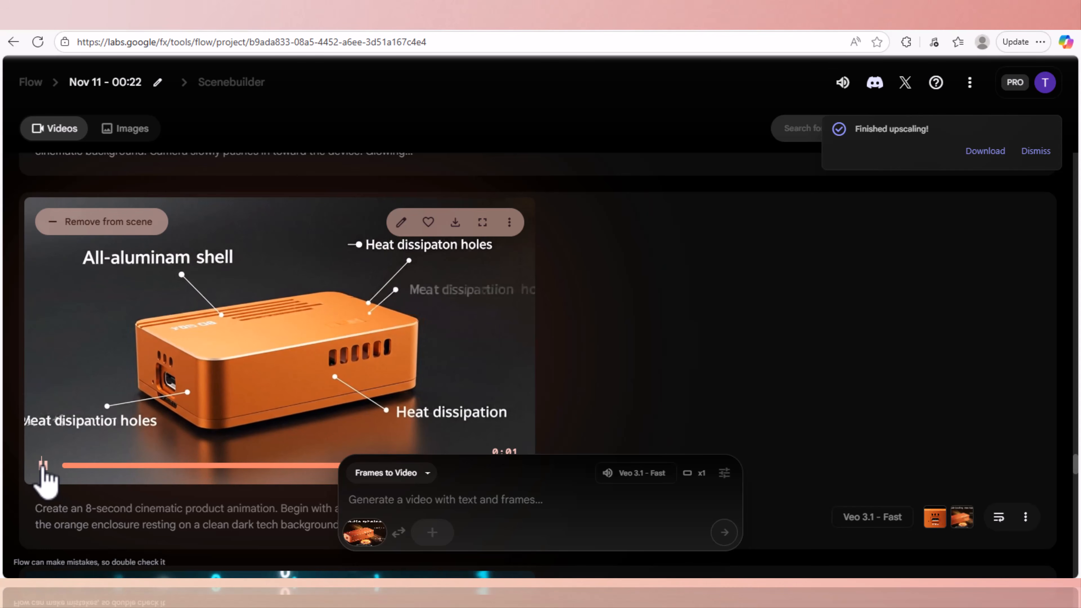
{"action": "left_click_drag", "start_coordinate": [53, 465], "coordinate": [49, 515]}
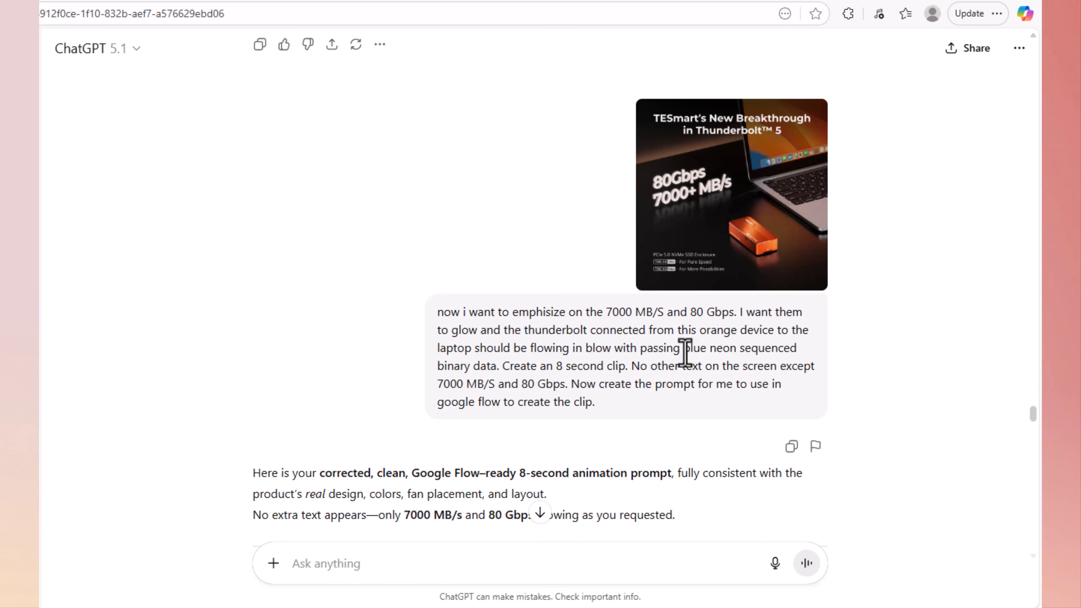
Step: In ChatGPT, review the 7000 MB/S and 80 Gbps request, highlighting "blue neon sequenced binary data" and the prompt request, and read the reply
{"action": "left_click_drag", "start_coordinate": [692, 352], "coordinate": [495, 367]}
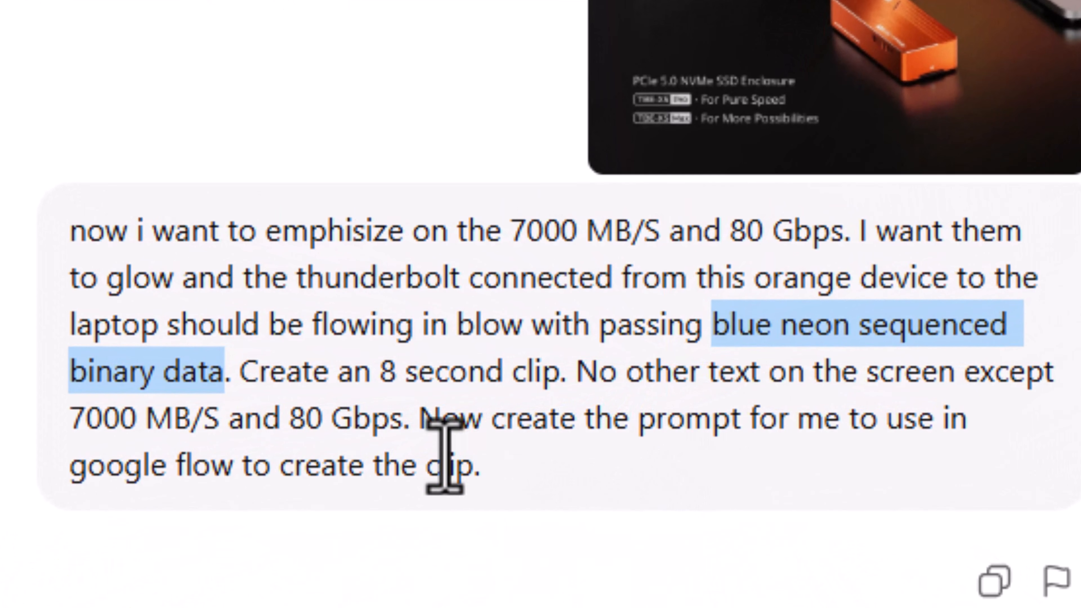
{"action": "left_click_drag", "start_coordinate": [418, 425], "coordinate": [470, 470]}
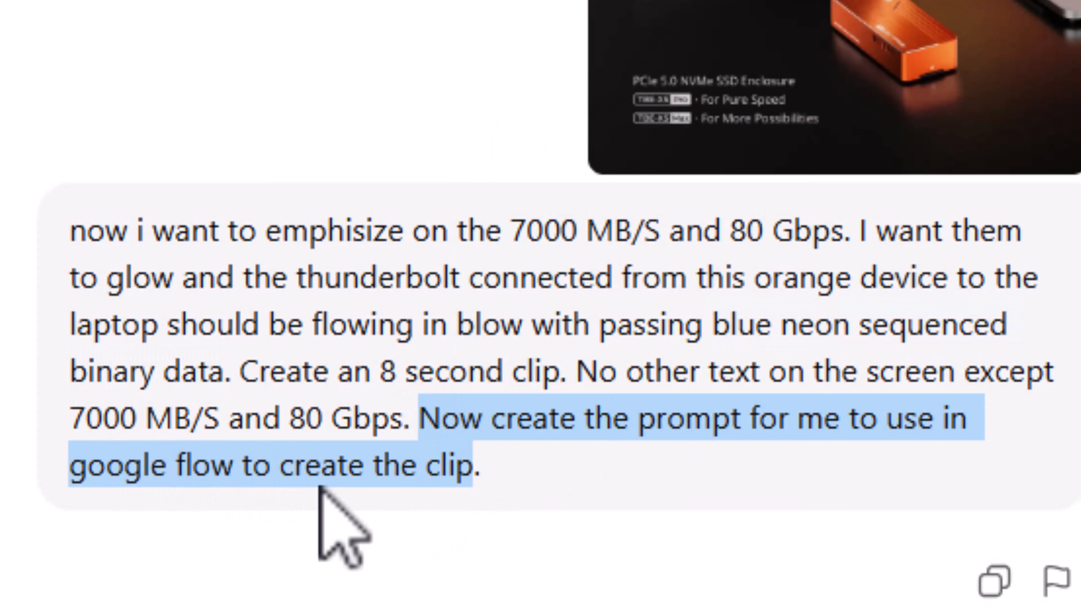
{"action": "left_click", "coordinate": [587, 525]}
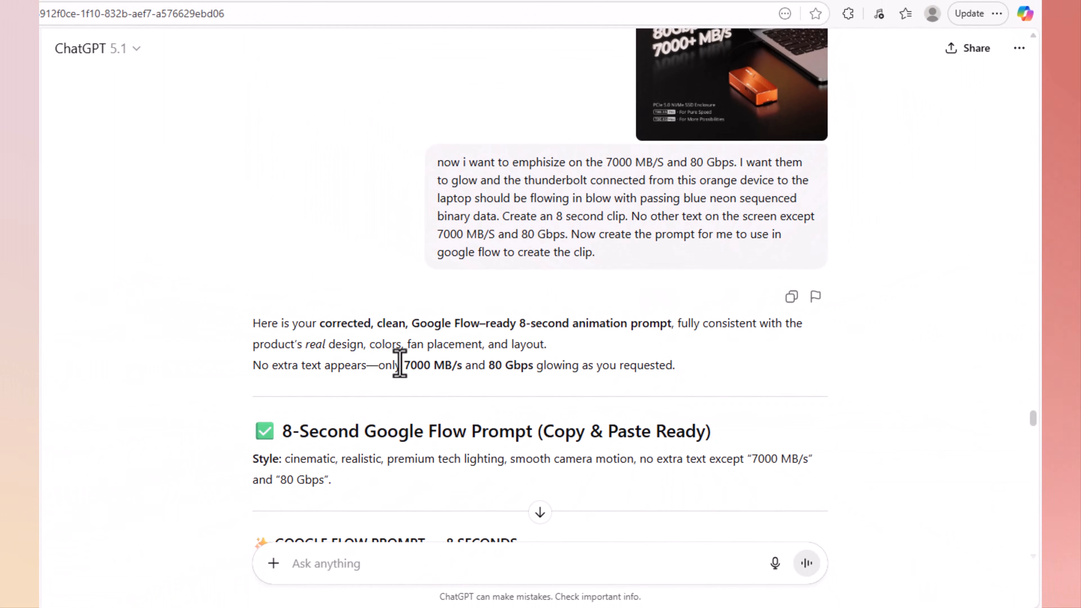
{"action": "scroll", "coordinate": [649, 396], "scroll_direction": "down", "scroll_amount": 2}
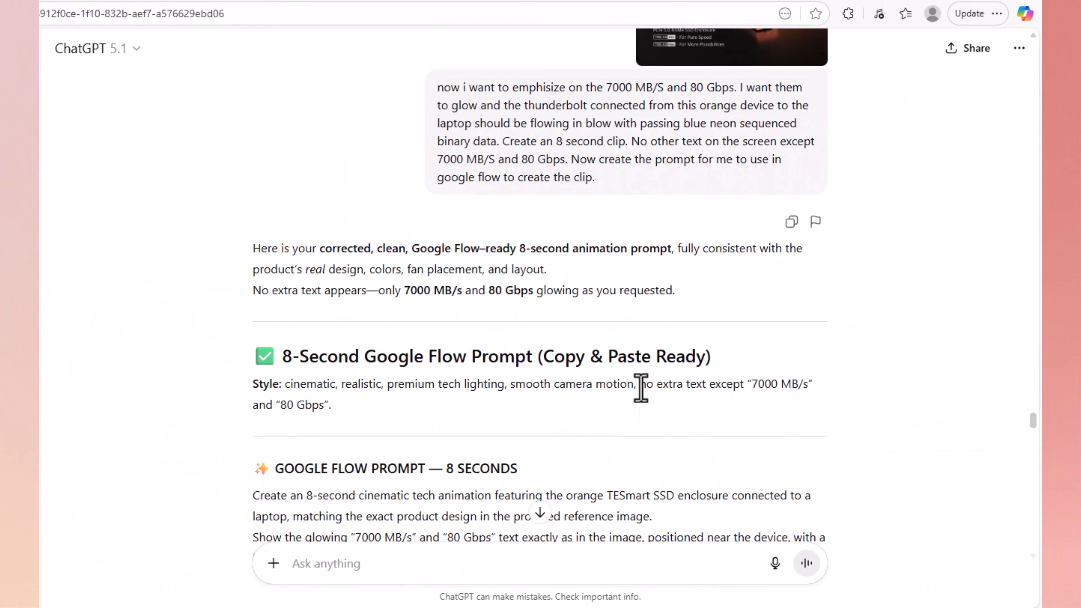
{"action": "scroll", "coordinate": [641, 388], "scroll_direction": "down", "scroll_amount": 4}
{"action": "scroll", "coordinate": [641, 388], "scroll_direction": "down", "scroll_amount": 2}
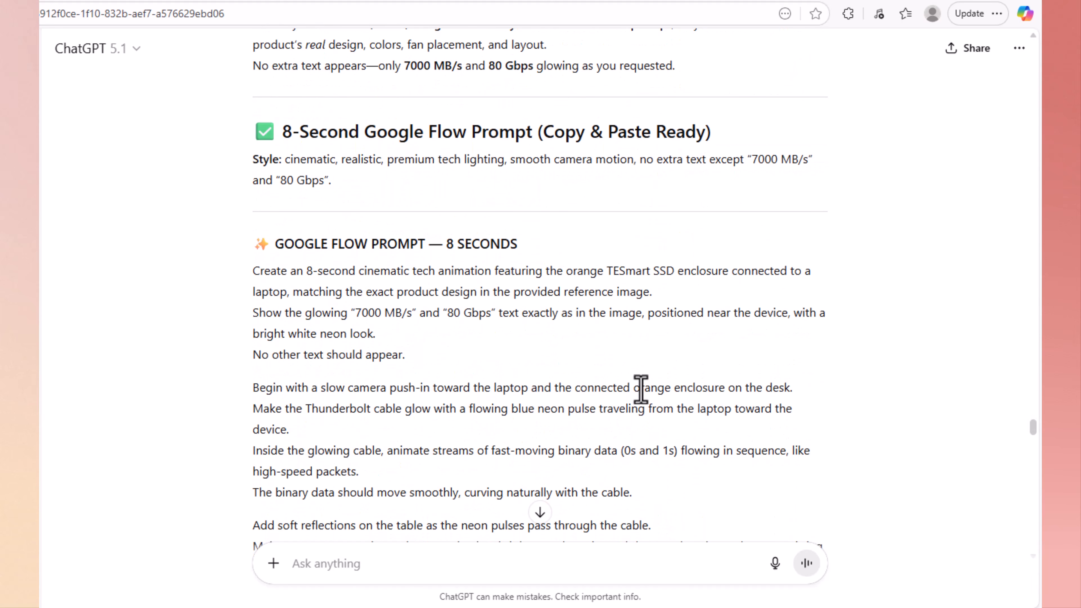
{"action": "scroll", "coordinate": [639, 386], "scroll_direction": "down", "scroll_amount": 2}
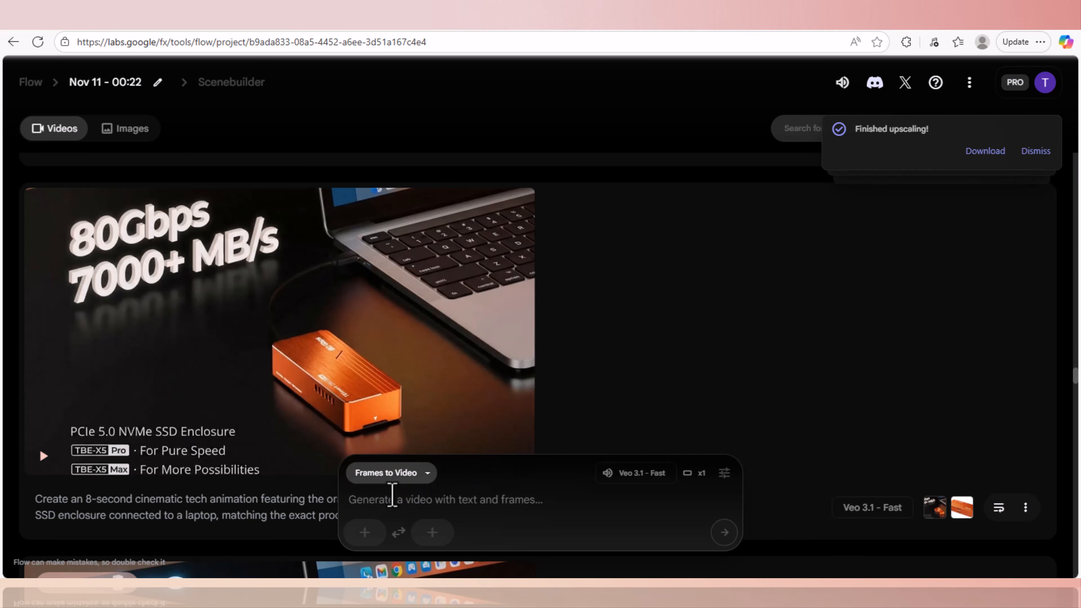
Step: In Google Flow, generate a video from the 80Gbps 7000+ MB/s laptop image as first frame with the pasted glowing Thunderbolt cable prompt
{"action": "left_click", "coordinate": [365, 532]}
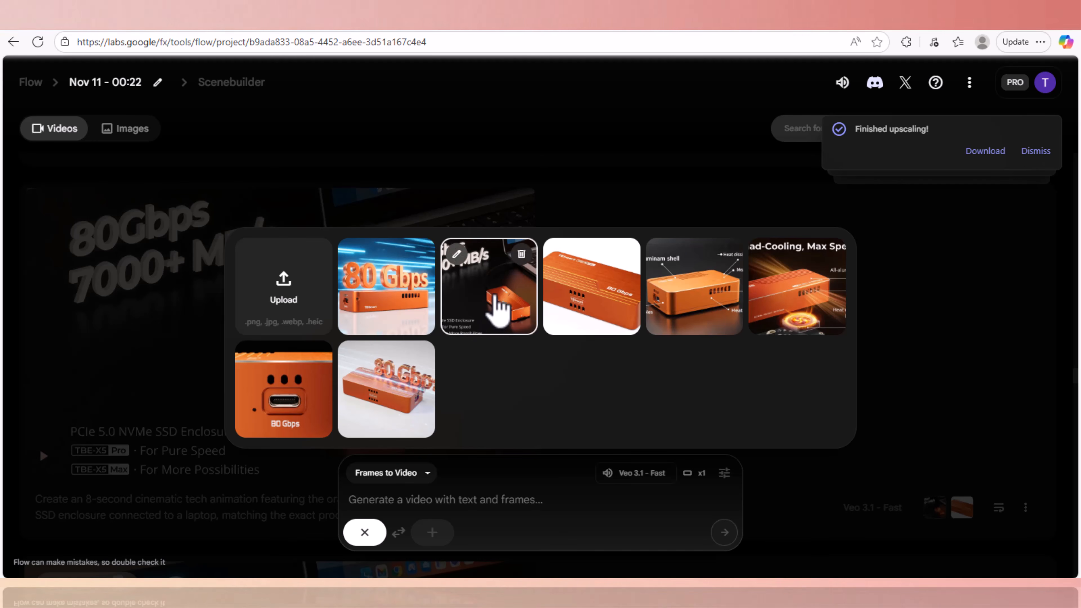
{"action": "left_click", "coordinate": [495, 309]}
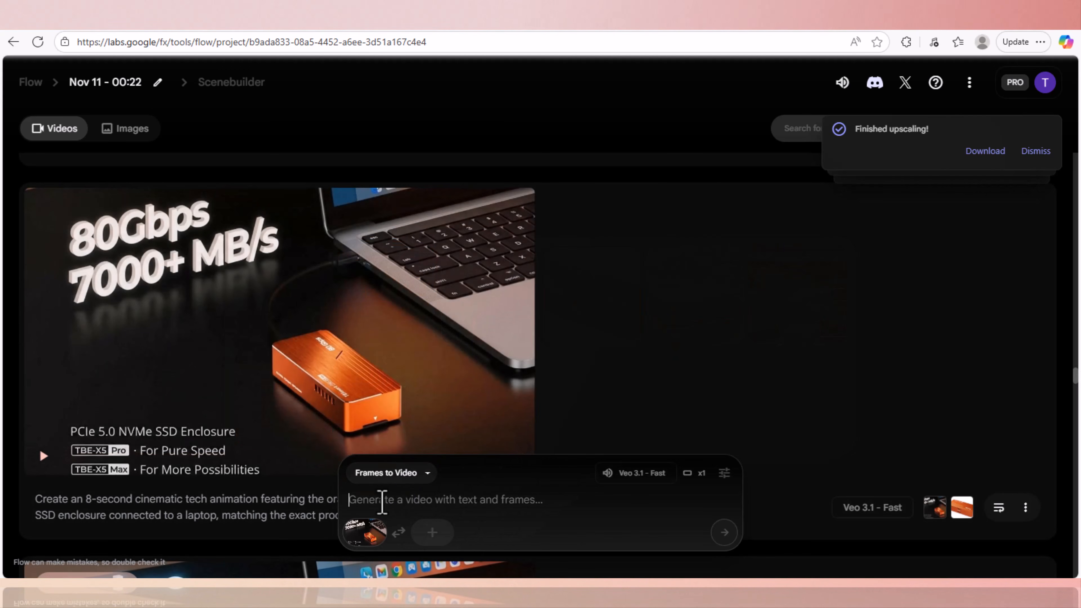
{"action": "right_click", "coordinate": [382, 500]}
{"action": "left_click", "coordinate": [440, 344]}
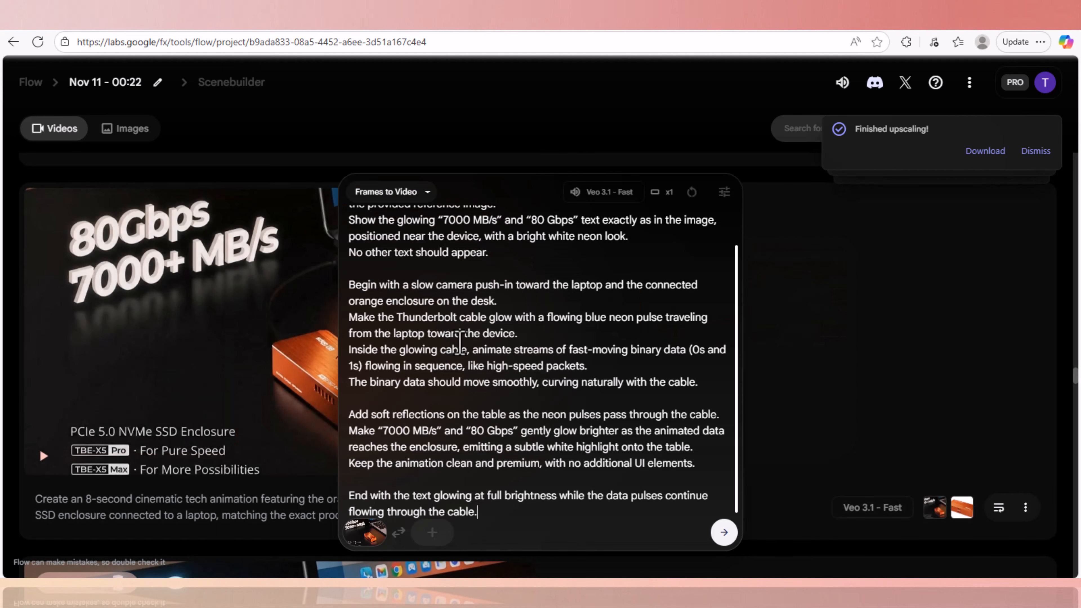
{"action": "scroll", "coordinate": [567, 391], "scroll_direction": "up", "scroll_amount": 1}
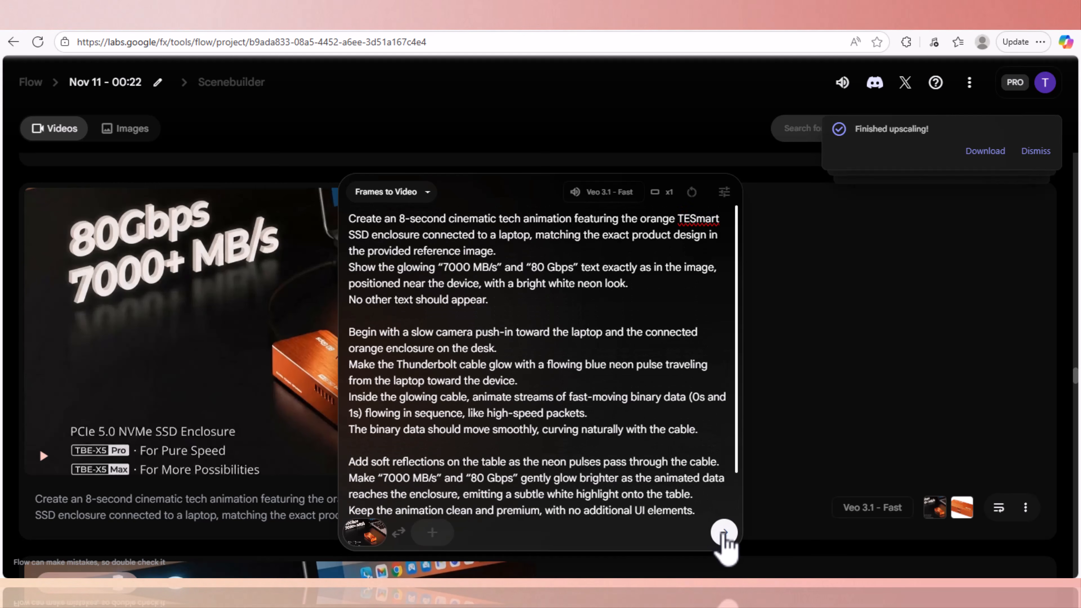
{"action": "left_click", "coordinate": [724, 533]}
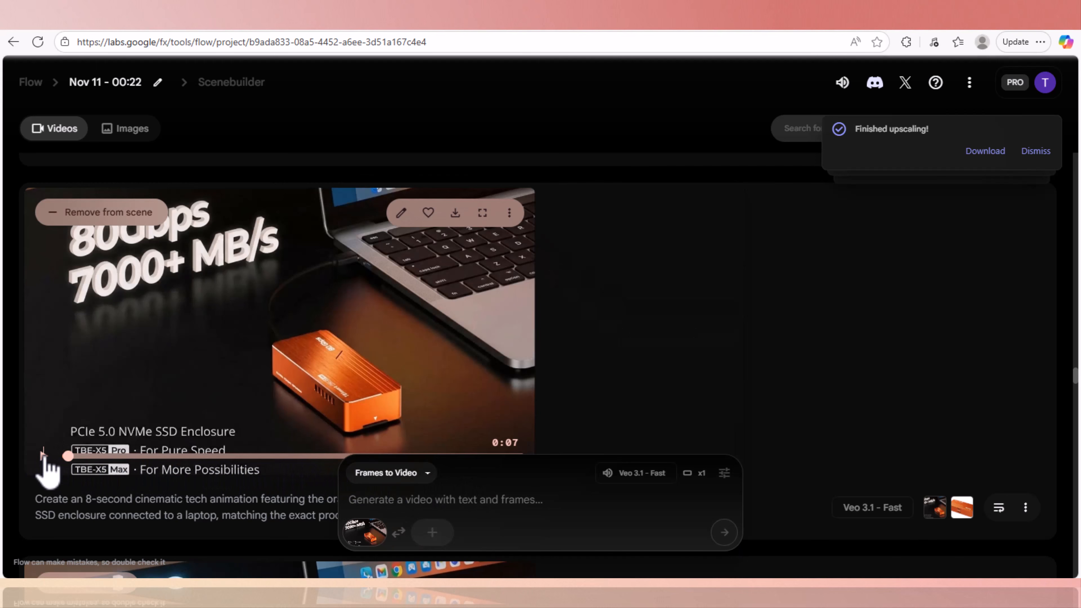
Step: Play the 80Gbps 7000+ MB/s laptop clip, pause it near the end, and open its download options
{"action": "left_click", "coordinate": [44, 456]}
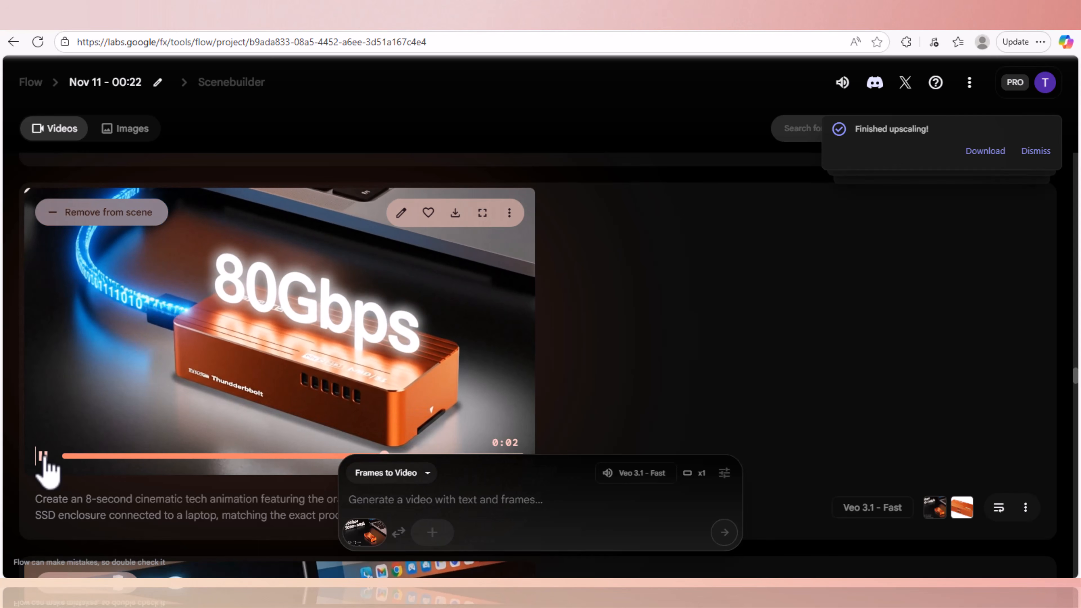
{"action": "left_click", "coordinate": [44, 460]}
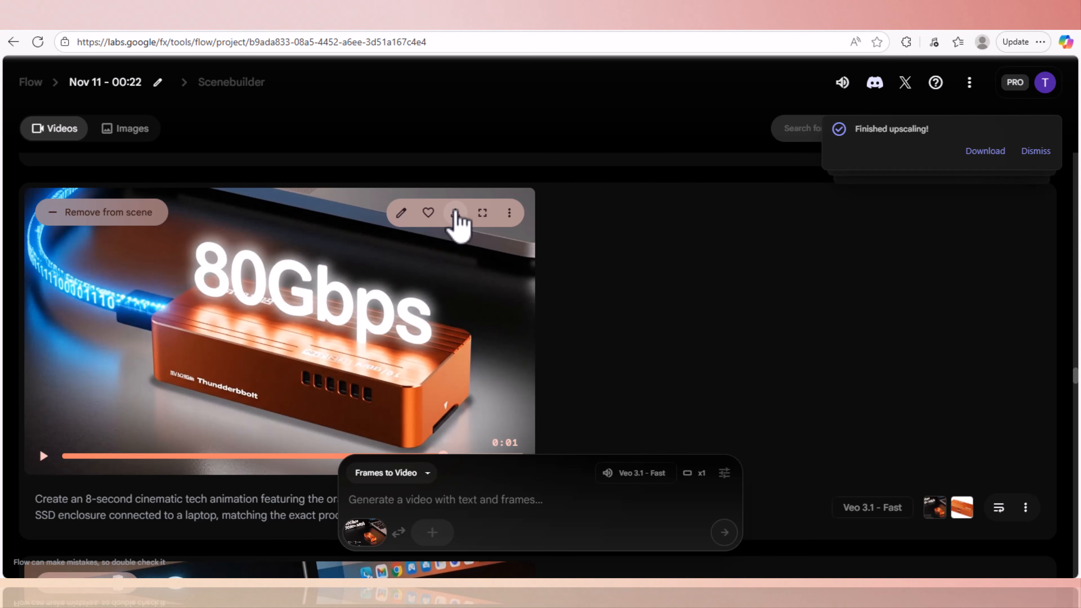
{"action": "left_click", "coordinate": [455, 212]}
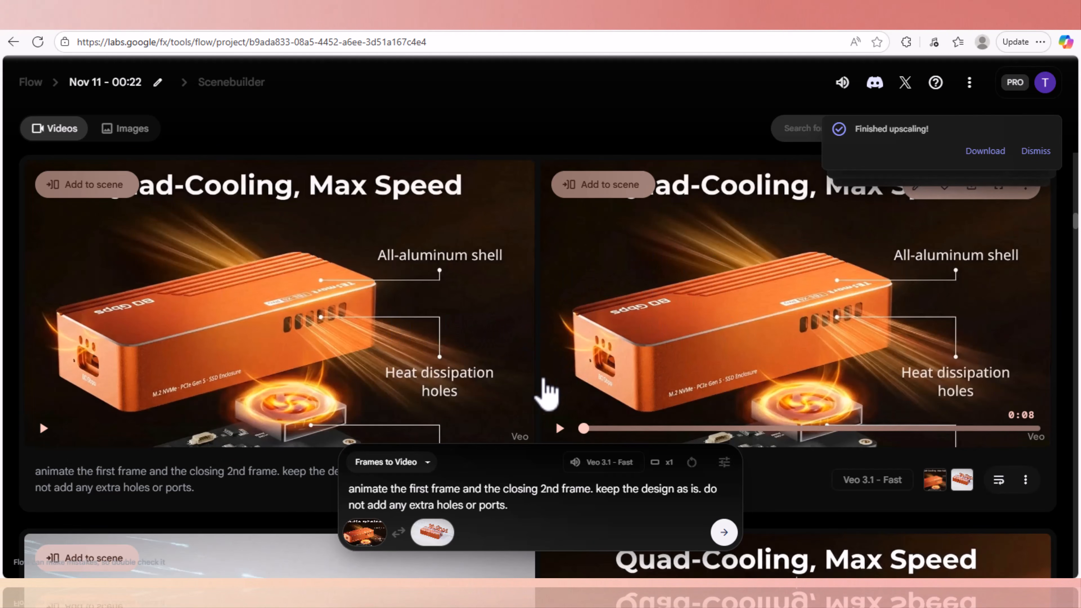
Step: Generate a clip between the Quad-Cooling first frame and 80 Gbps last frame with the two-frame prompt, and play the second Quad-Cooling clip
{"action": "mouse_move", "coordinate": [352, 549]}
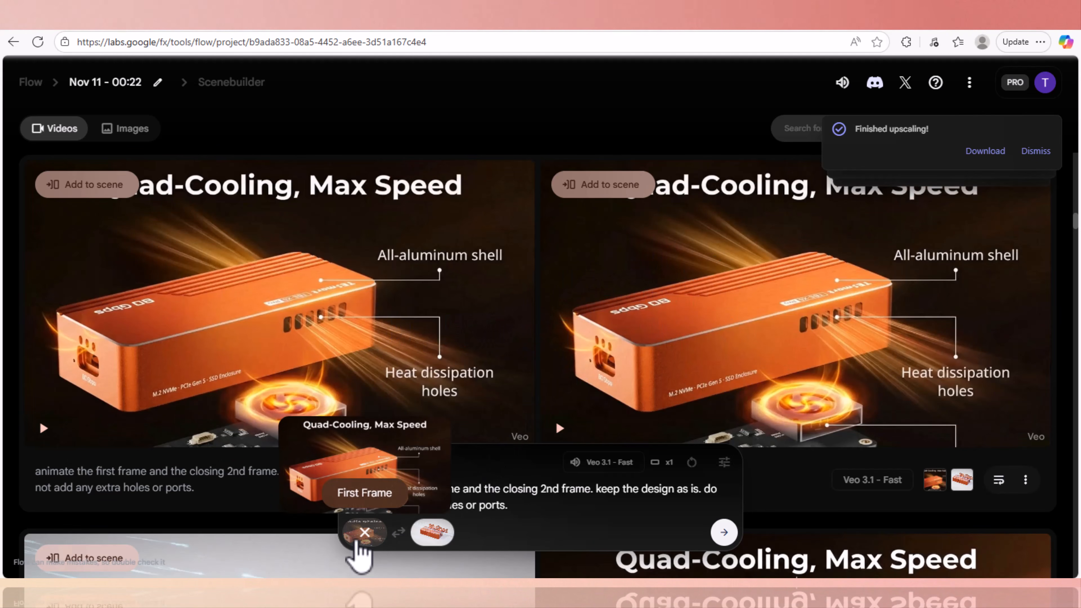
{"action": "mouse_move", "coordinate": [442, 548]}
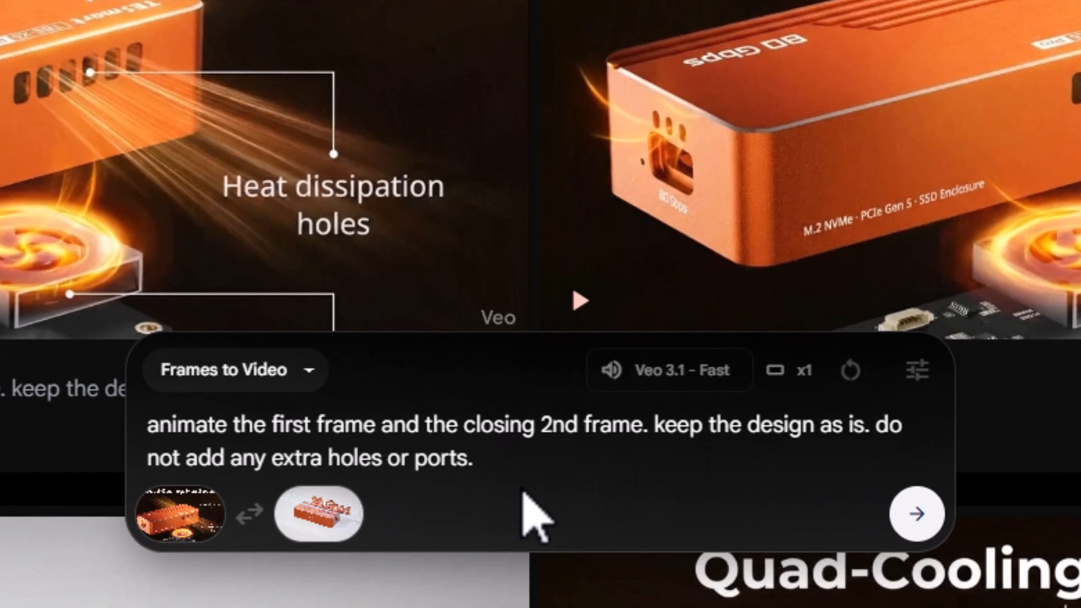
{"action": "left_click", "coordinate": [917, 514]}
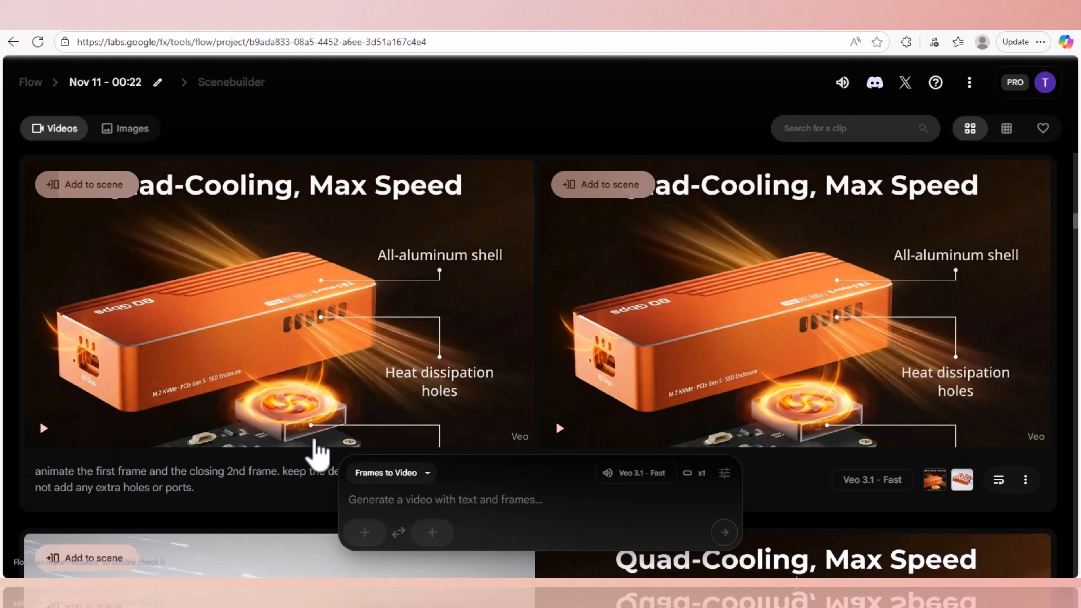
{"action": "mouse_move", "coordinate": [658, 337]}
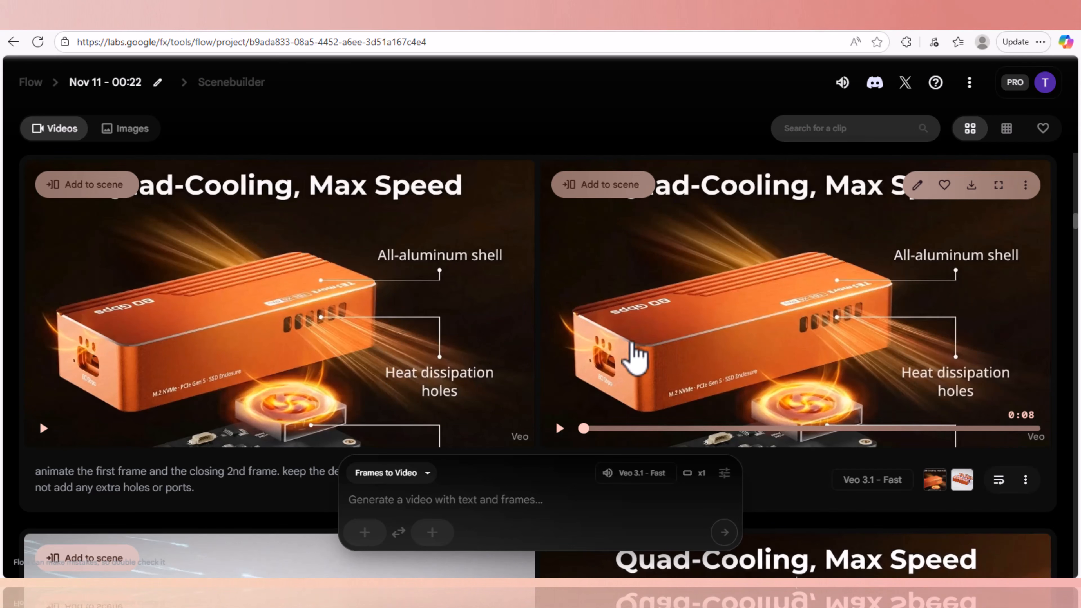
{"action": "left_click", "coordinate": [559, 428]}
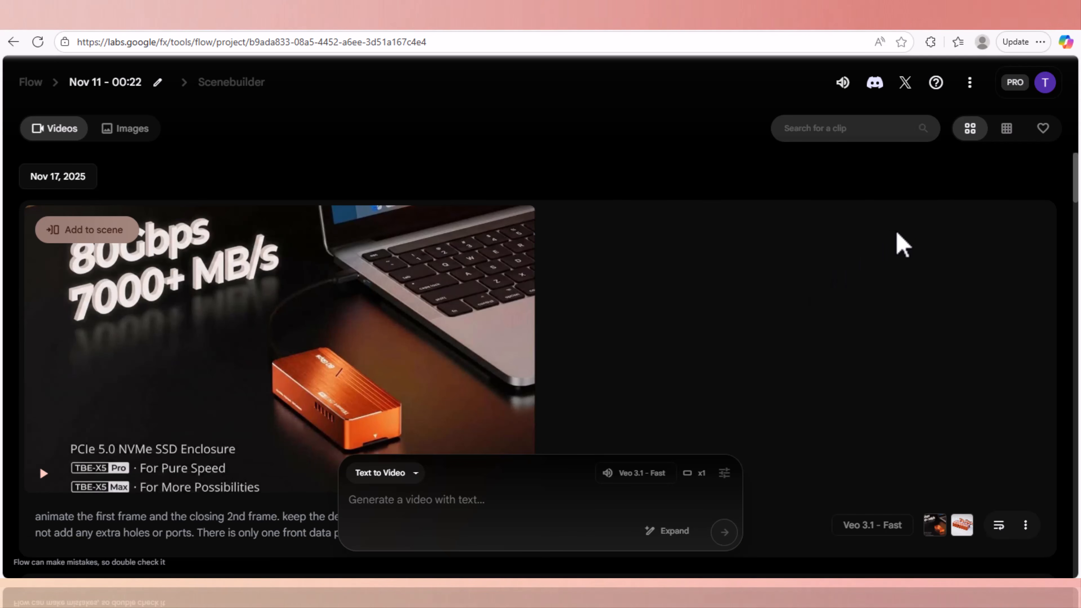
Step: Check the account's remaining AI credits and close the account details
{"action": "left_click", "coordinate": [1045, 86]}
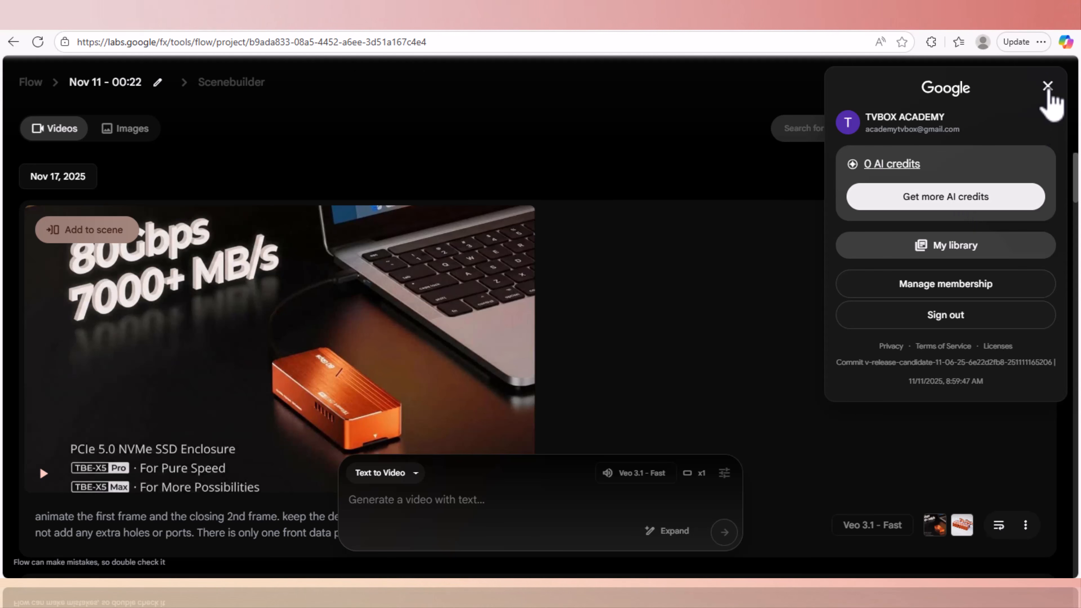
{"action": "left_click", "coordinate": [1047, 87]}
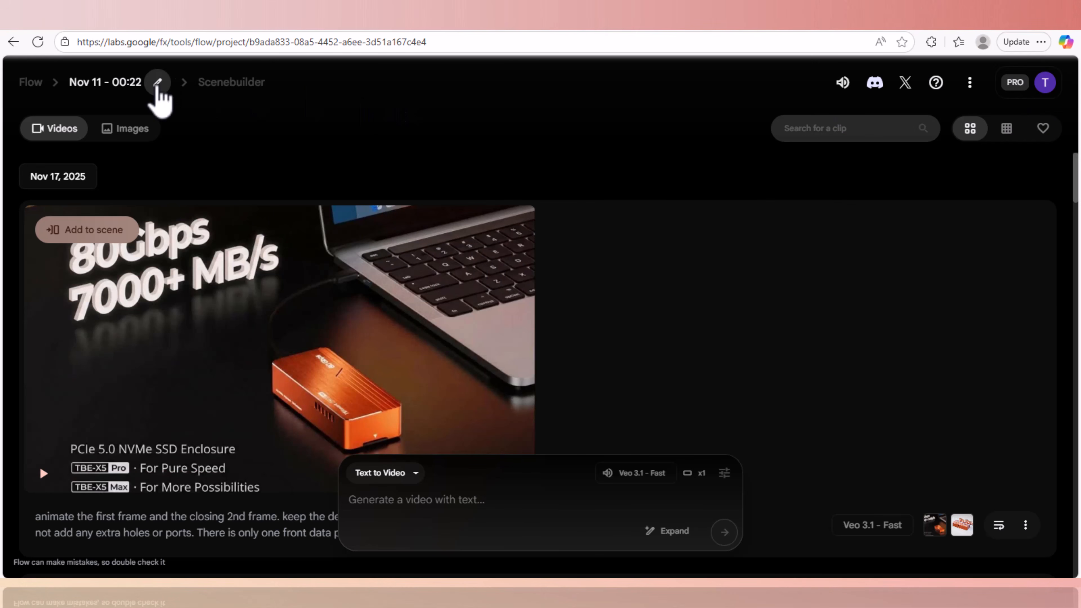
Step: Look at the empty Scenebuilder timeline, select its placeholder slot, and return to the Nov 11 - 00:22 project clips
{"action": "left_click", "coordinate": [232, 83]}
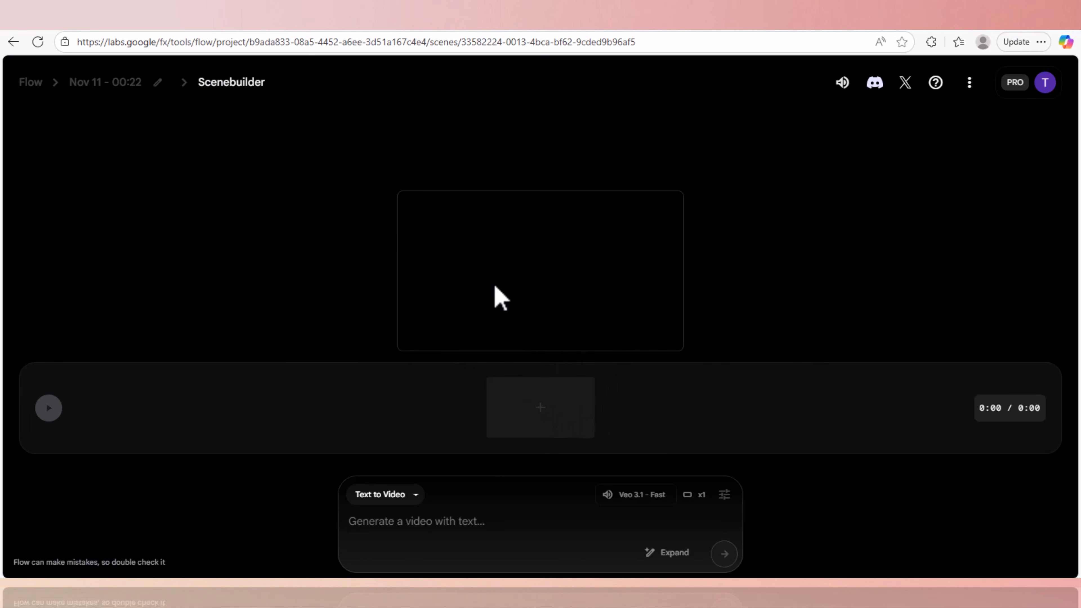
{"action": "left_click", "coordinate": [546, 416]}
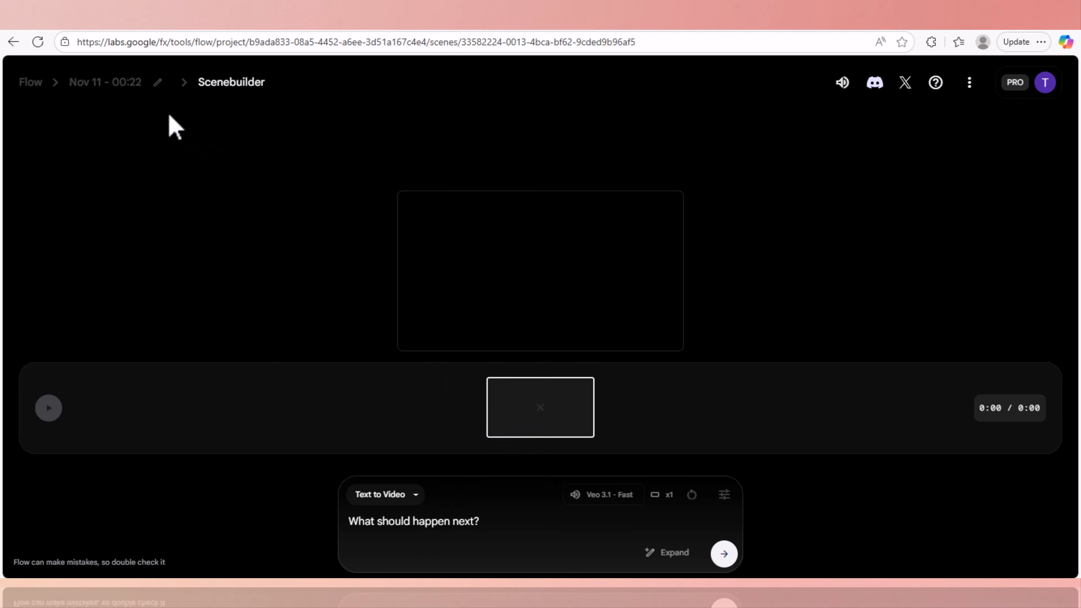
{"action": "left_click", "coordinate": [119, 88]}
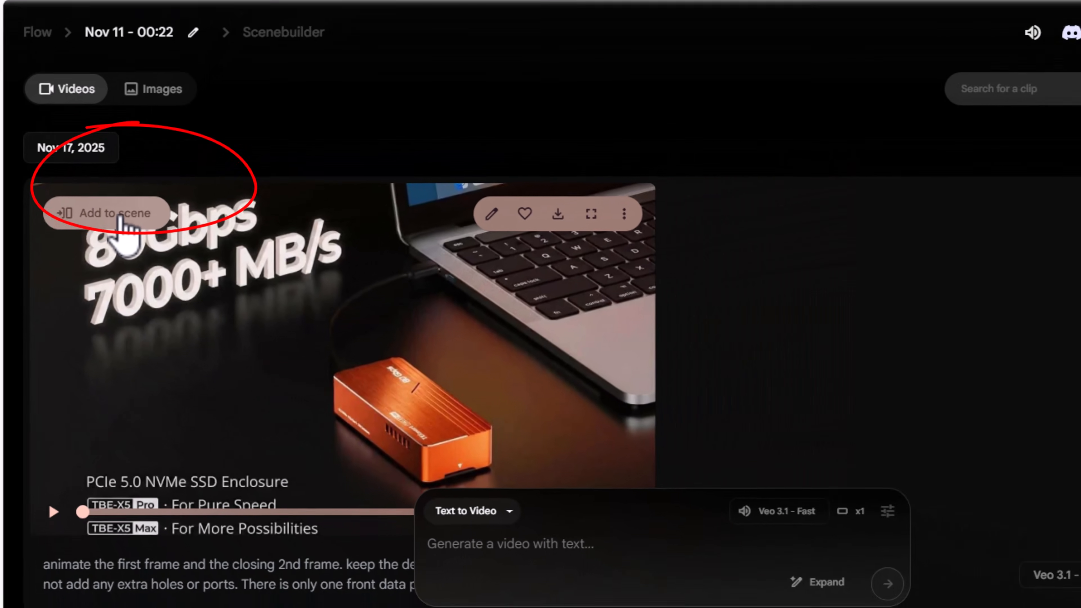
Step: Add the Nov 17, 2025 laptop clip to the scene and show the Scenebuilder timeline's options for adding a following clip
{"action": "left_click", "coordinate": [121, 218]}
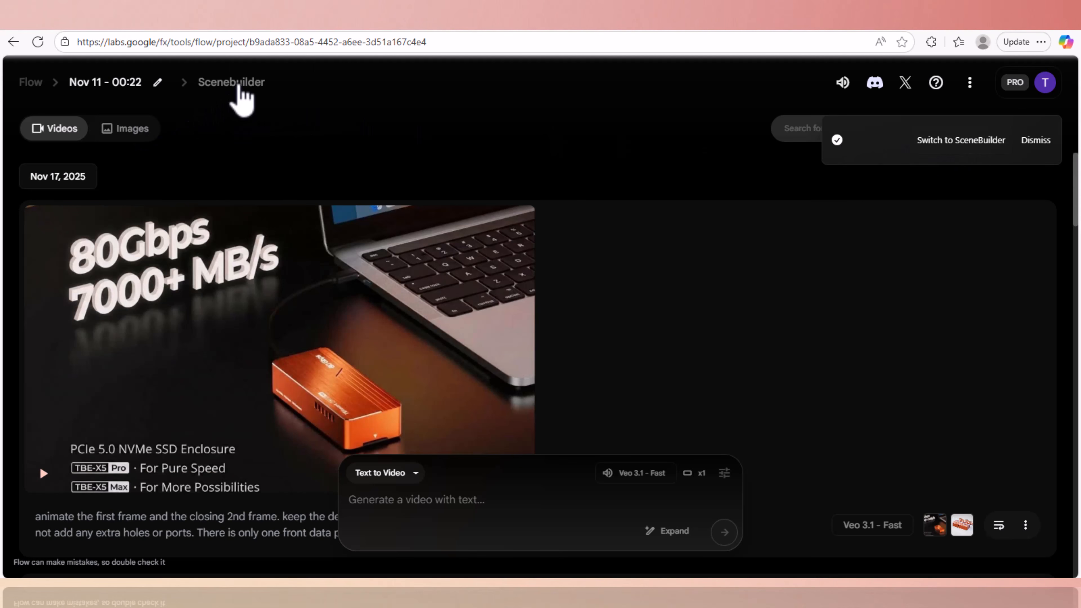
{"action": "left_click", "coordinate": [239, 87]}
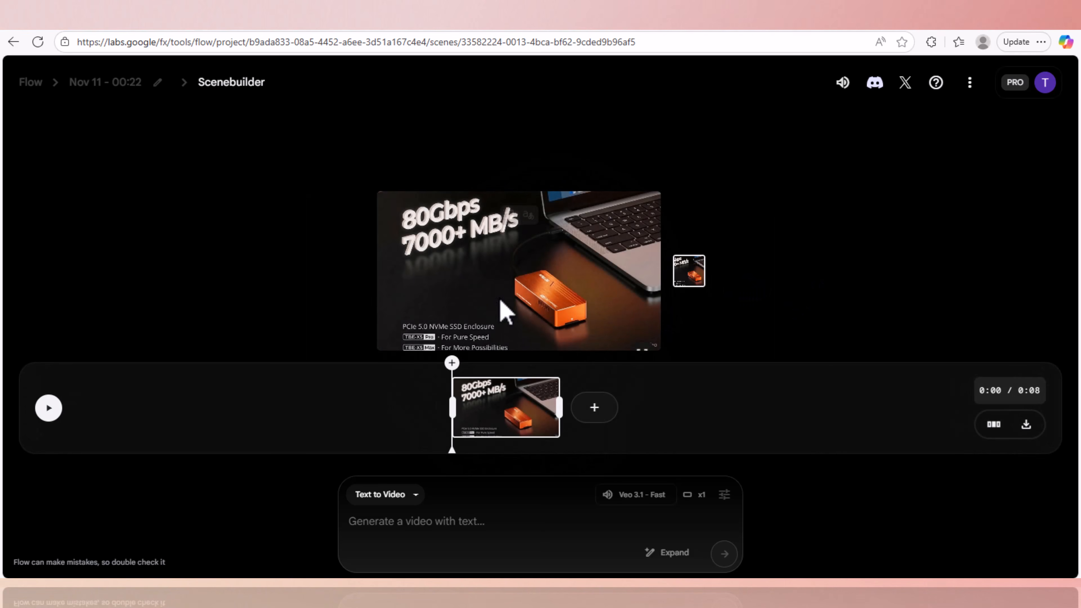
{"action": "left_click", "coordinate": [595, 408]}
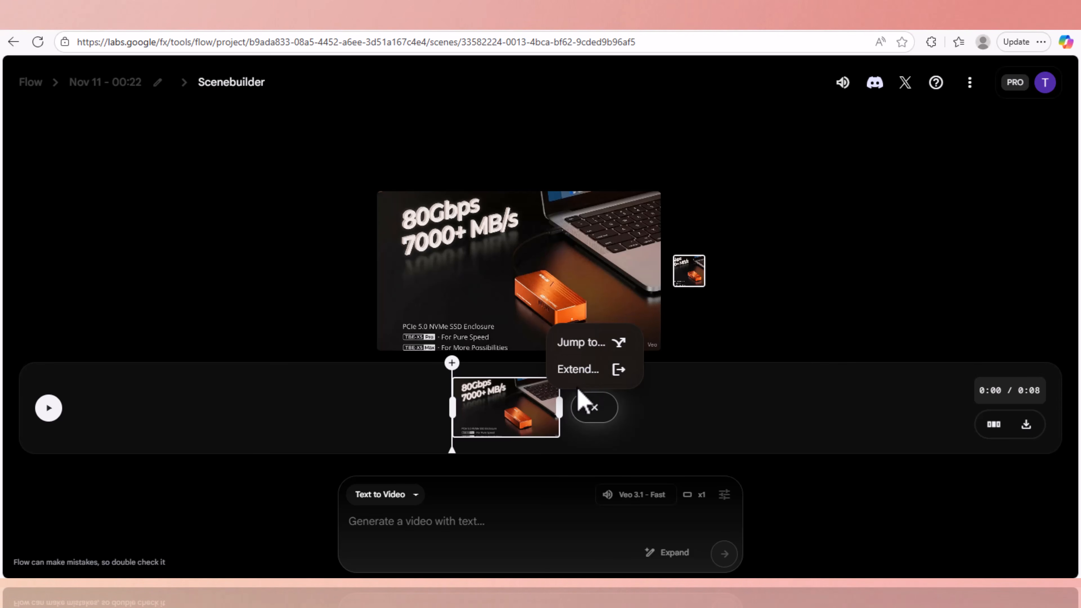
Step: Add a Jump to shot after the laptop clip and set its first frame to the 80 Gbps image with blue light streaks
{"action": "left_click", "coordinate": [587, 343]}
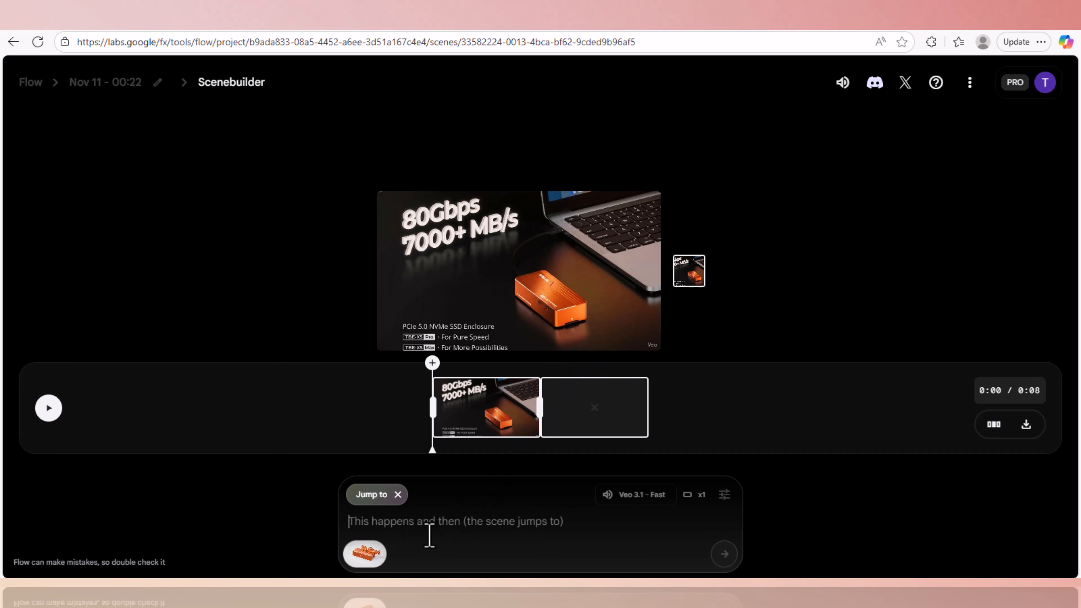
{"action": "mouse_move", "coordinate": [374, 551]}
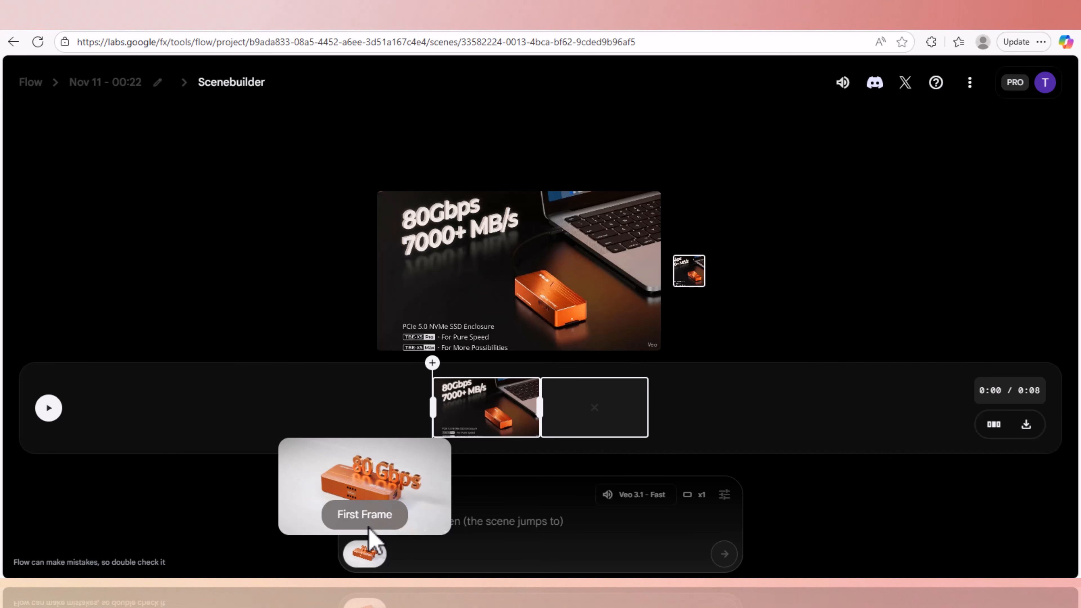
{"action": "left_click", "coordinate": [366, 553]}
{"action": "left_click", "coordinate": [365, 553]}
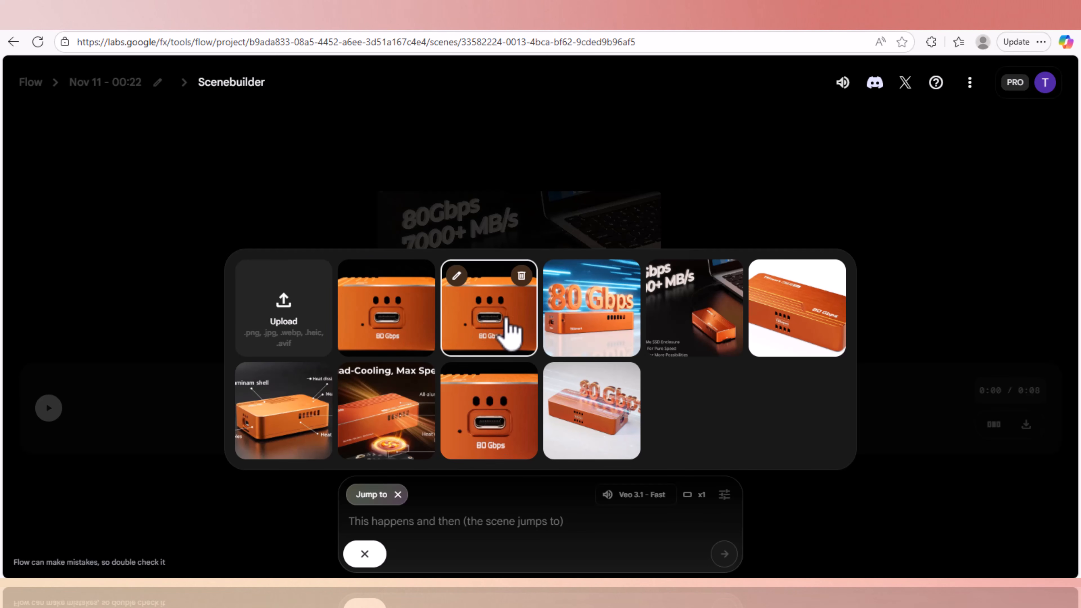
{"action": "left_click", "coordinate": [572, 327]}
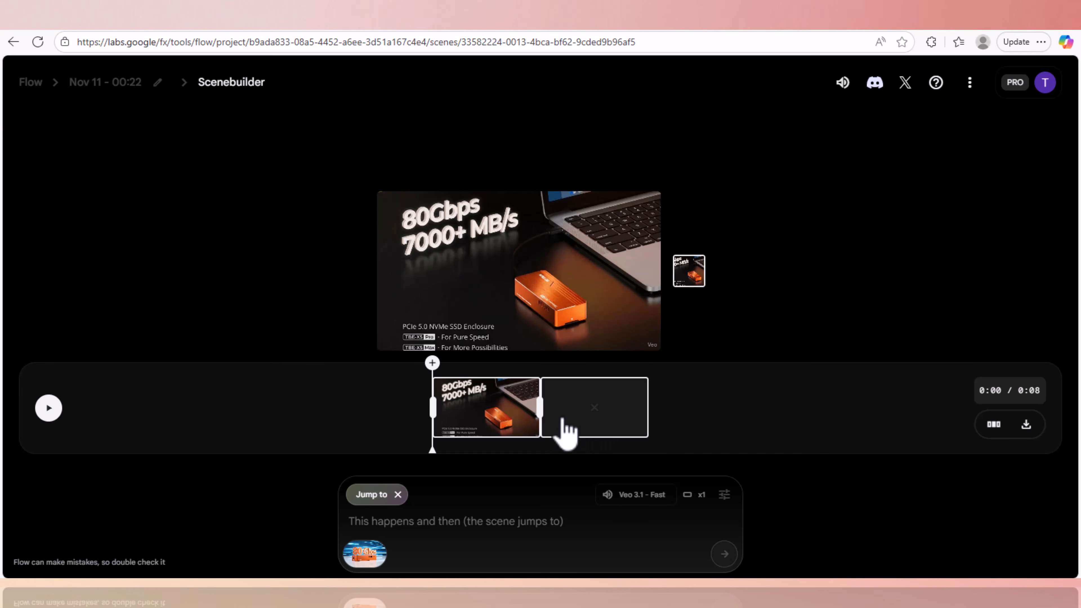
Step: Trim the start of the laptop clip to bring the scene to 0:04, and enter the jump prompt "Smooth cinematic transition"
{"action": "left_click_drag", "start_coordinate": [432, 408], "coordinate": [455, 411]}
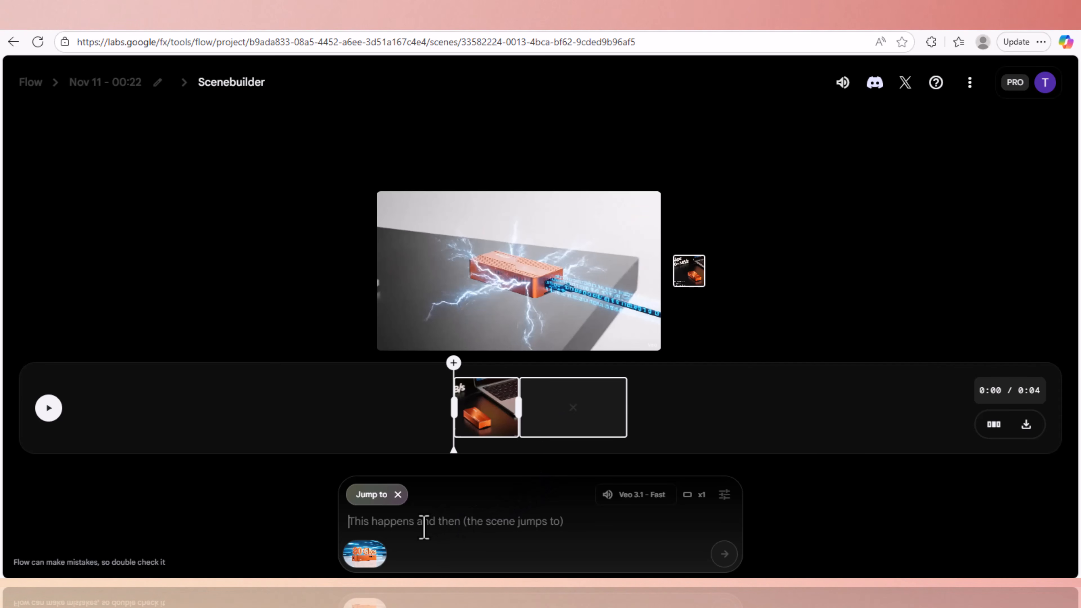
{"action": "type", "text": "Smooth cinematic transition"}
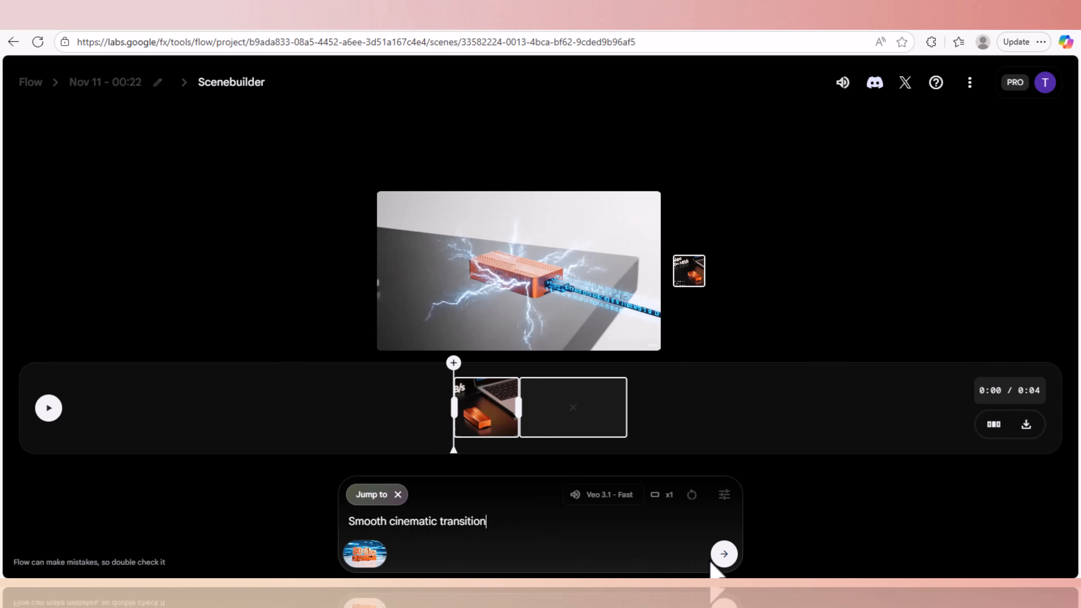
Step: Try to generate the jump shot with 2 outputs per prompt on Veo 3.1 - Fast
{"action": "left_click", "coordinate": [724, 495]}
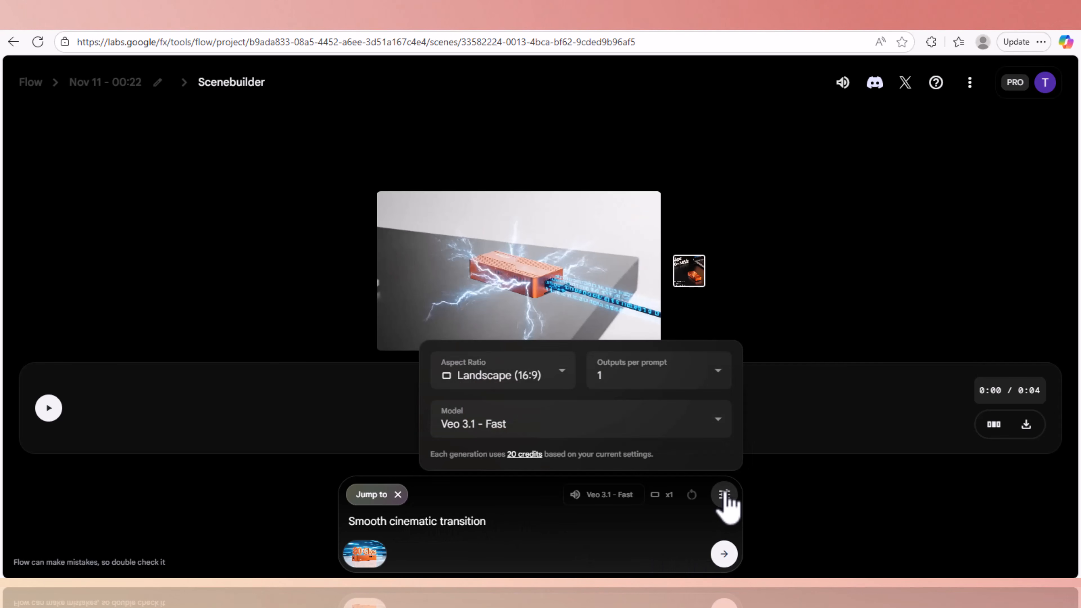
{"action": "left_click", "coordinate": [717, 370]}
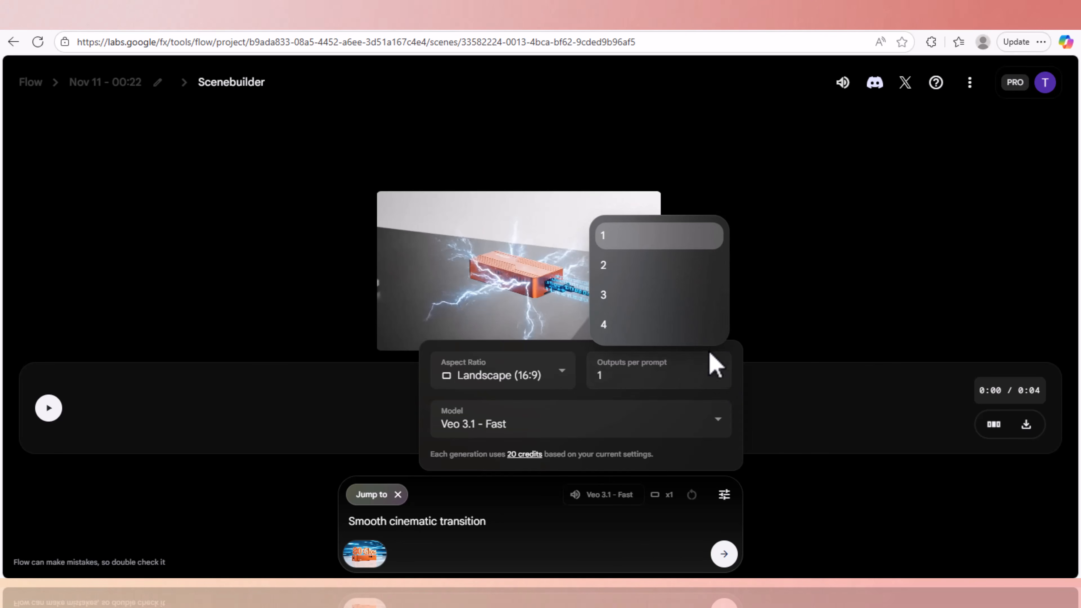
{"action": "left_click", "coordinate": [609, 268]}
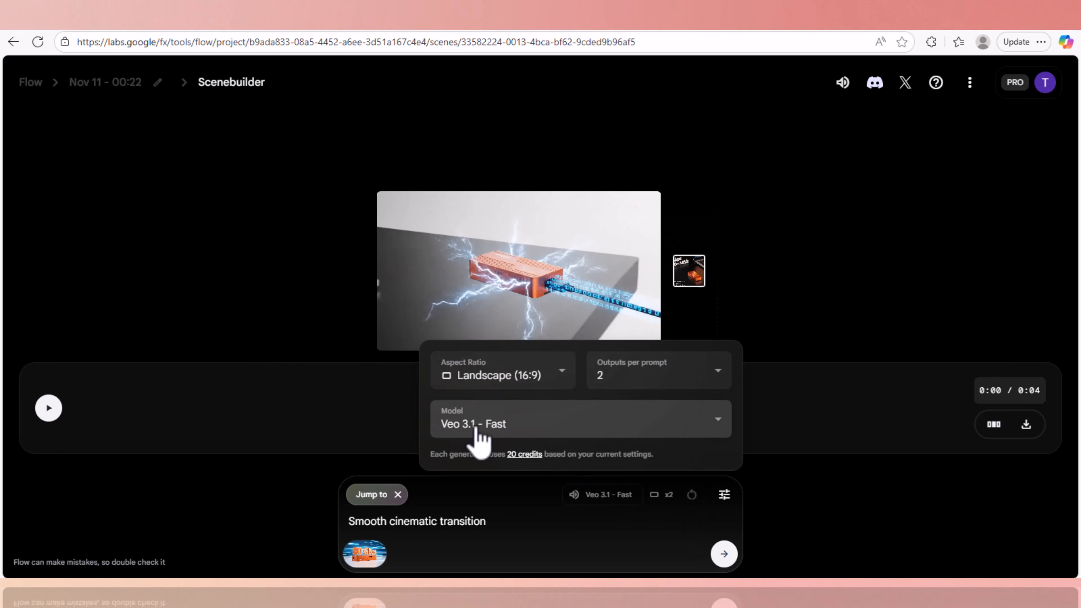
{"action": "left_click", "coordinate": [725, 555]}
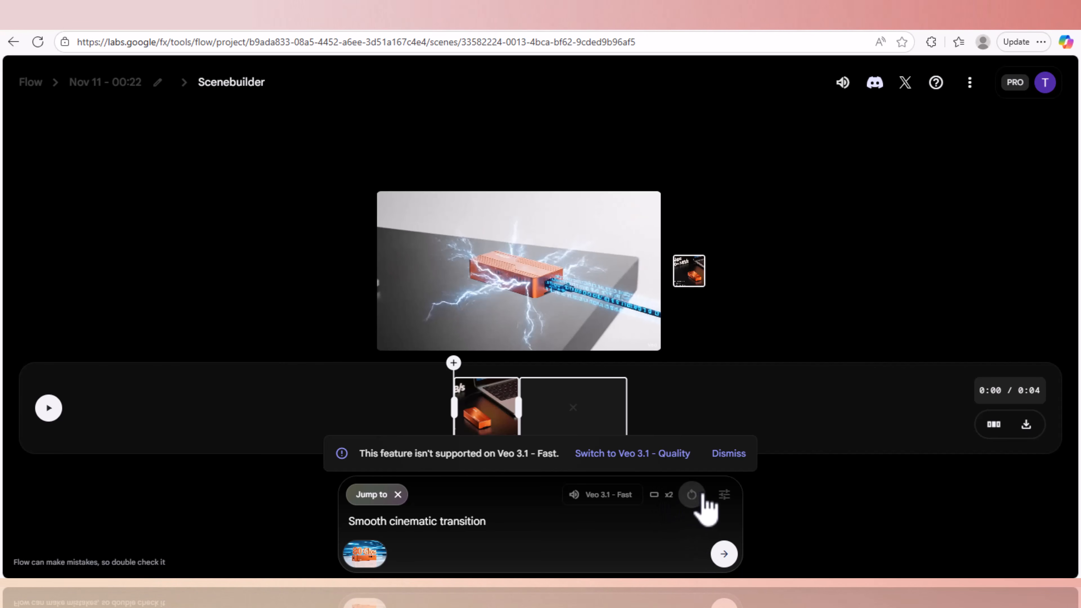
Step: Set the outputs per prompt to 1, retry the generation, and switch the model to Veo 3.1 - Quality
{"action": "left_click", "coordinate": [724, 495]}
{"action": "left_click", "coordinate": [718, 374]}
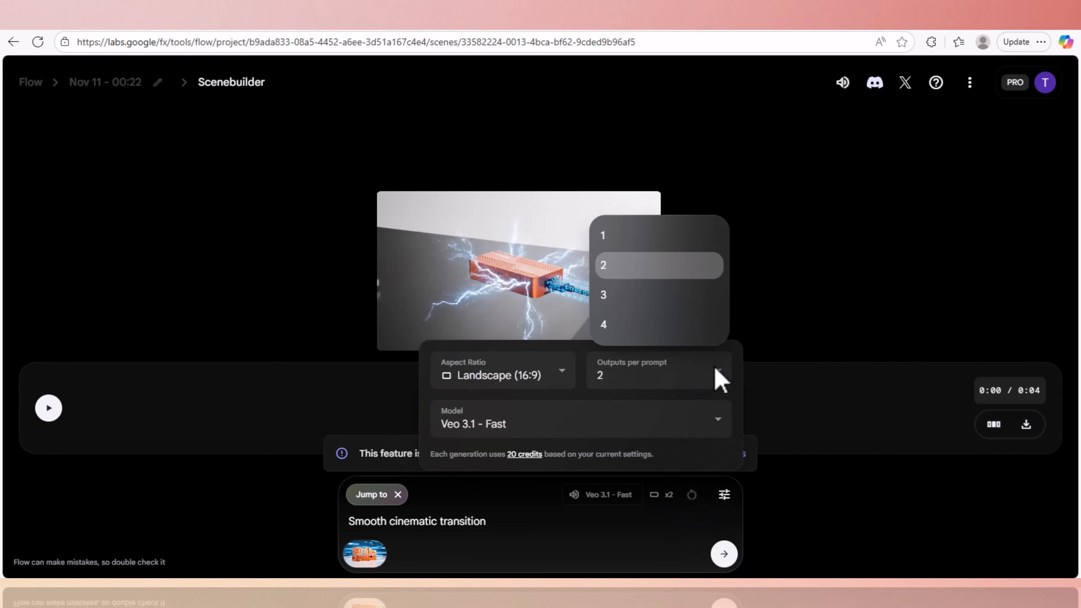
{"action": "left_click", "coordinate": [621, 238]}
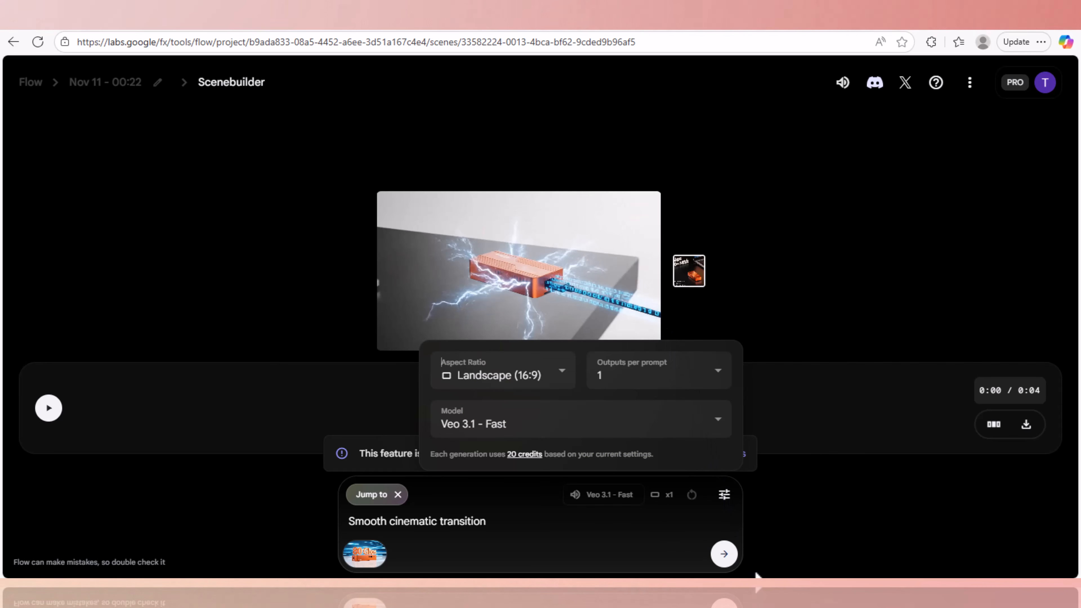
{"action": "left_click", "coordinate": [724, 553]}
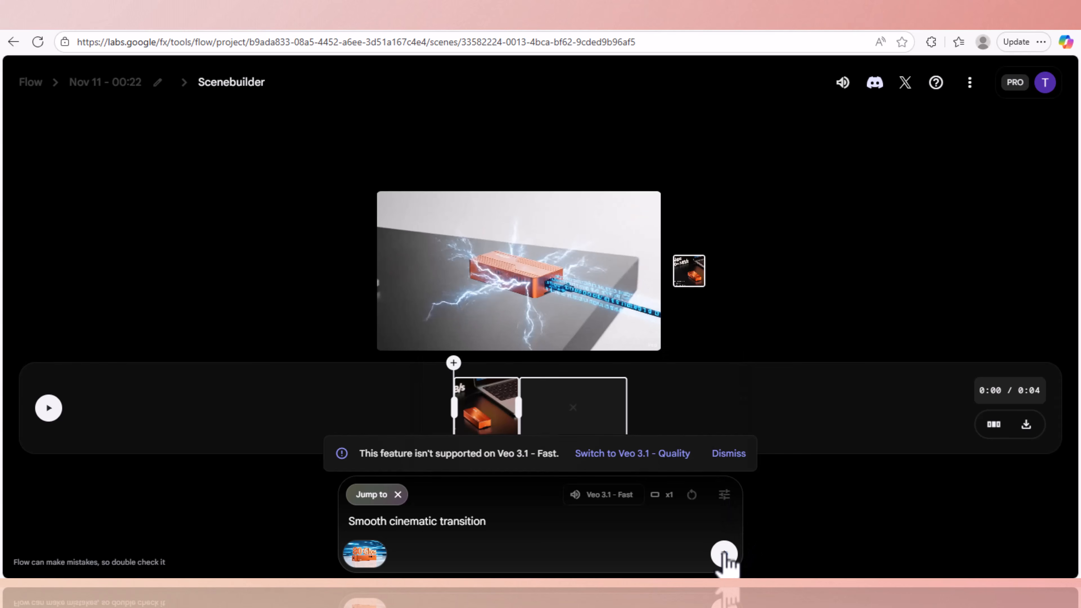
{"action": "left_click", "coordinate": [647, 454]}
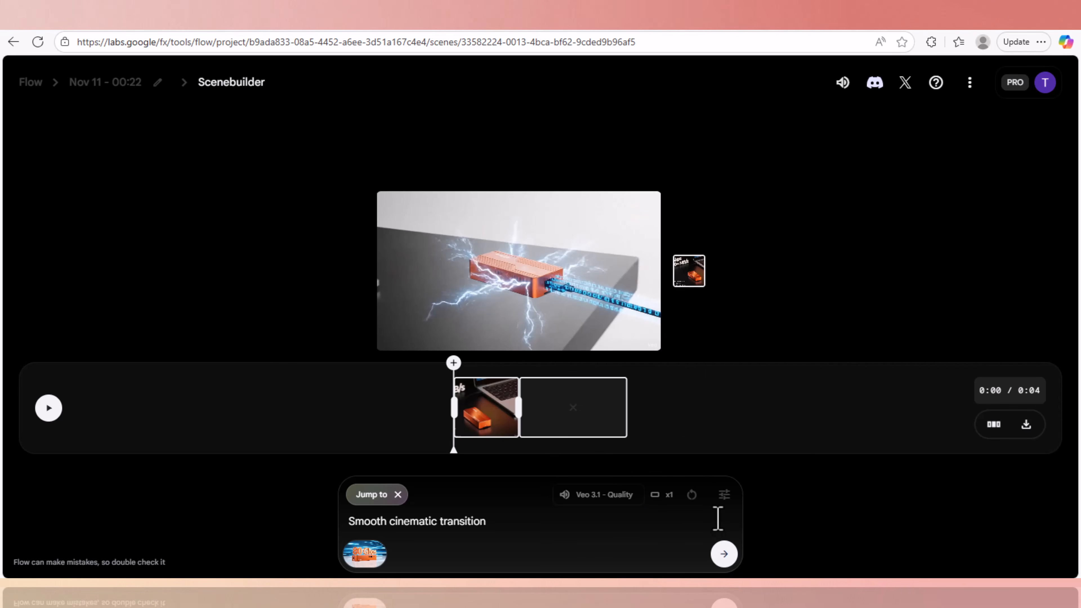
Step: Check the credit cost in the generation settings and generate the "Smooth cinematic transition" jump shot
{"action": "left_click", "coordinate": [724, 506]}
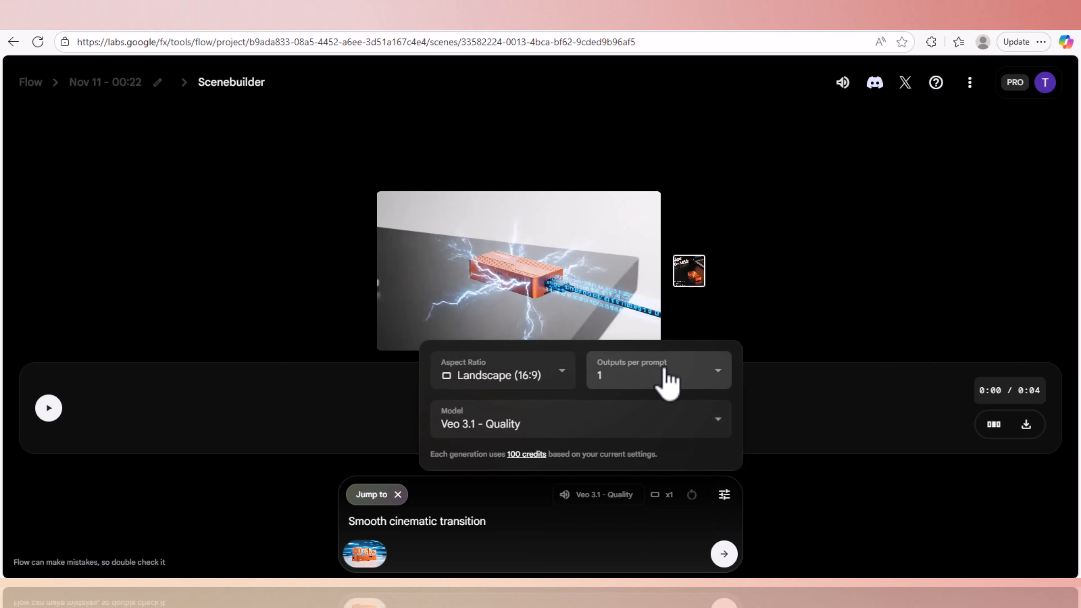
{"action": "left_click", "coordinate": [756, 484]}
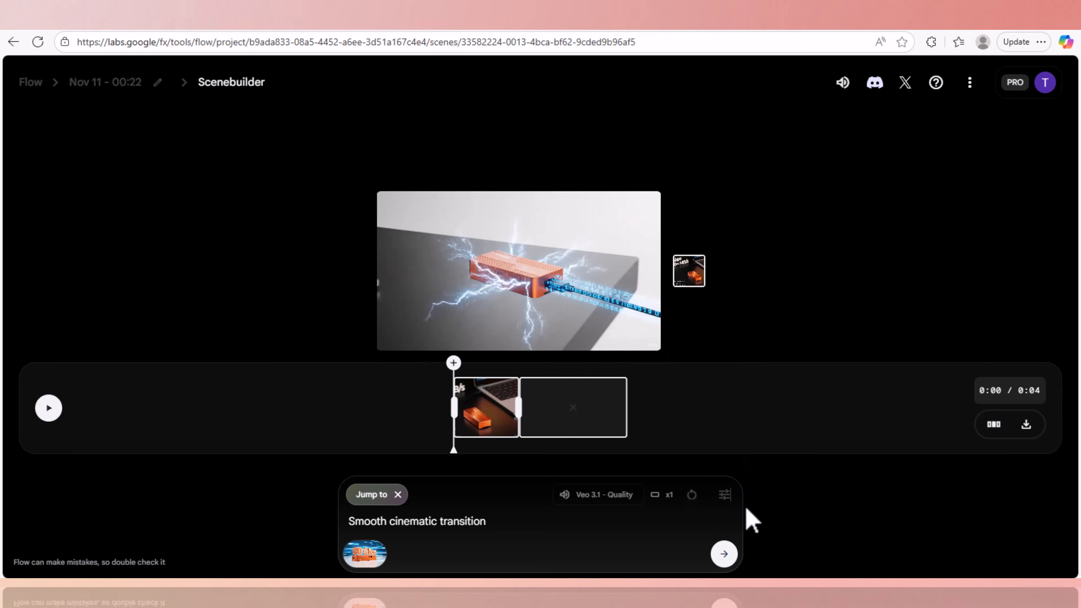
{"action": "left_click", "coordinate": [724, 554]}
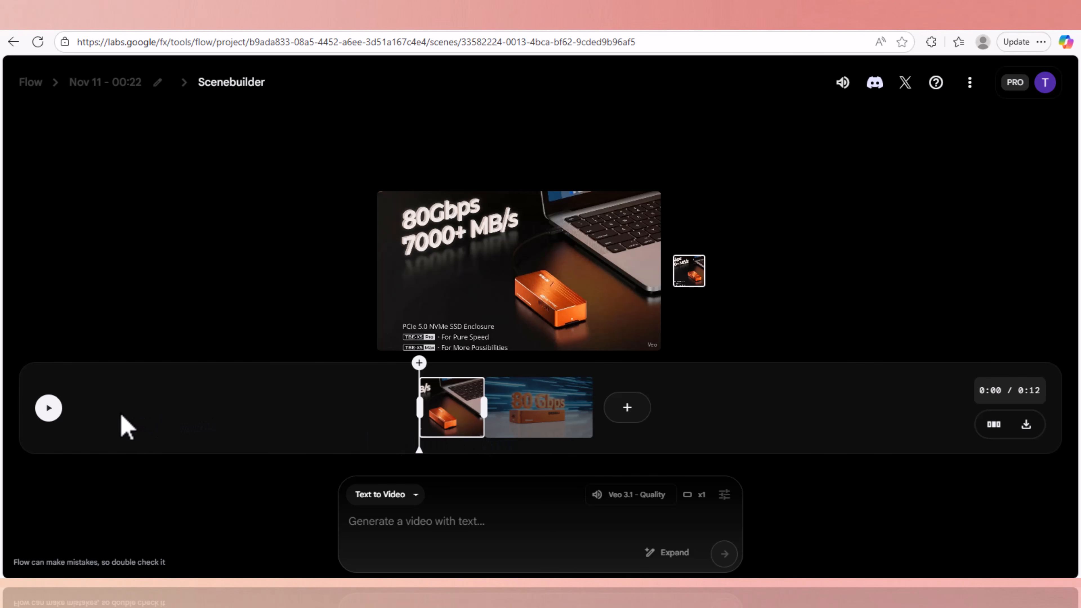
Step: Play the two-clip scene through, replay its beginning, and pause it
{"action": "left_click", "coordinate": [48, 408]}
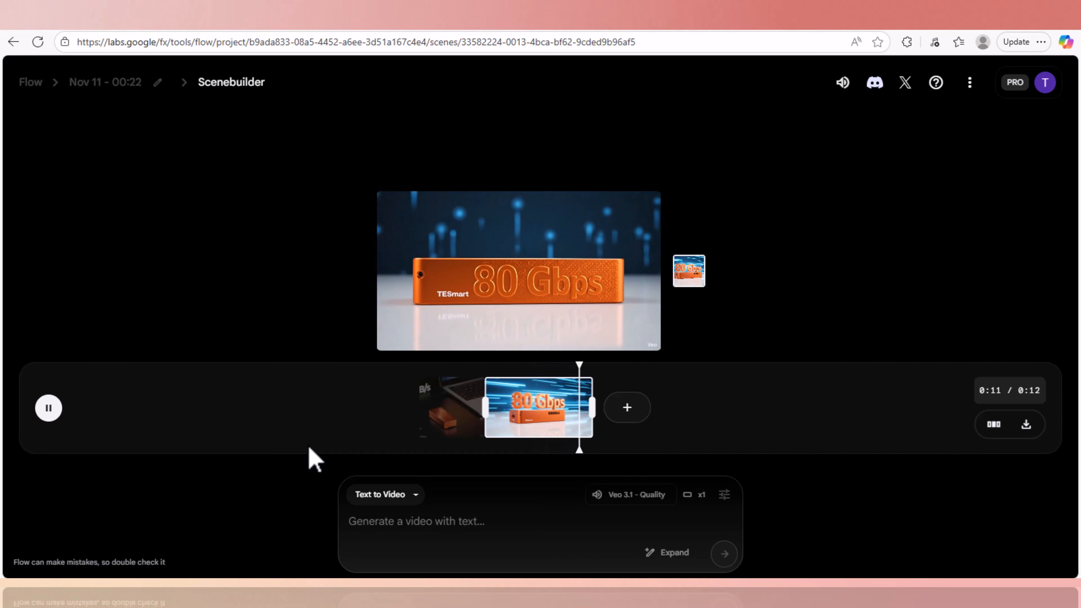
{"action": "left_click", "coordinate": [52, 411]}
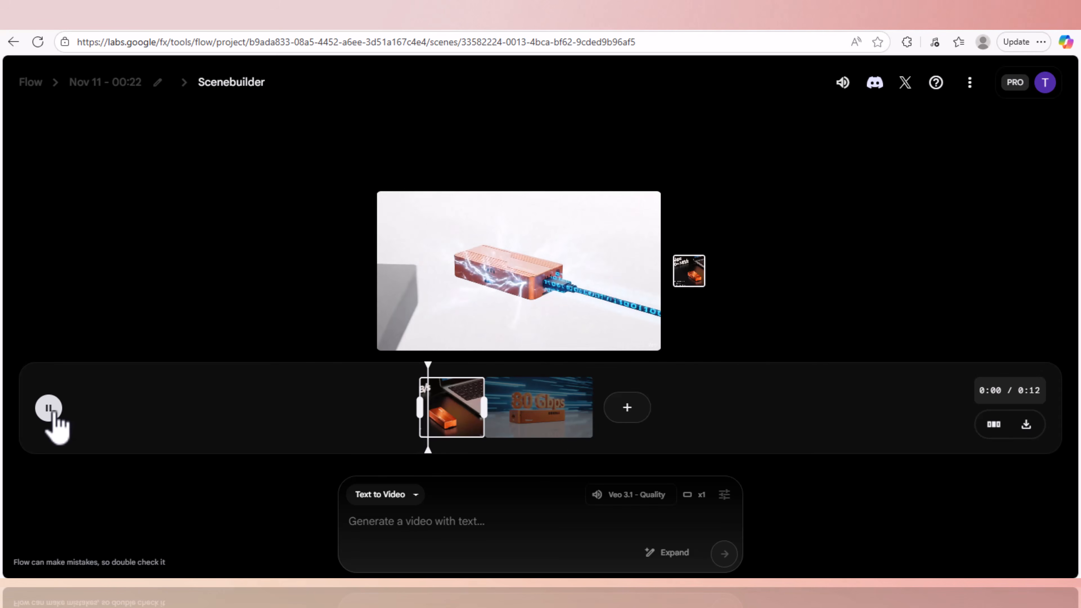
{"action": "left_click", "coordinate": [53, 411]}
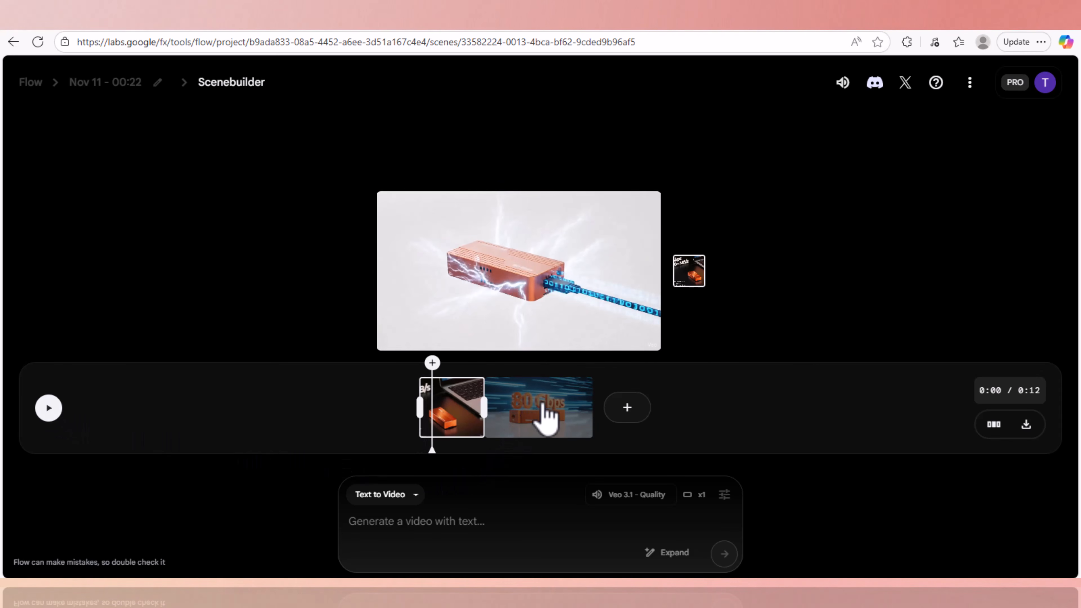
Step: Move the playhead to 0:07 in the 80 Gbps clip, save that frame as an asset, and close the image picker
{"action": "left_click", "coordinate": [530, 418]}
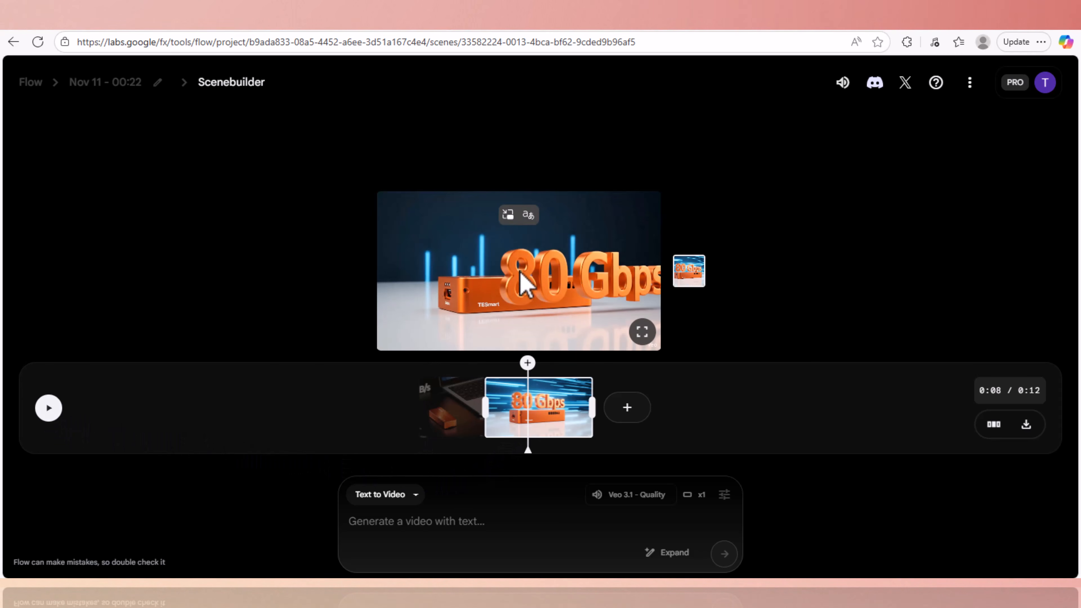
{"action": "mouse_move", "coordinate": [528, 365]}
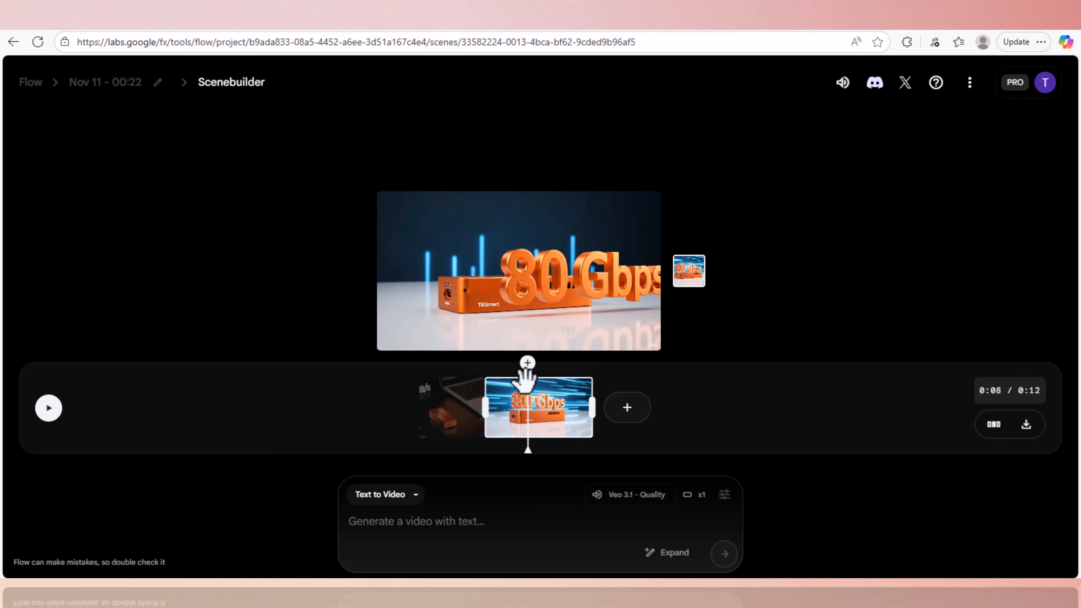
{"action": "left_click_drag", "start_coordinate": [527, 367], "coordinate": [514, 387]}
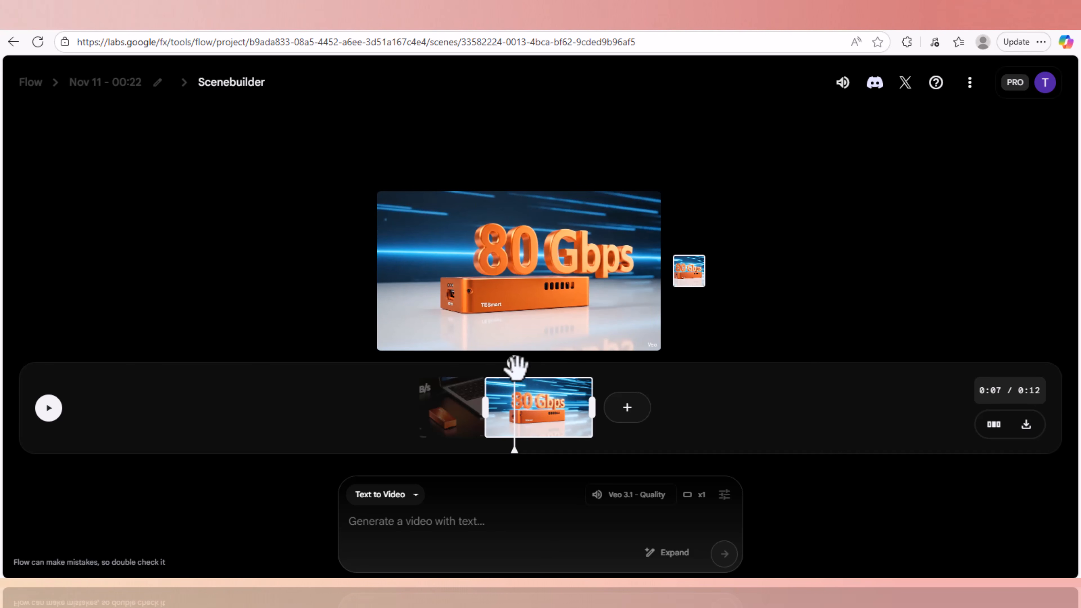
{"action": "left_click", "coordinate": [532, 371]}
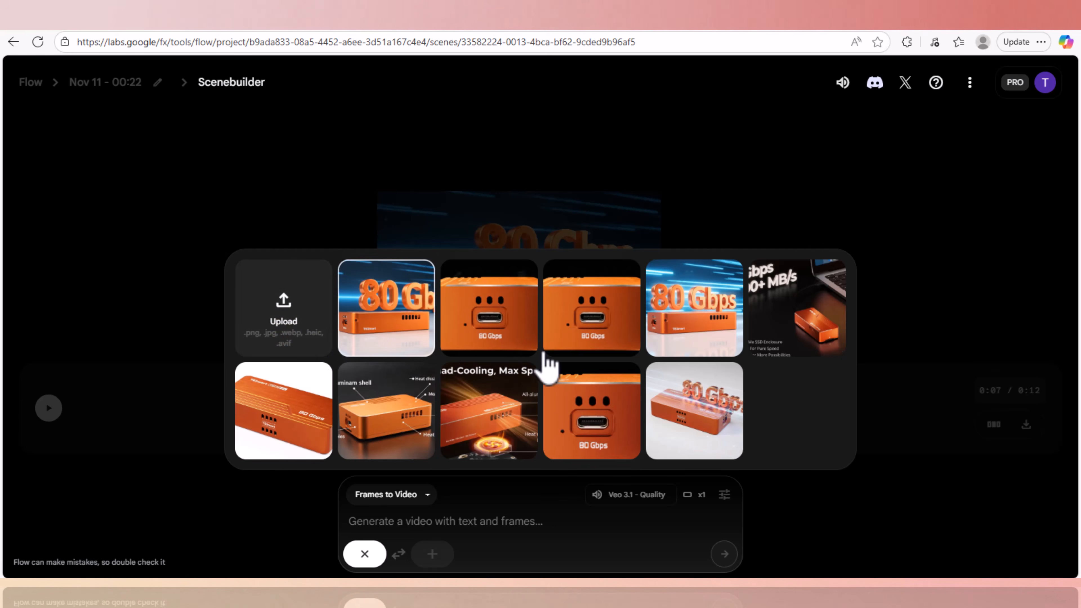
{"action": "mouse_move", "coordinate": [361, 333]}
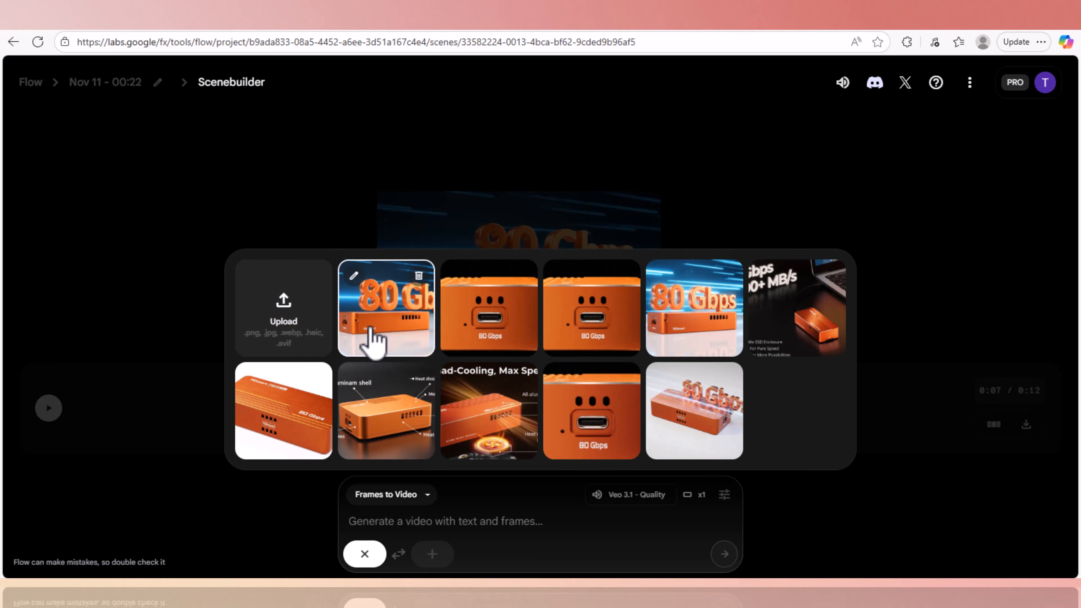
{"action": "left_click", "coordinate": [199, 385]}
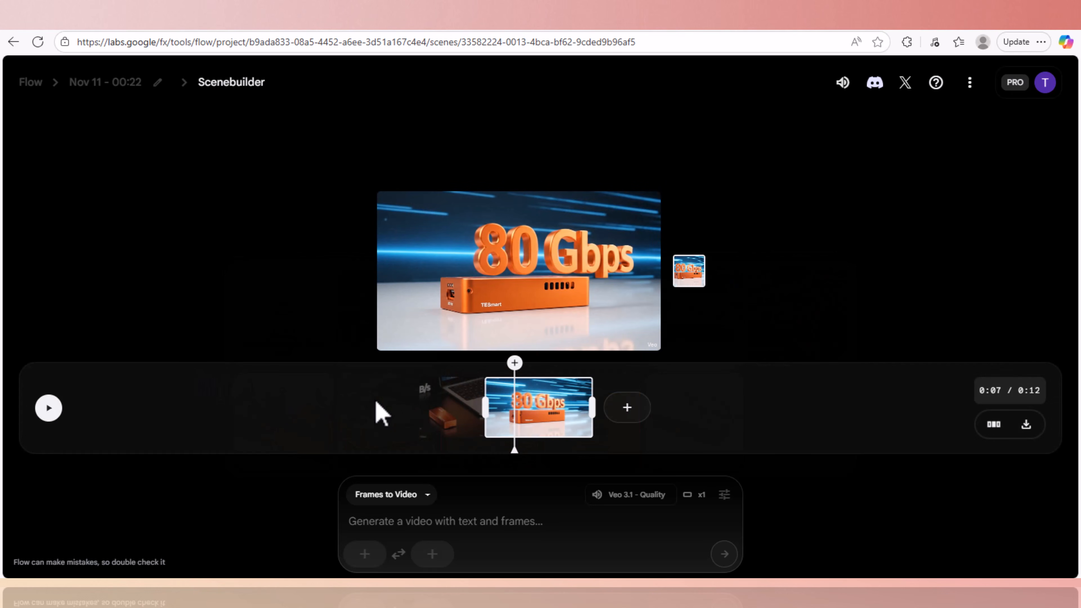
Step: Switch back and forth between the laptop clip and the 80 Gbps clip on the timeline to compare their frames
{"action": "left_click", "coordinate": [463, 410]}
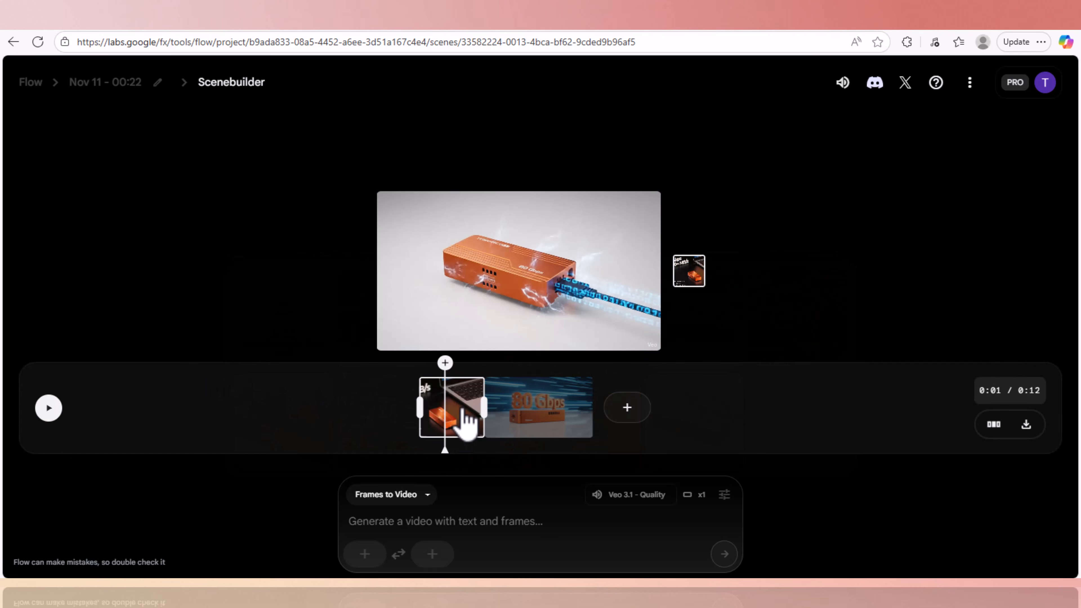
{"action": "left_click", "coordinate": [513, 406]}
{"action": "left_click", "coordinate": [461, 405]}
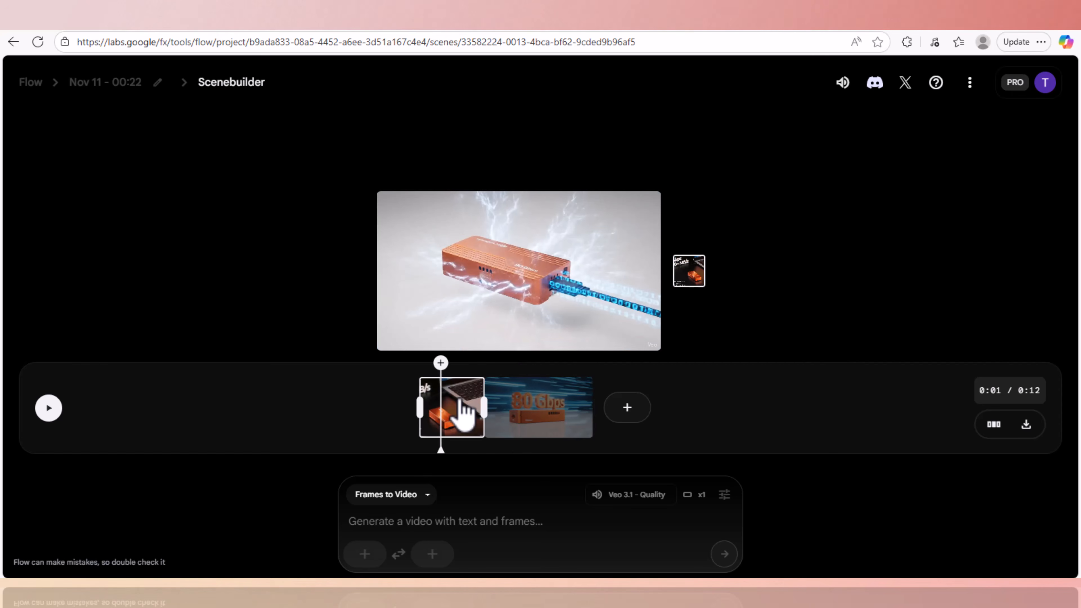
{"action": "left_click", "coordinate": [514, 398]}
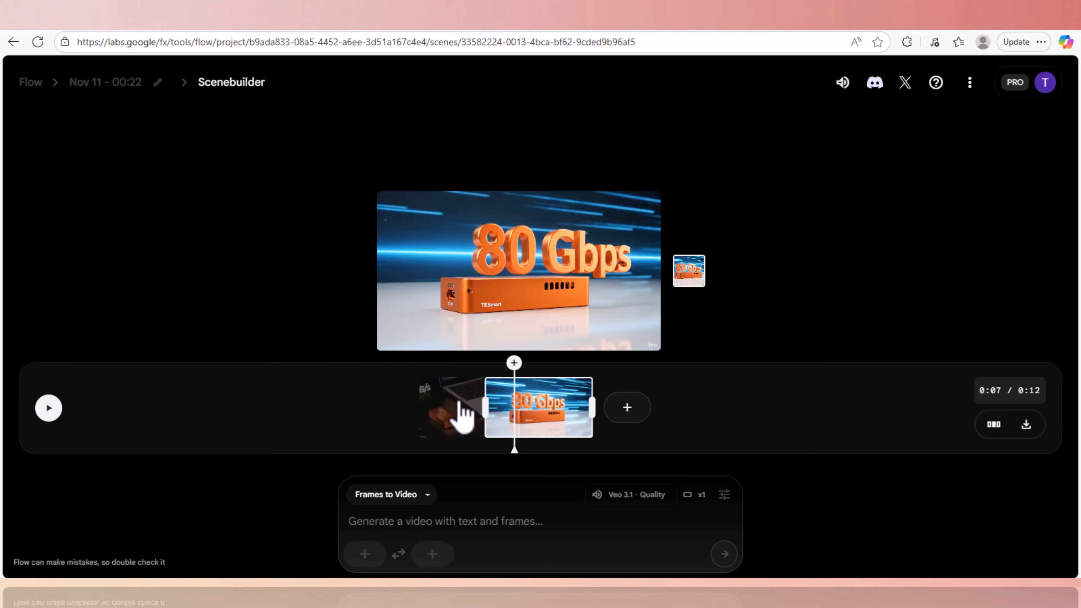
Step: Select the laptop clip in the scene and start an extend shot with the prompt "Extend this clip for the final closing shot"
{"action": "left_click", "coordinate": [461, 413]}
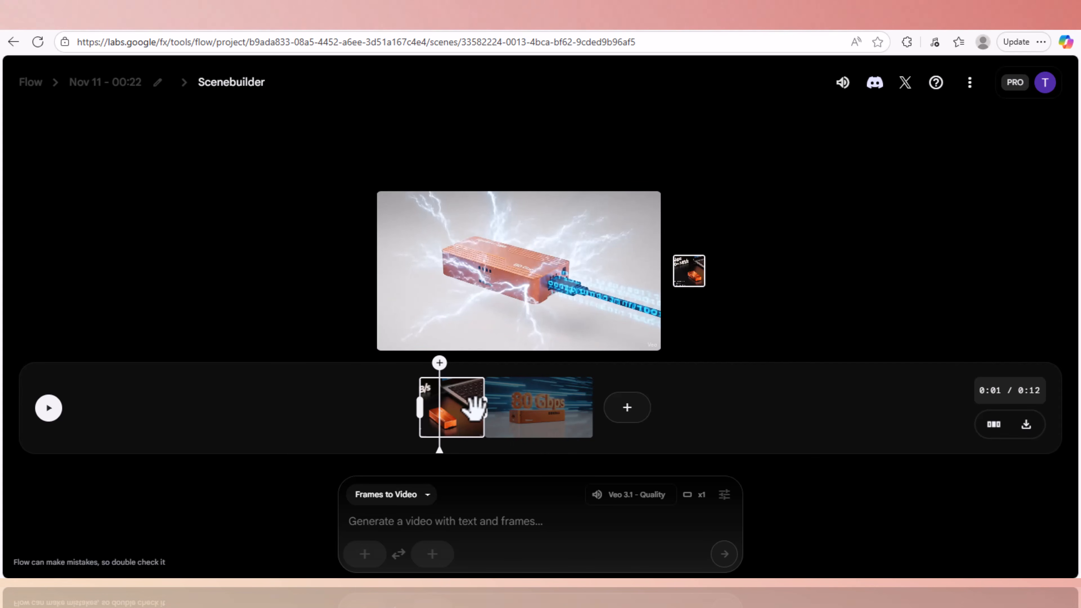
{"action": "left_click", "coordinate": [624, 415]}
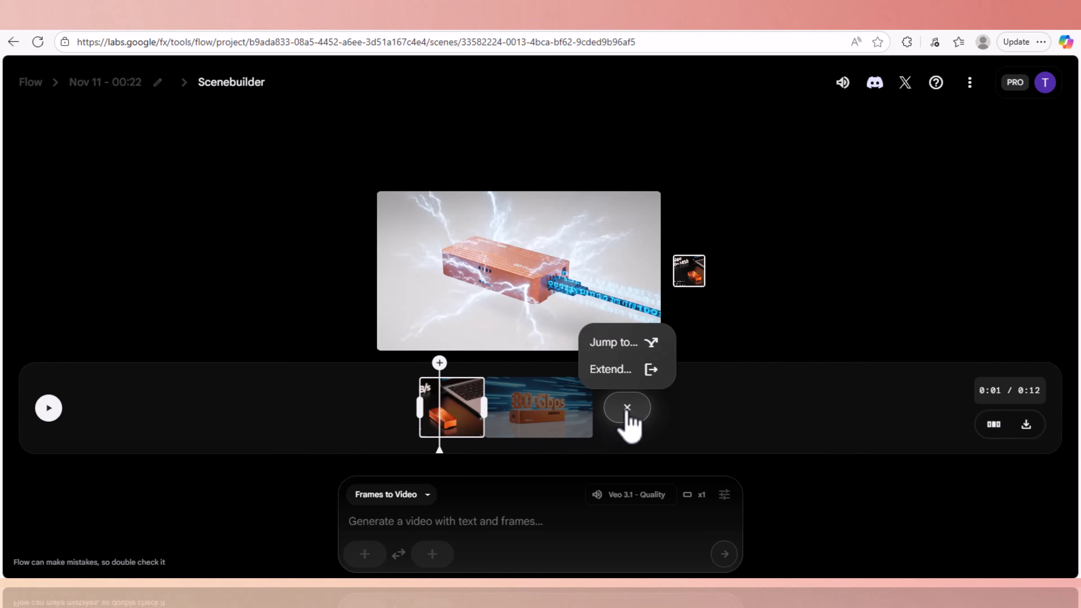
{"action": "left_click", "coordinate": [611, 369]}
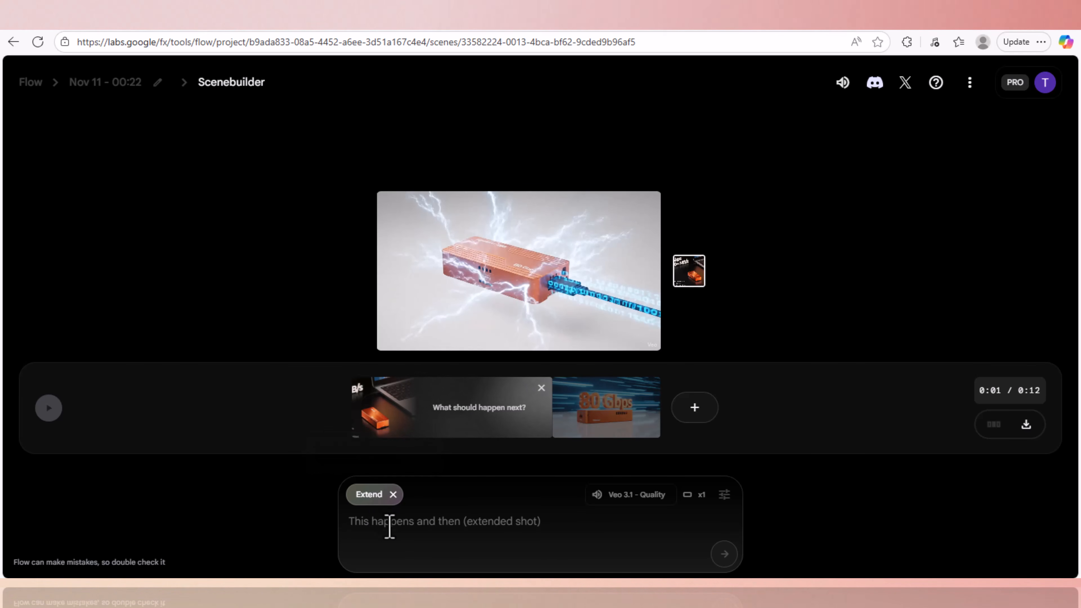
{"action": "type", "text": "E"}
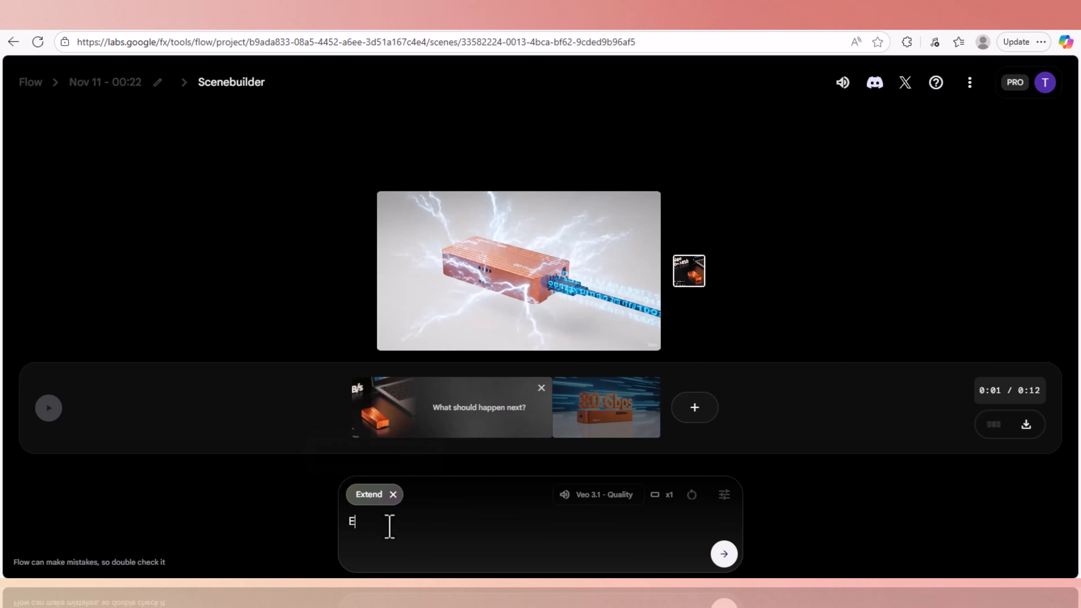
{"action": "type", "text": "xtend this clip for the final closing shot"}
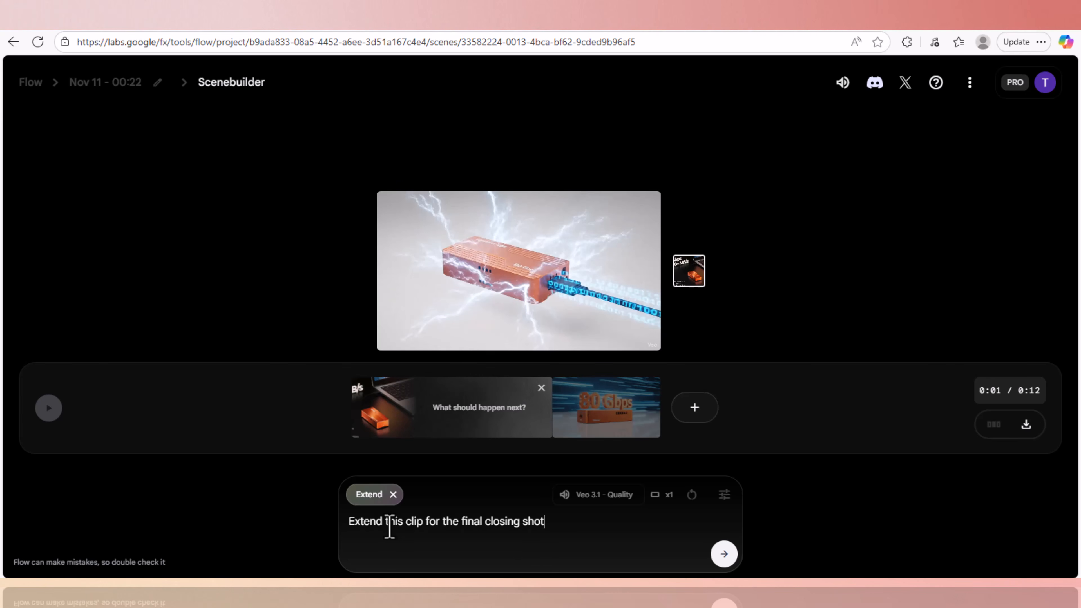
Step: Set the generation model to Veo 3.1 - Fast and generate the extended closing shot
{"action": "left_click", "coordinate": [621, 496]}
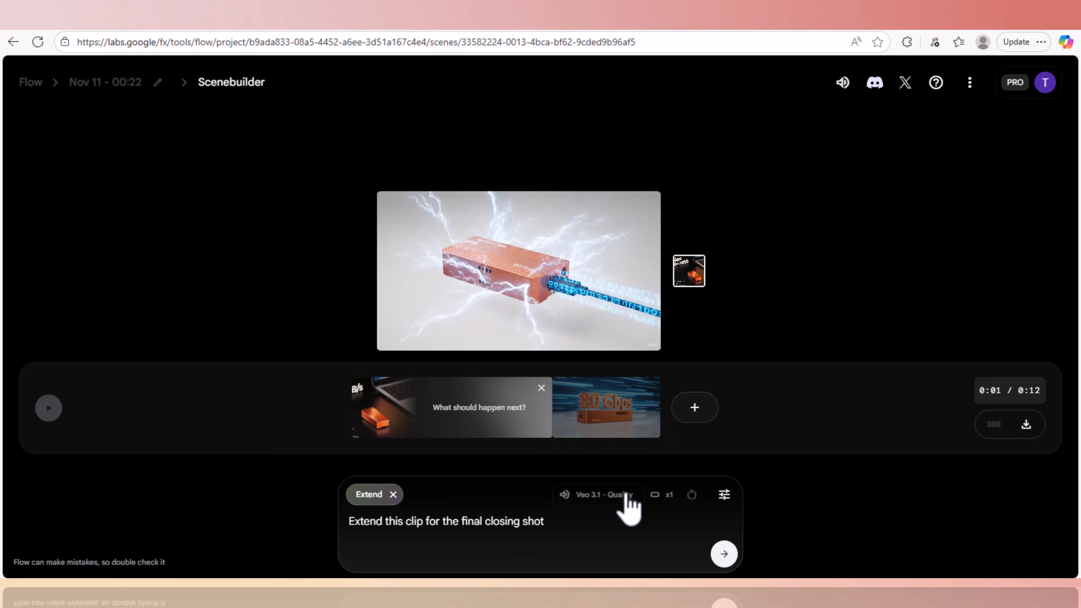
{"action": "left_click", "coordinate": [561, 375]}
{"action": "left_click", "coordinate": [561, 375]}
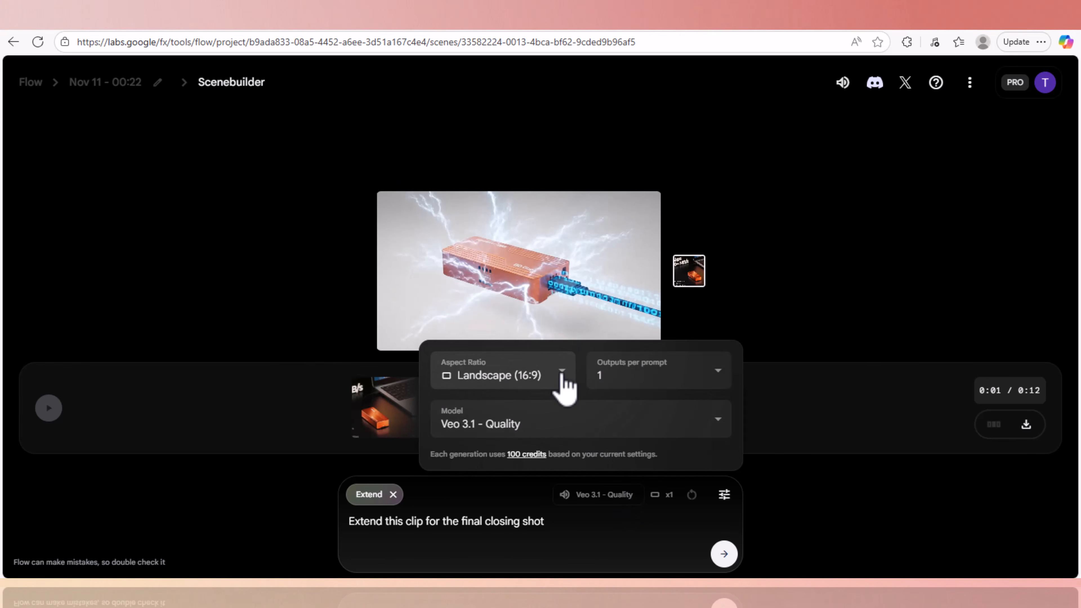
{"action": "left_click", "coordinate": [597, 420]}
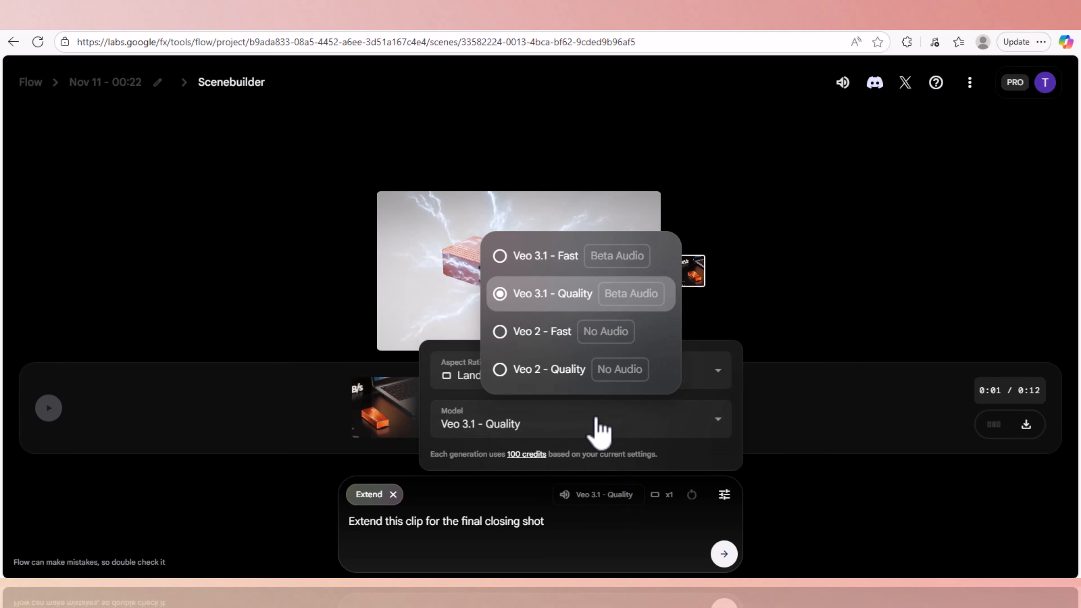
{"action": "left_click", "coordinate": [504, 256]}
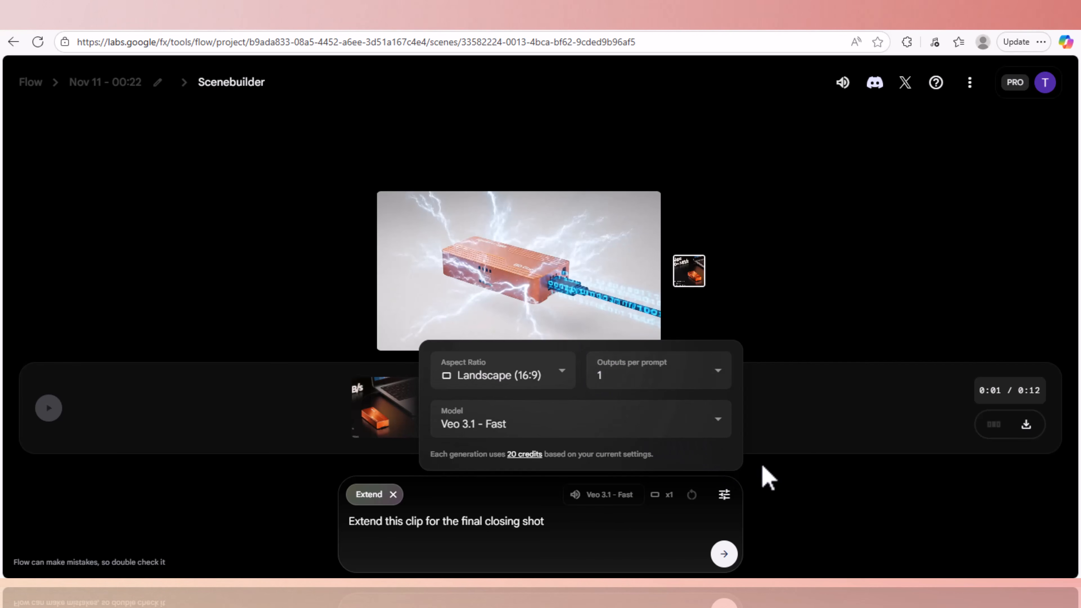
{"action": "left_click", "coordinate": [731, 496]}
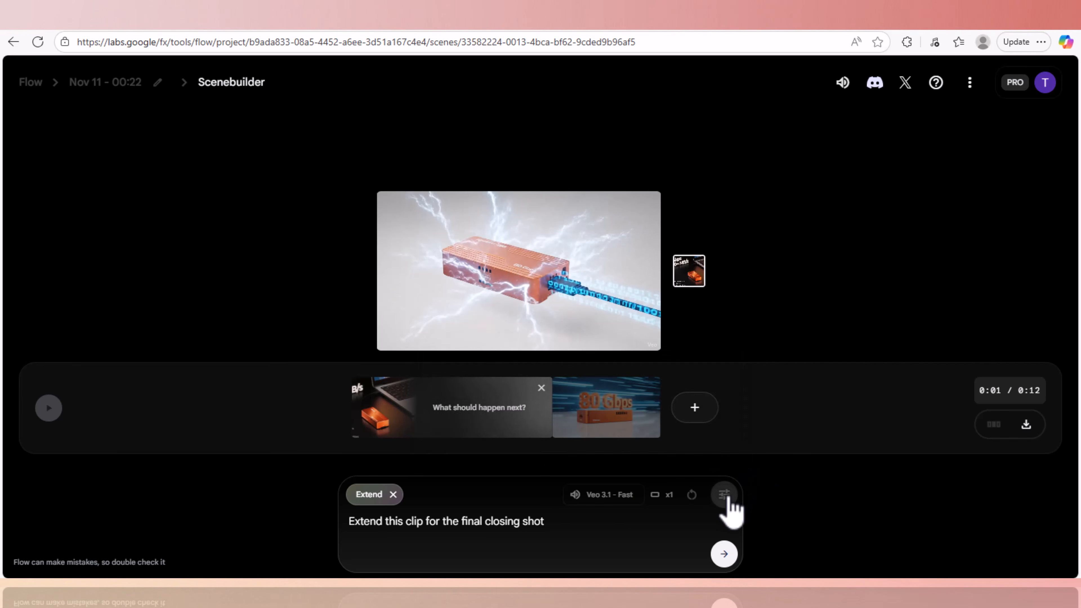
{"action": "left_click", "coordinate": [723, 553]}
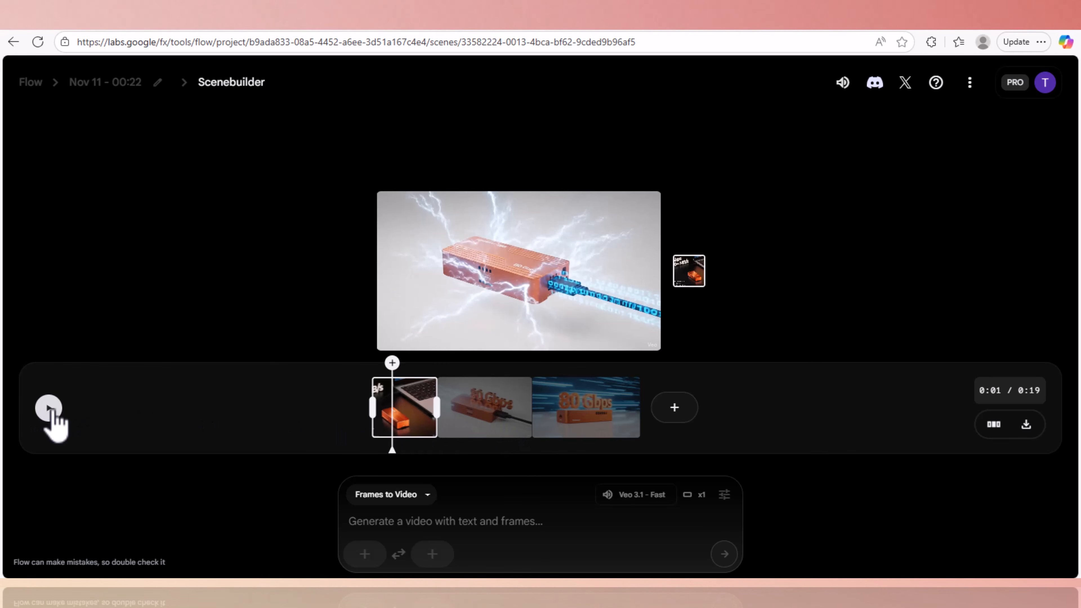
Step: Play the start of the three-clip scene, pause it, and inspect frames in the middle and last clips
{"action": "left_click", "coordinate": [49, 408]}
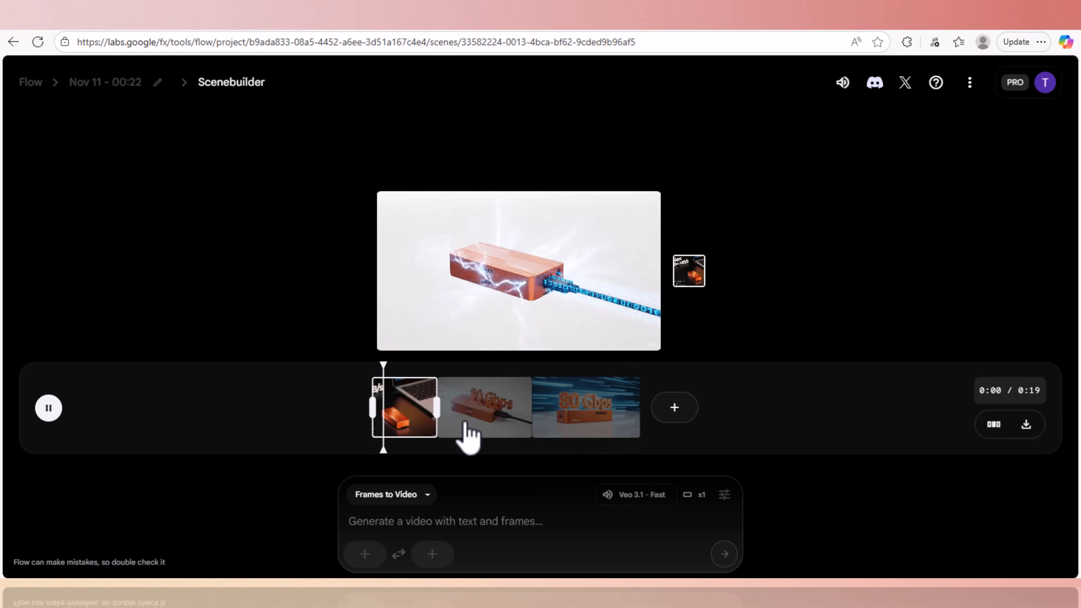
{"action": "key", "text": "space"}
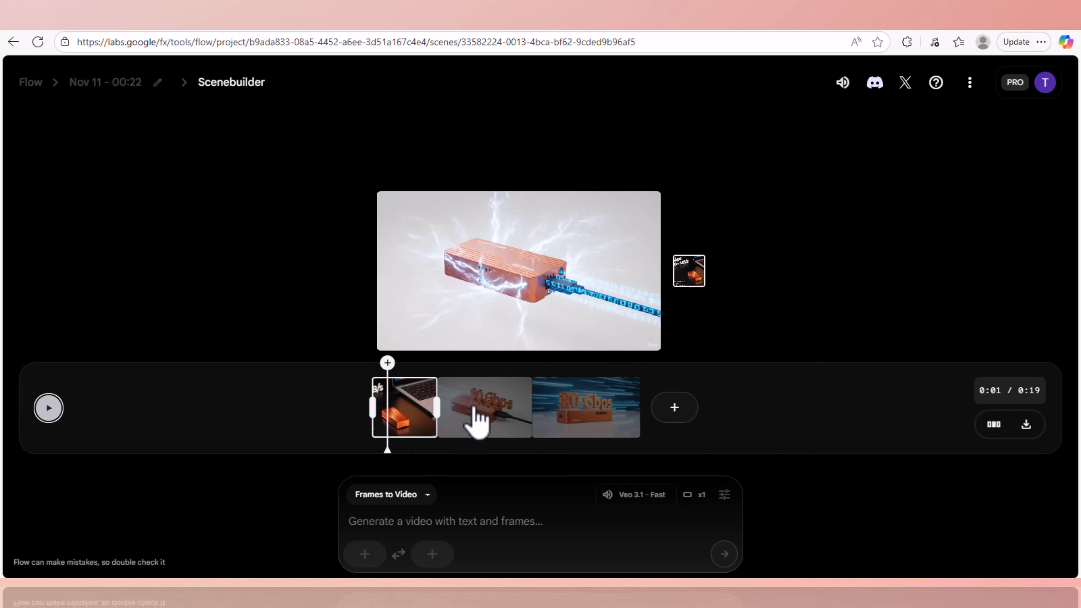
{"action": "left_click", "coordinate": [479, 419]}
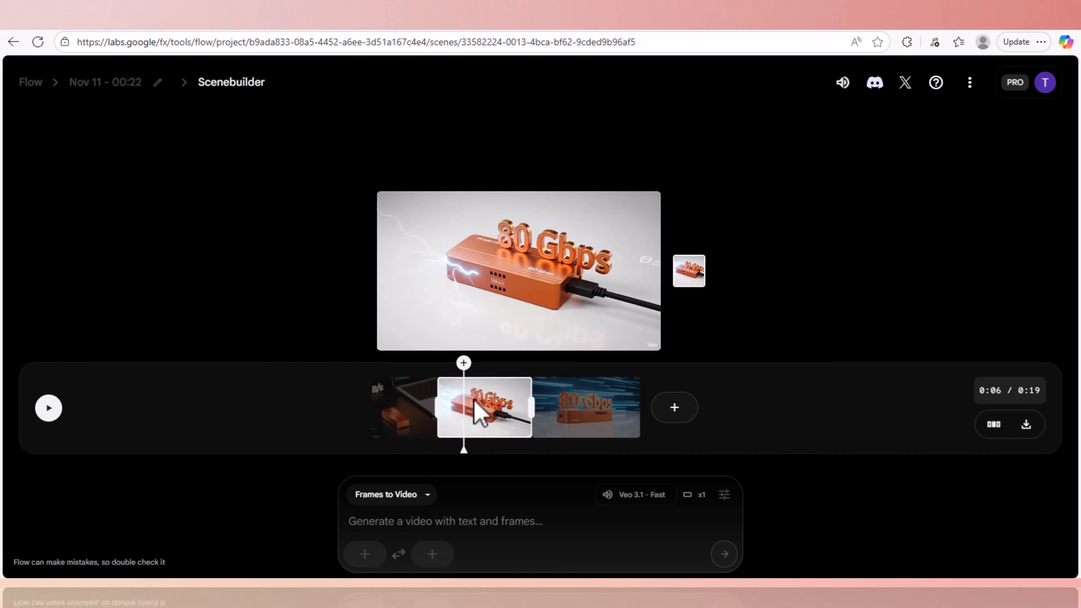
{"action": "left_click", "coordinate": [577, 404]}
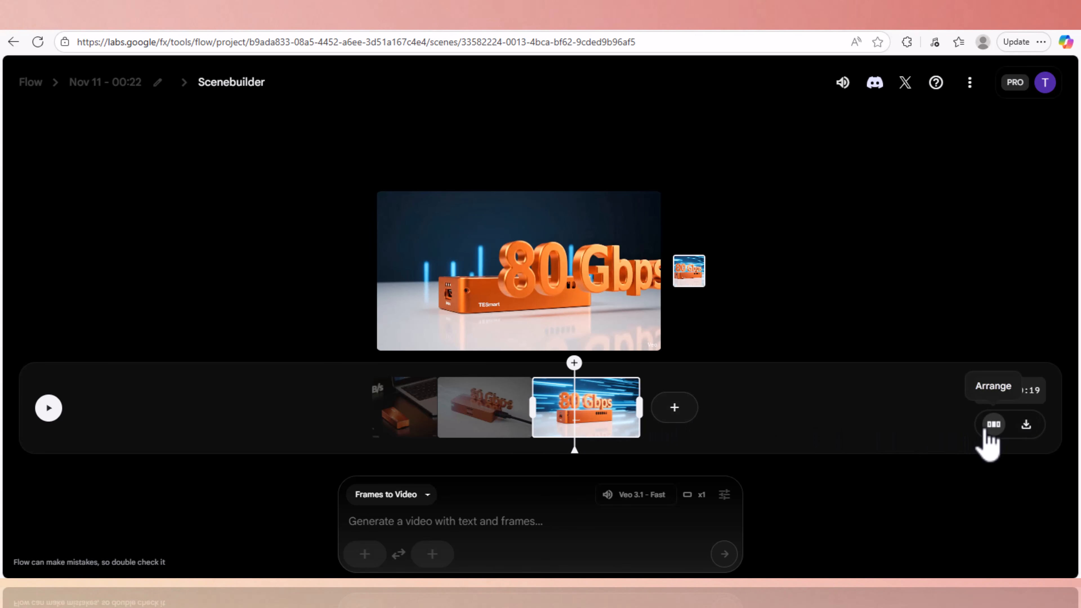
{"action": "left_click", "coordinate": [498, 419]}
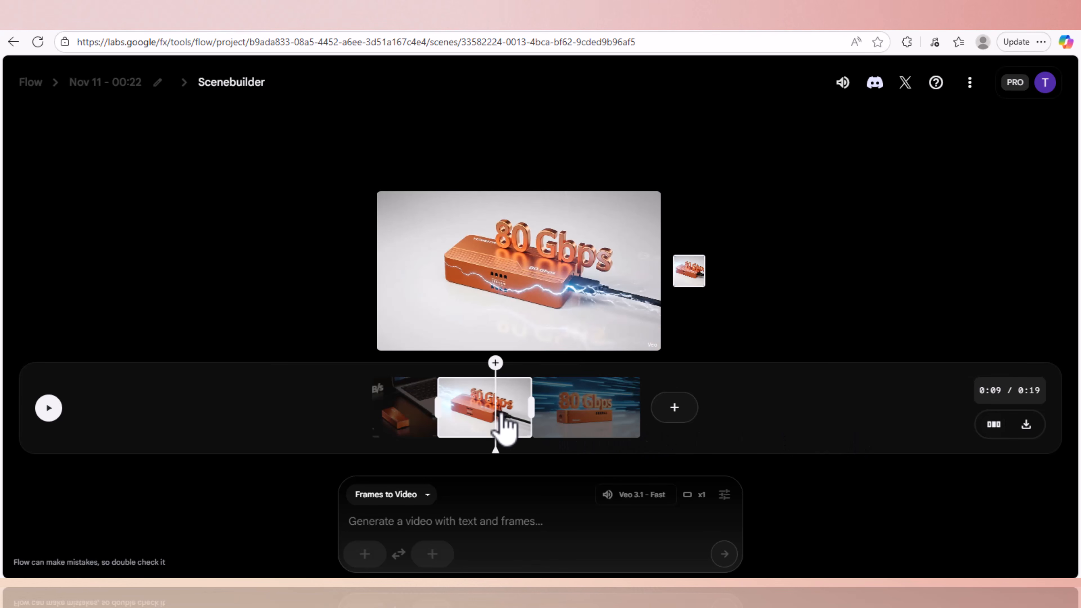
Step: Export the assembled scene as a video and select the last 80 Gbps clip while it exports
{"action": "left_click", "coordinate": [1026, 425]}
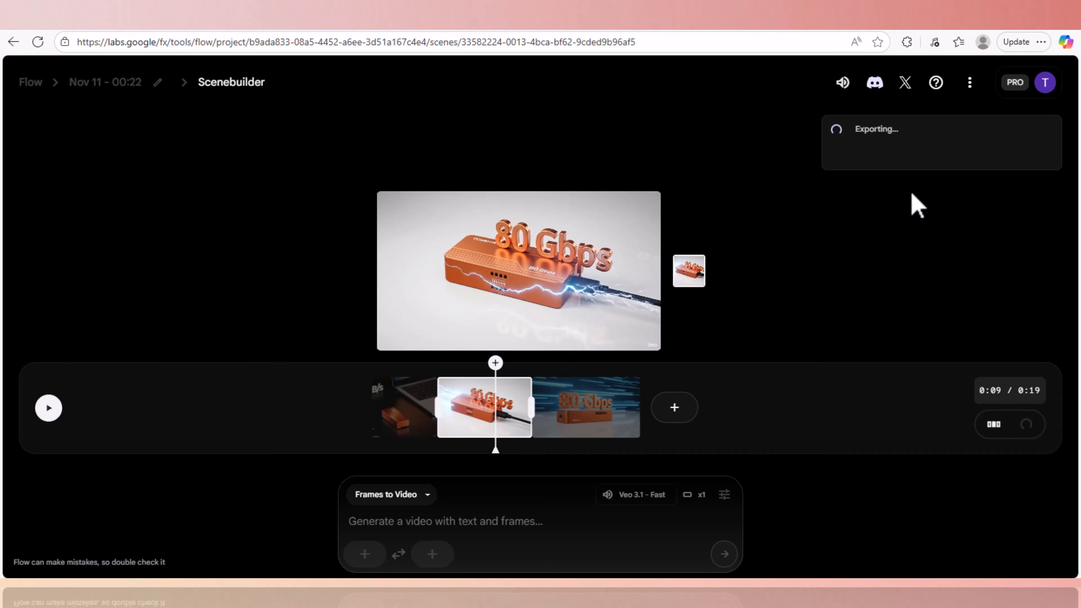
{"action": "left_click", "coordinate": [596, 425]}
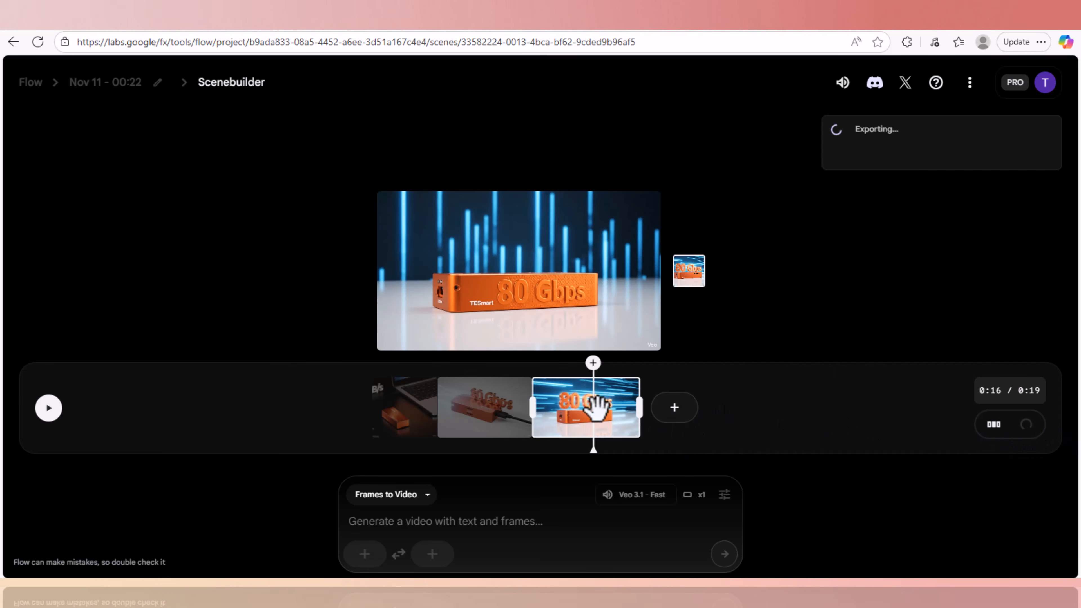
Step: Open the scene's clip arrangement, try picking up the middle and first clips, and finish arranging
{"action": "left_click", "coordinate": [991, 425]}
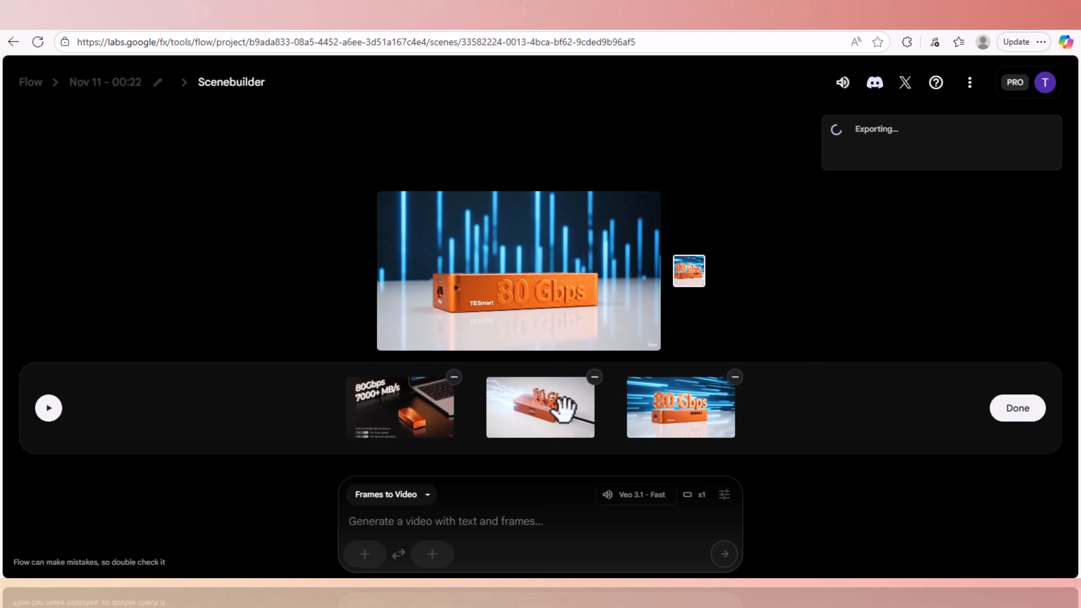
{"action": "mouse_move", "coordinate": [562, 405]}
{"action": "left_mouse_down"}
{"action": "mouse_move", "coordinate": [784, 416]}
{"action": "mouse_move", "coordinate": [553, 409]}
{"action": "left_mouse_up"}
{"action": "left_click_drag", "start_coordinate": [428, 411], "coordinate": [404, 411]}
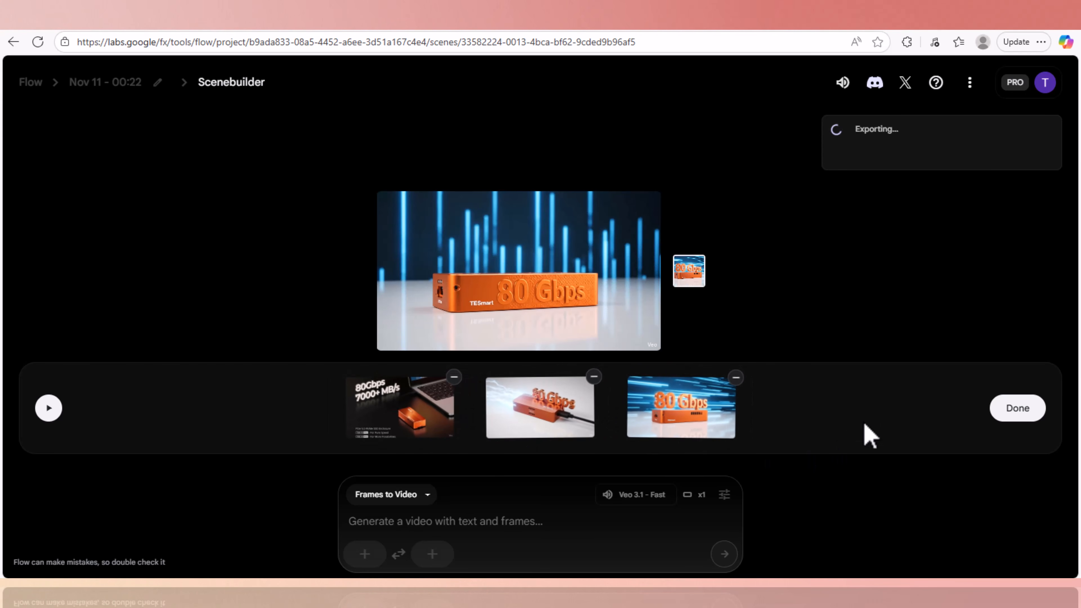
{"action": "left_click", "coordinate": [1026, 415]}
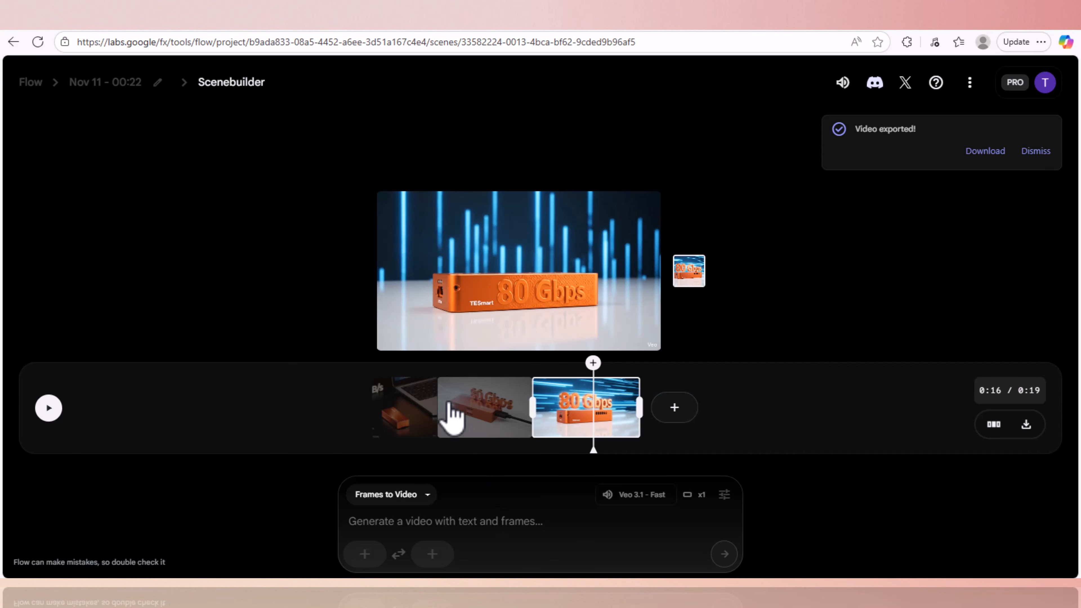
Step: Return to the Nov 11 - 00:22 project overview and dismiss the export notification
{"action": "left_click", "coordinate": [123, 85]}
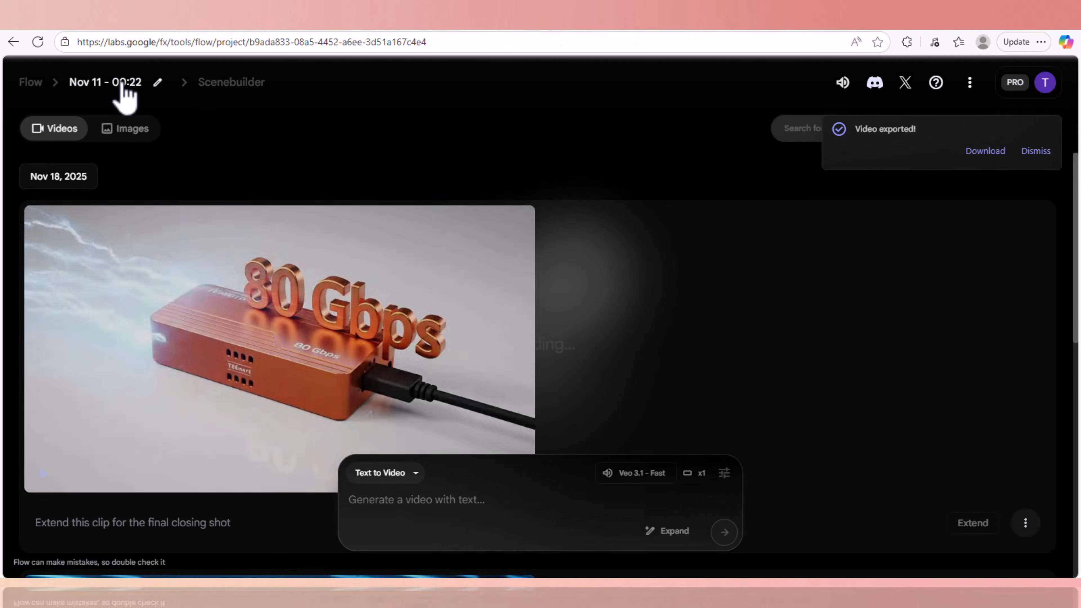
{"action": "left_click", "coordinate": [1036, 153]}
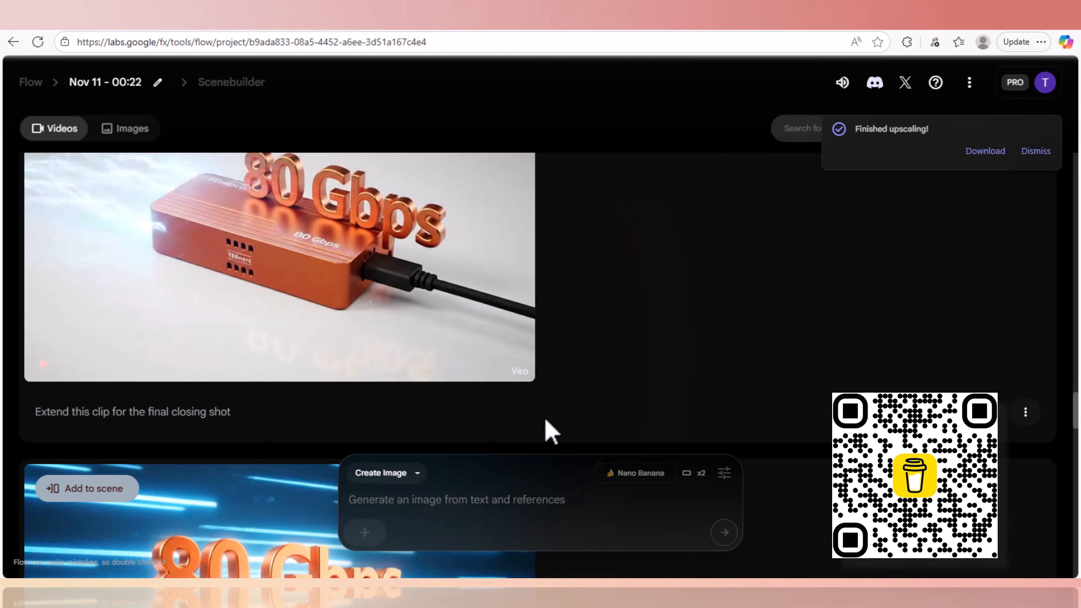
Step: In Create Image mode, add the neon Tesmart image as reference and generate with "Remove black cable in the back that's connected to the laptop"
{"action": "left_click", "coordinate": [417, 474]}
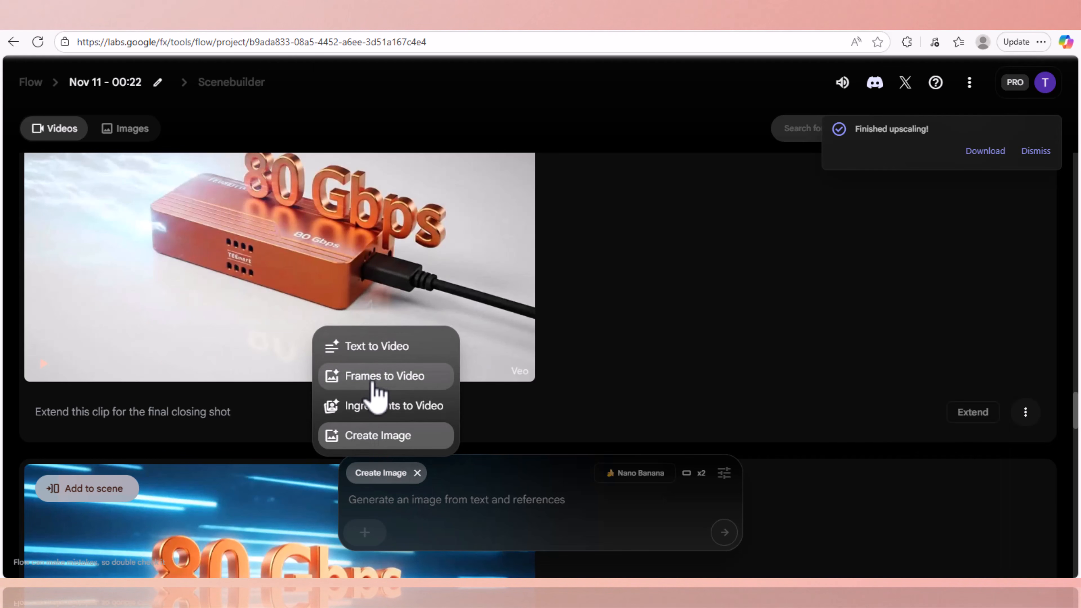
{"action": "left_click", "coordinate": [382, 436]}
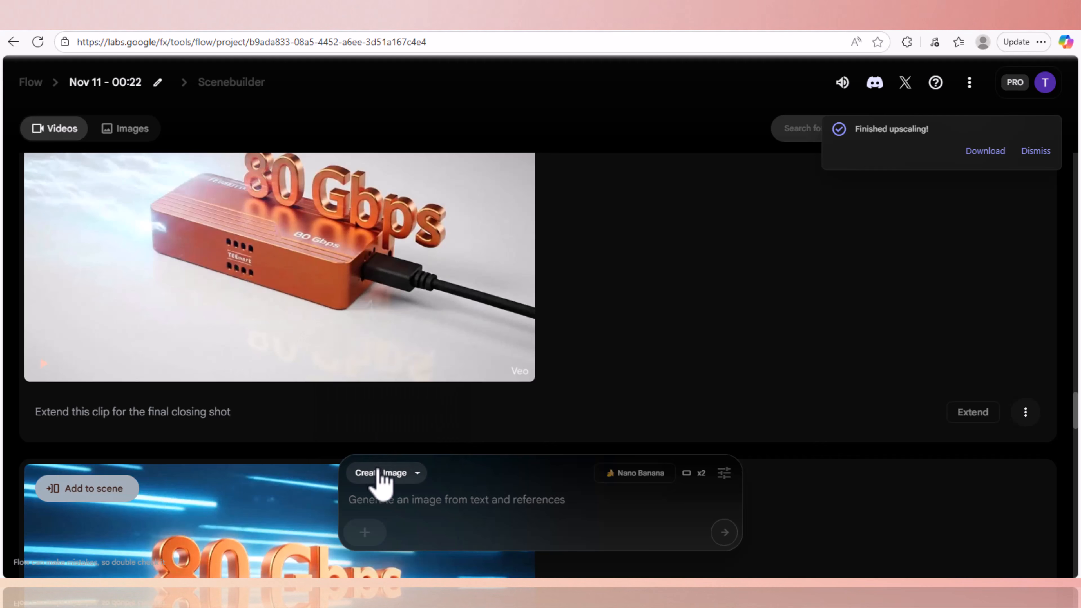
{"action": "left_click", "coordinate": [365, 533]}
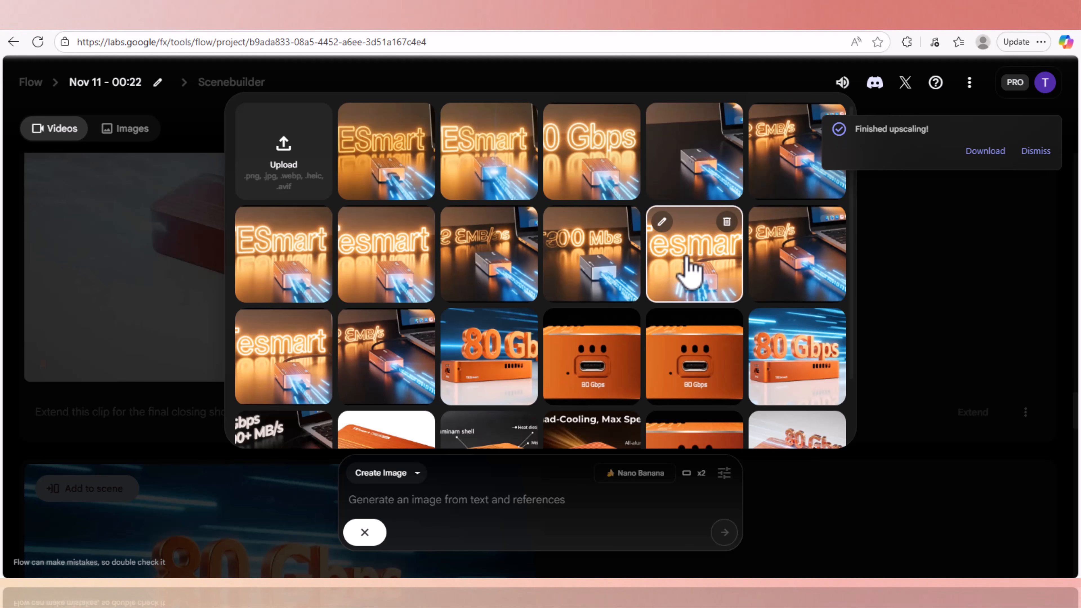
{"action": "left_click", "coordinate": [689, 268]}
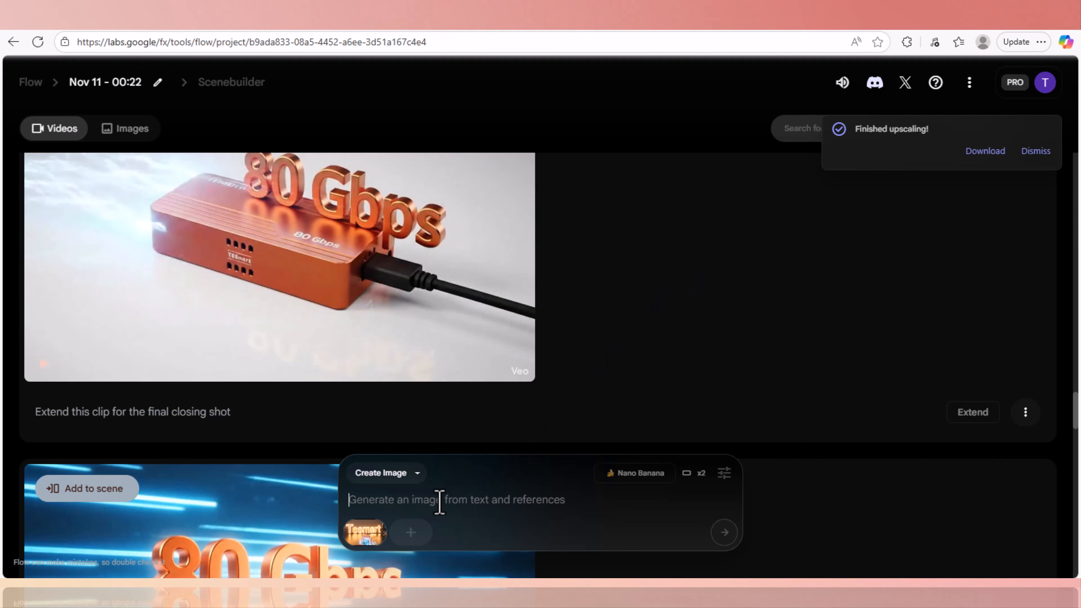
{"action": "type", "text": "Remove black cable in the back that's connected to the laptop"}
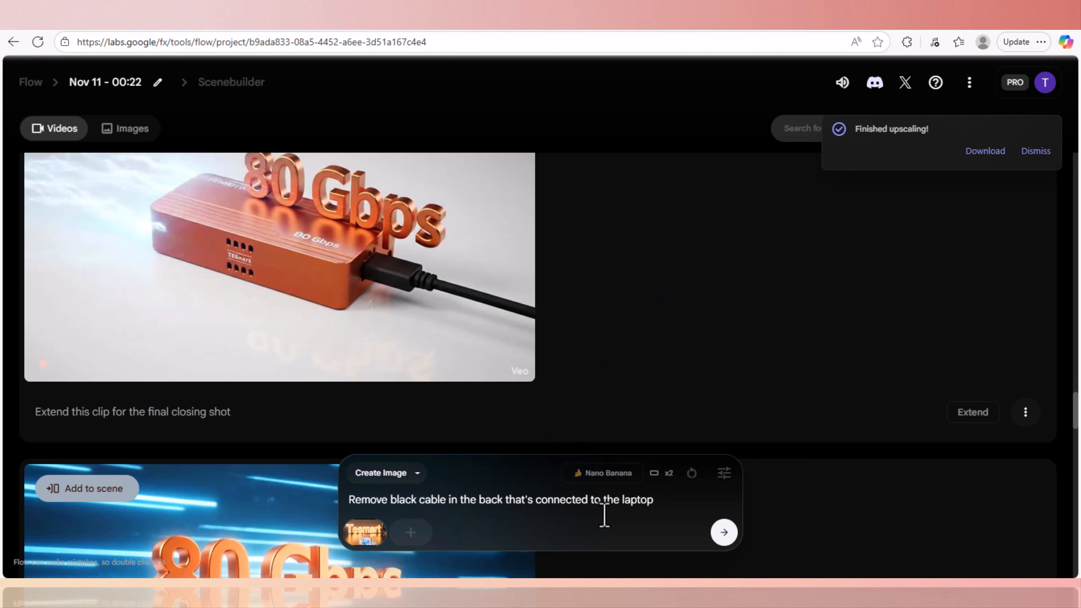
{"action": "left_click", "coordinate": [724, 533]}
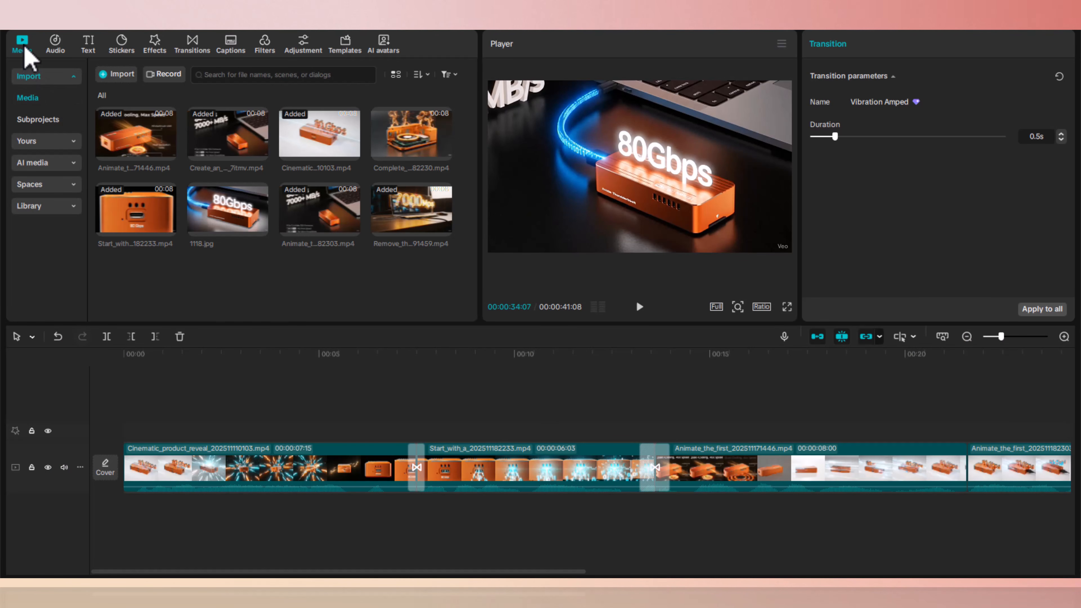
Step: Switch to the CapCut project, look at the importable media in the Downloads folder, and cancel the import
{"action": "left_click", "coordinate": [116, 74]}
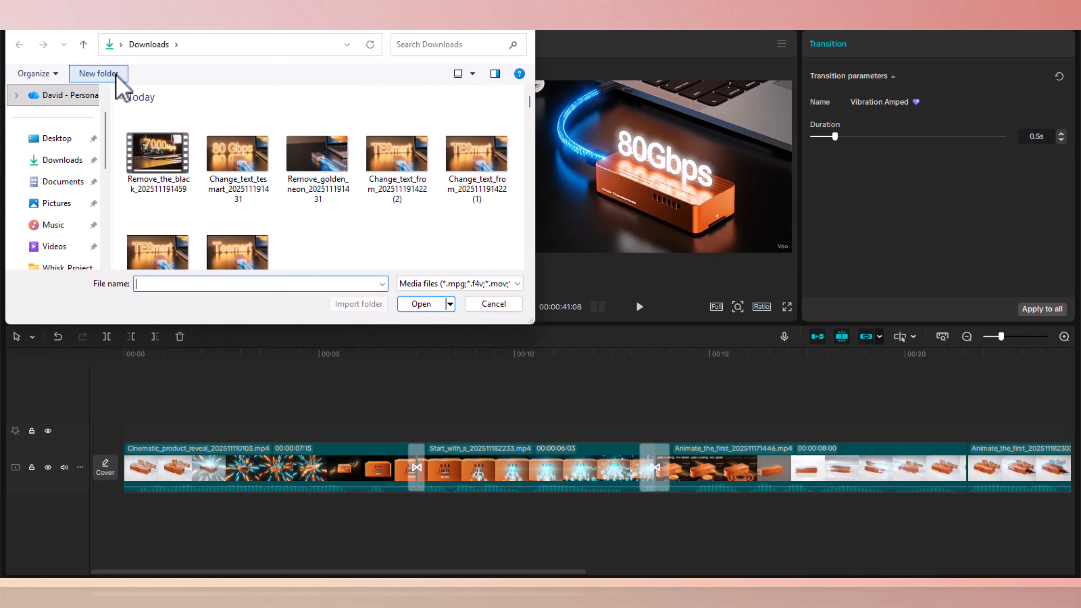
{"action": "left_click", "coordinate": [484, 306]}
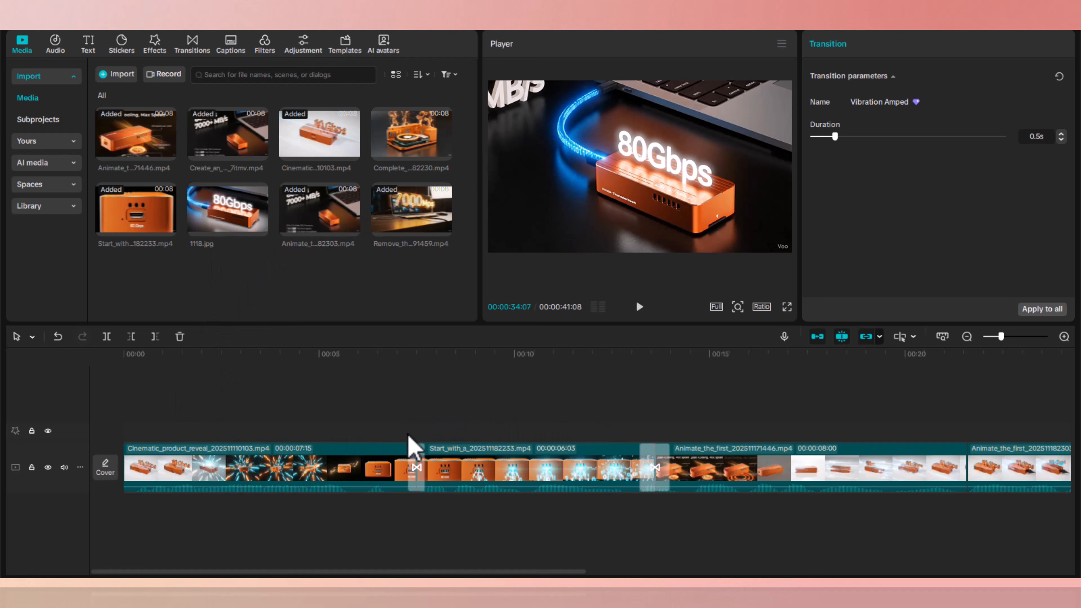
Step: Scrub through the timeline to review the transitions between the clips, and return the playhead to the start
{"action": "left_click", "coordinate": [419, 356]}
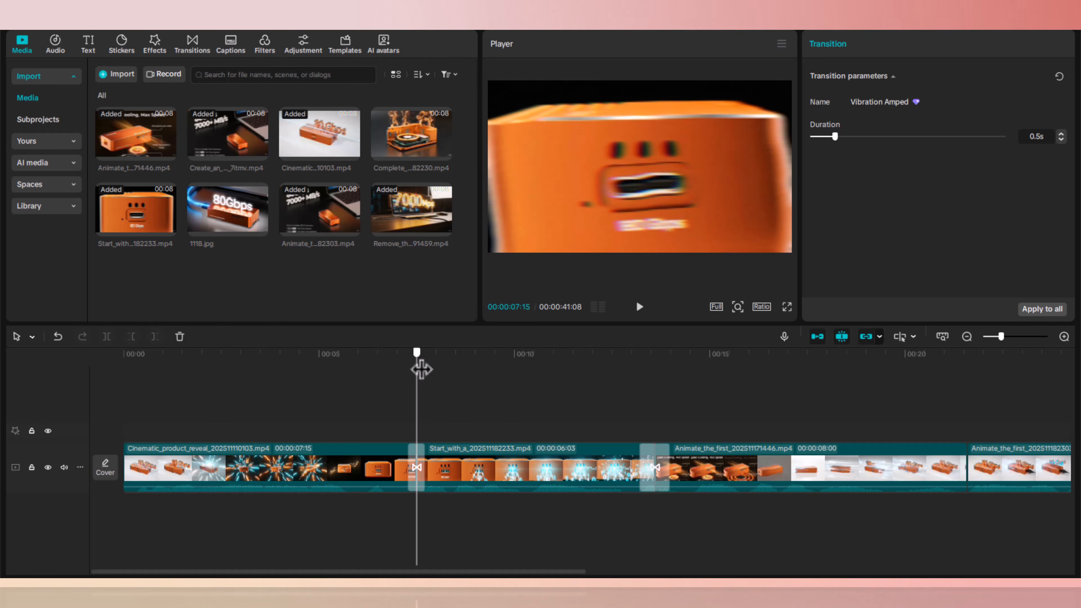
{"action": "left_click_drag", "start_coordinate": [421, 369], "coordinate": [656, 415]}
{"action": "left_click_drag", "start_coordinate": [567, 572], "coordinate": [860, 572]}
{"action": "left_click", "coordinate": [692, 369]}
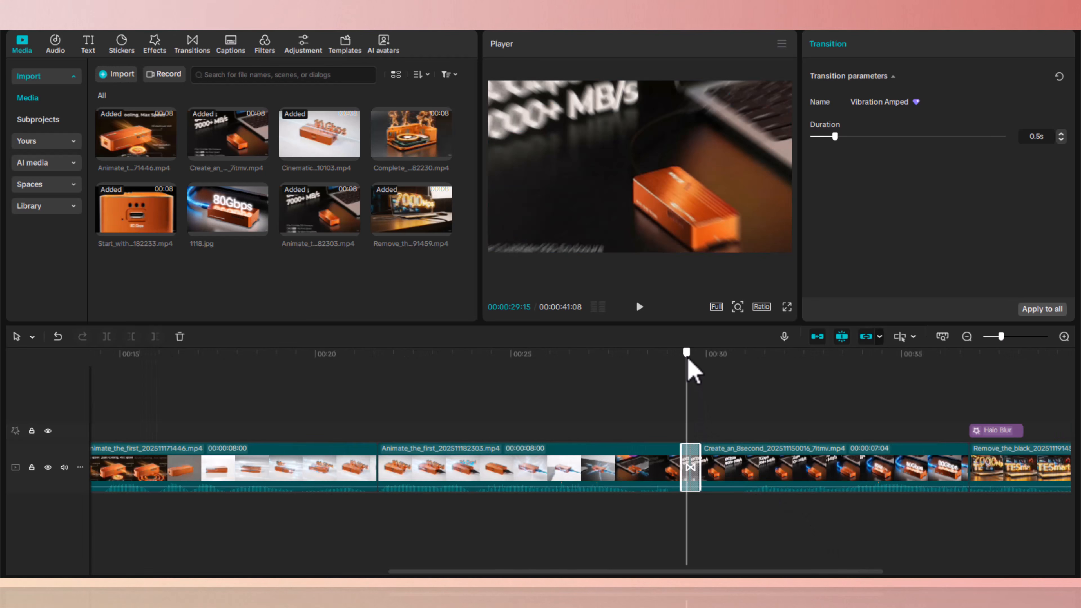
{"action": "left_click_drag", "start_coordinate": [690, 373], "coordinate": [45, 436]}
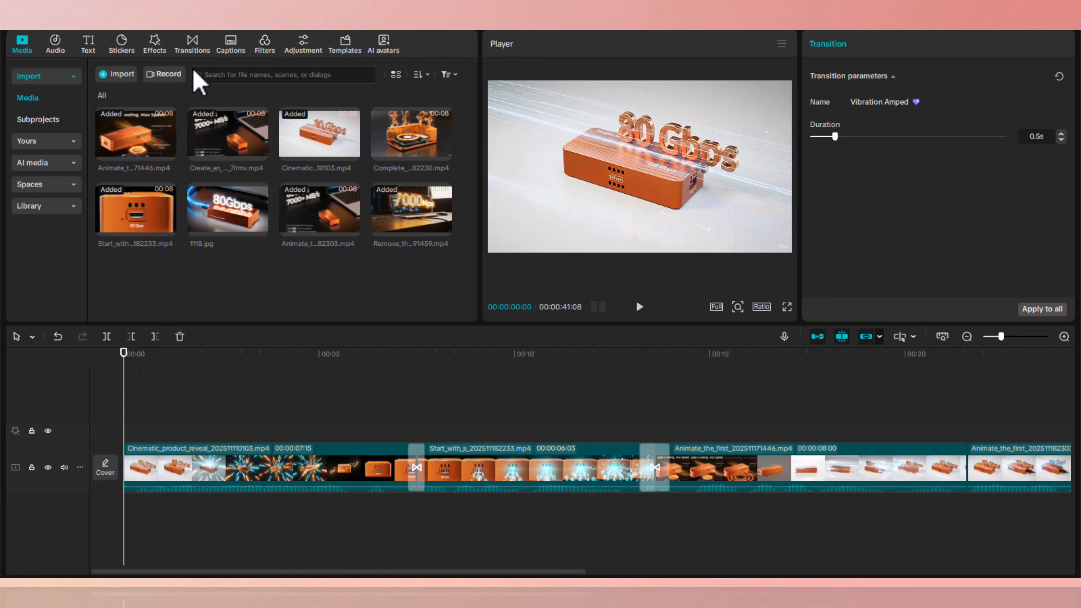
Step: Look through the available transitions, glitch video effects and filters, and return to the imported media
{"action": "left_click", "coordinate": [193, 46]}
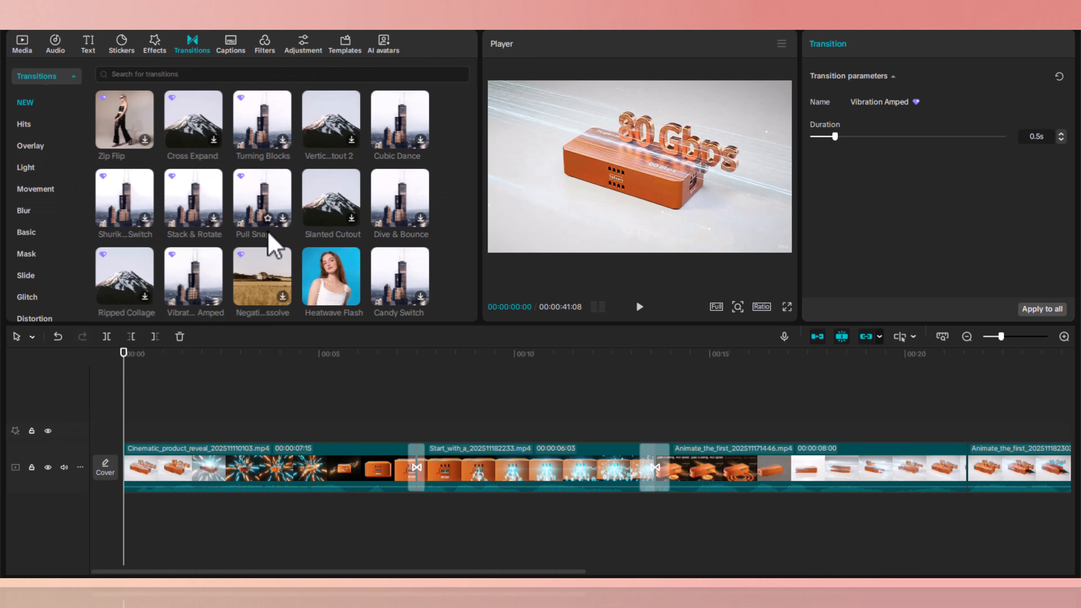
{"action": "left_click", "coordinate": [157, 48]}
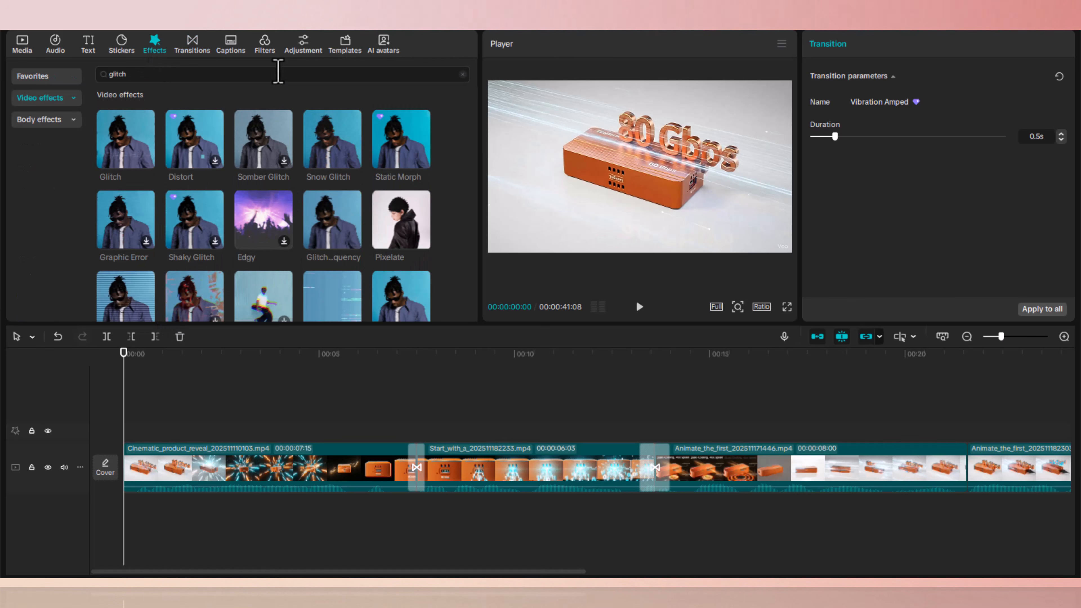
{"action": "left_click", "coordinate": [266, 49]}
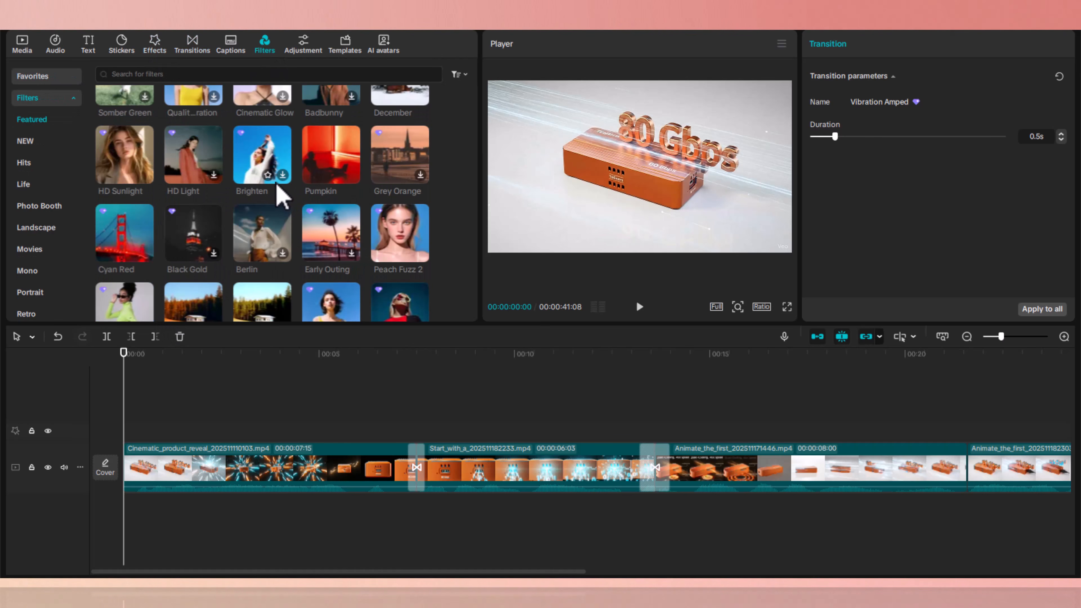
{"action": "left_click", "coordinate": [27, 47]}
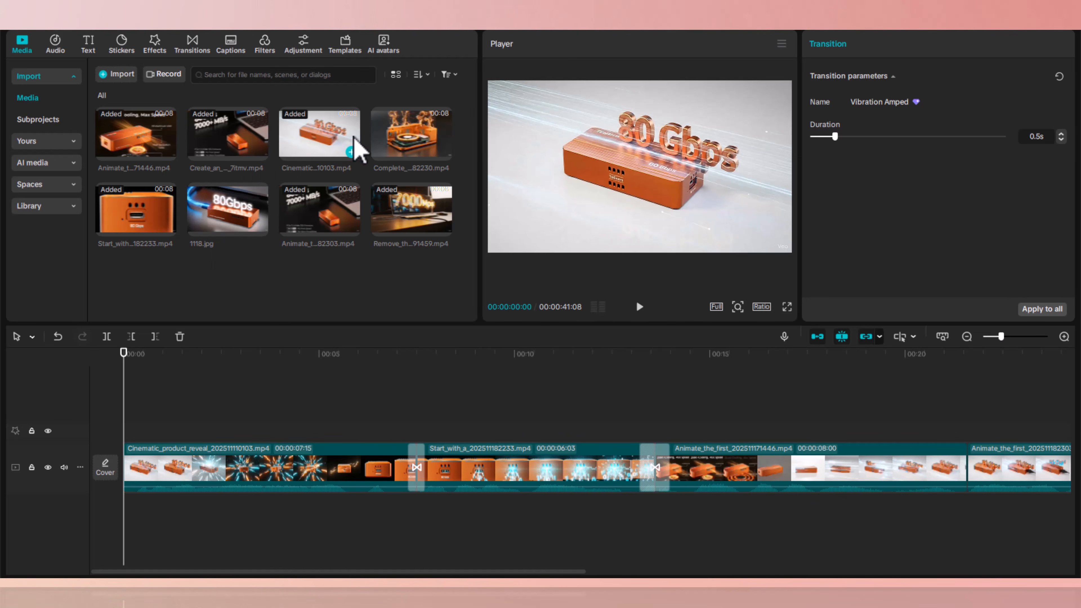
Step: Enable Auto adjust on the opening Cinematic_product_reveal clip, comparing the image at 00:00:04:26 with the adjustment on and off
{"action": "left_click", "coordinate": [367, 457]}
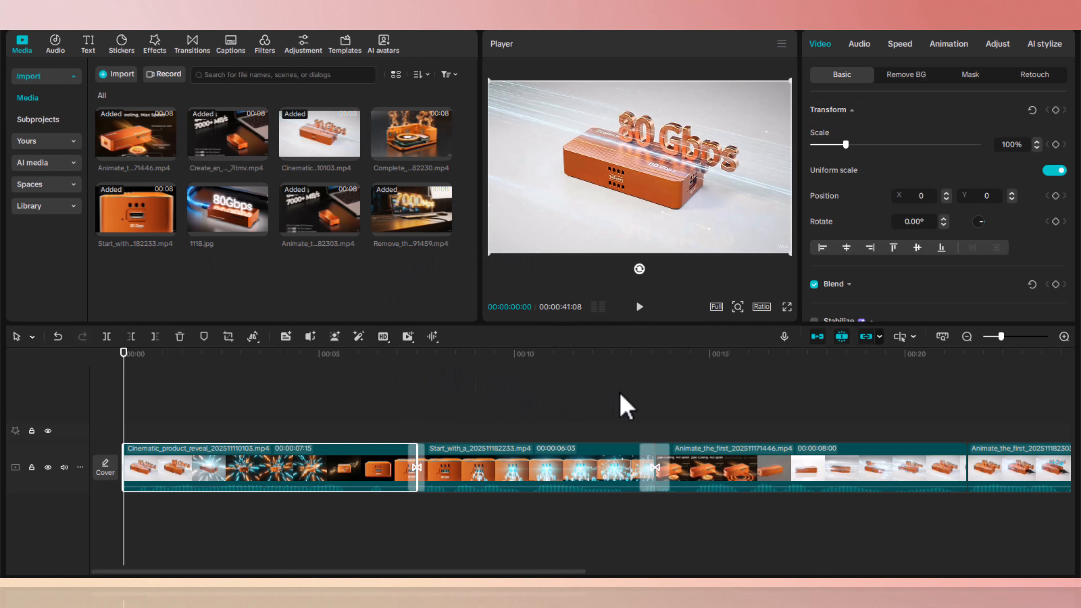
{"action": "left_click_drag", "start_coordinate": [359, 375], "coordinate": [314, 396]}
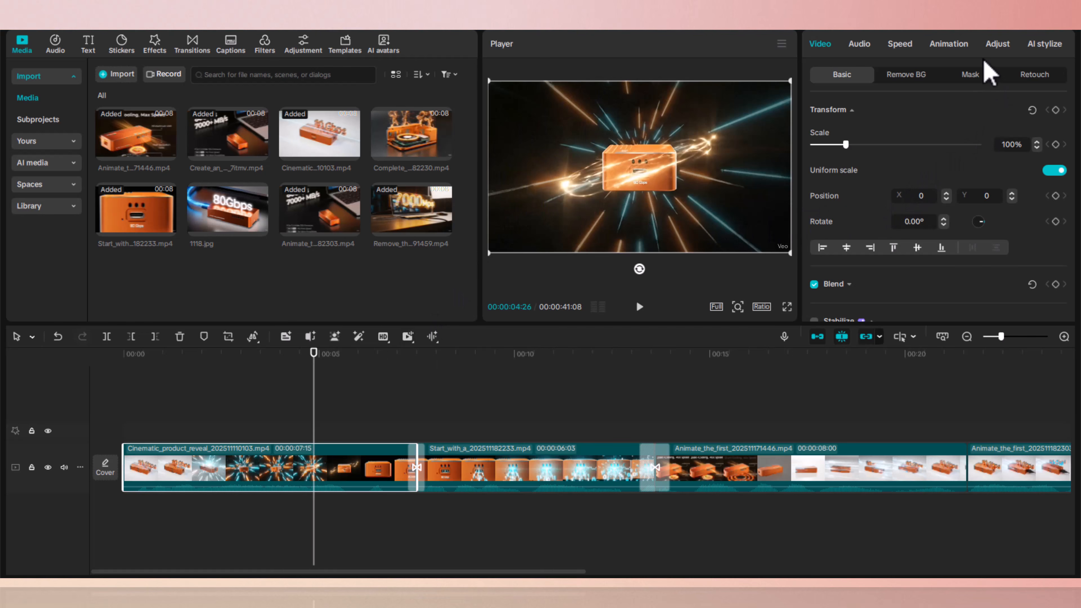
{"action": "left_click", "coordinate": [983, 50]}
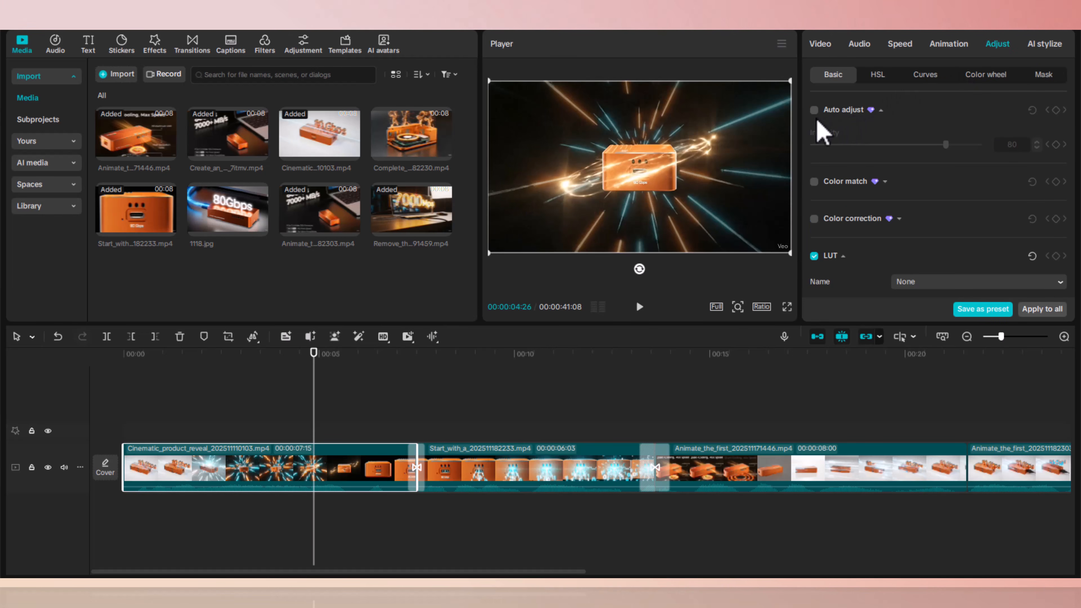
{"action": "left_click", "coordinate": [814, 109]}
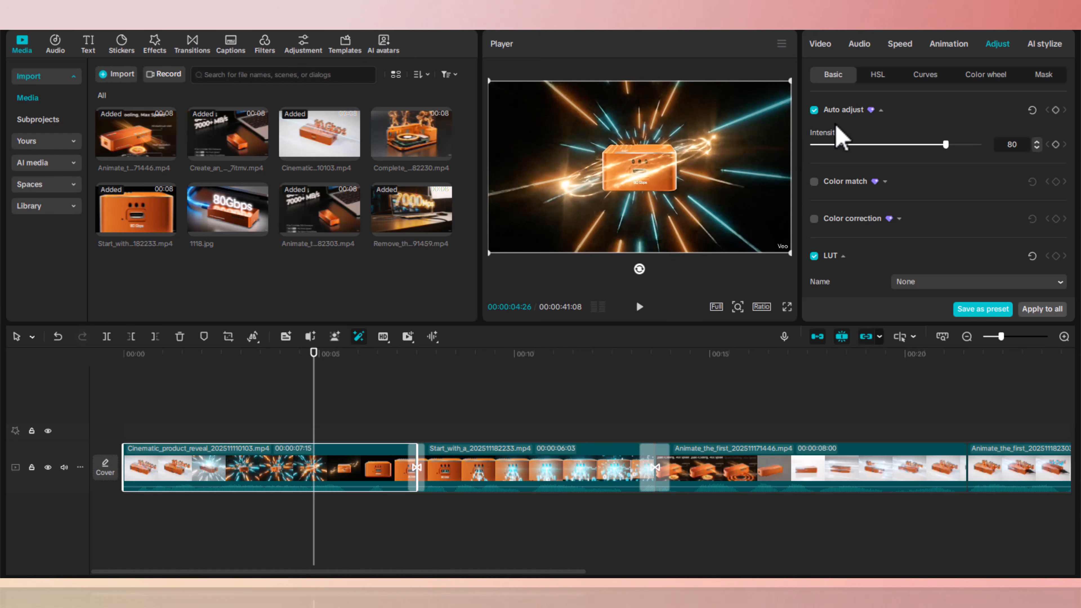
{"action": "left_click", "coordinate": [814, 110]}
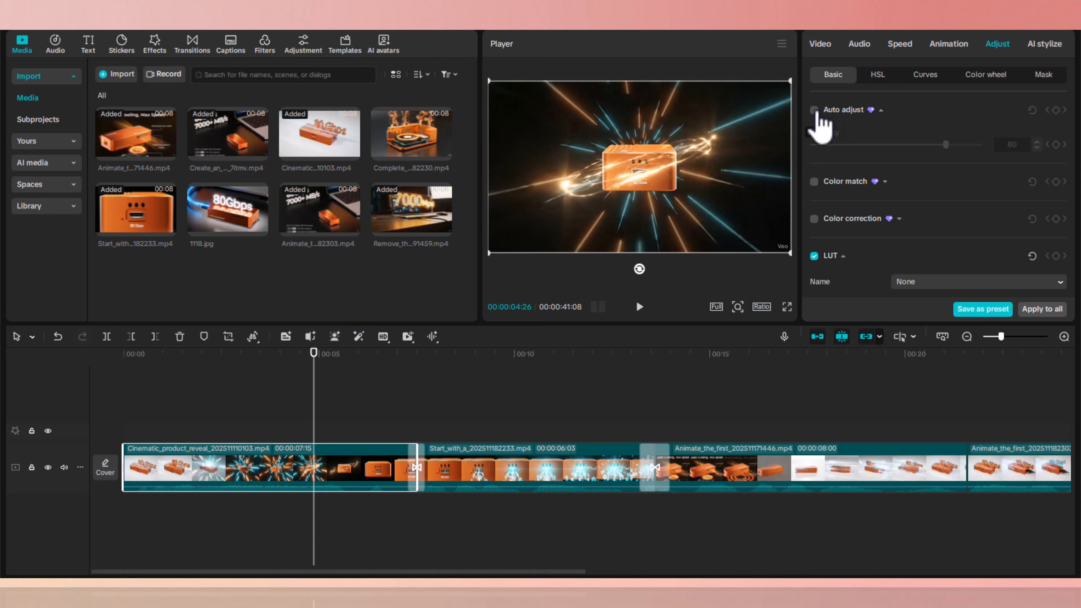
{"action": "left_click", "coordinate": [814, 109]}
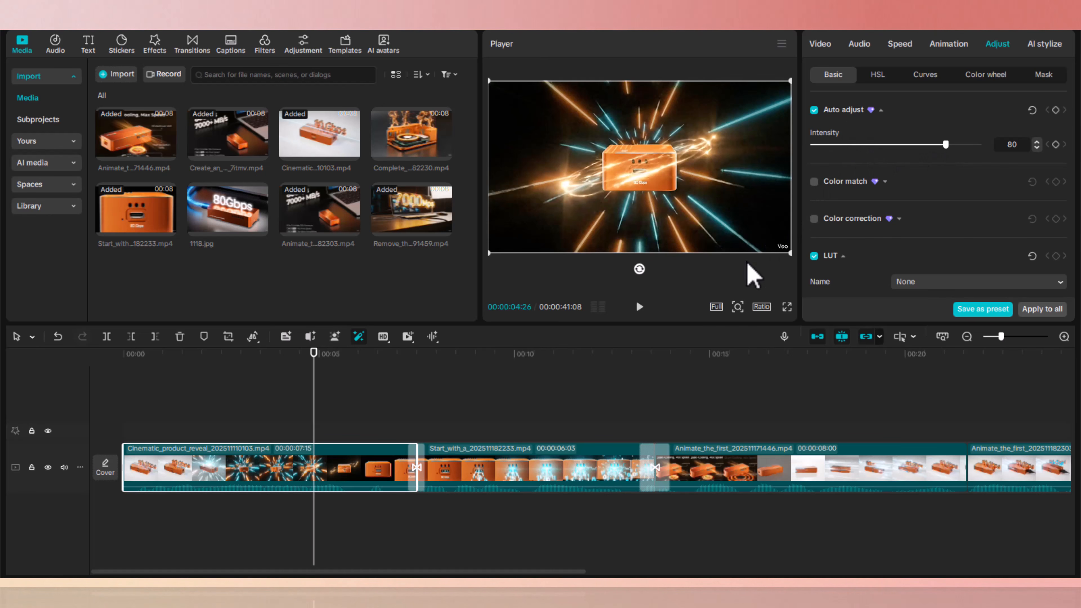
Step: Enable Auto adjust on the second clip, Start_with_a, with the preview at 00:00:09:08, and deselect the clip
{"action": "left_click_drag", "start_coordinate": [514, 366], "coordinate": [486, 416]}
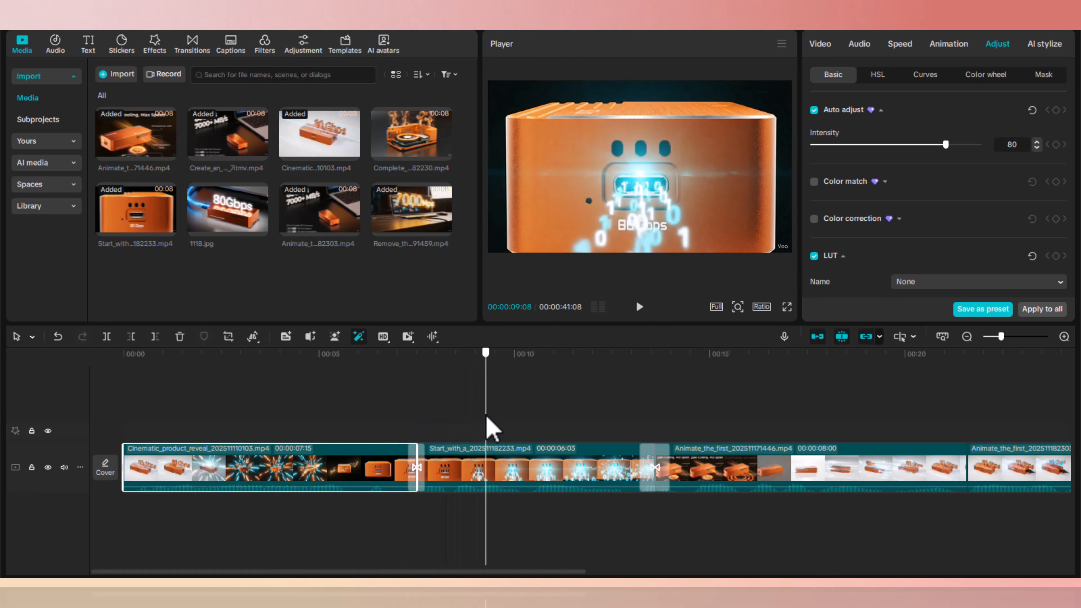
{"action": "left_click", "coordinate": [532, 482]}
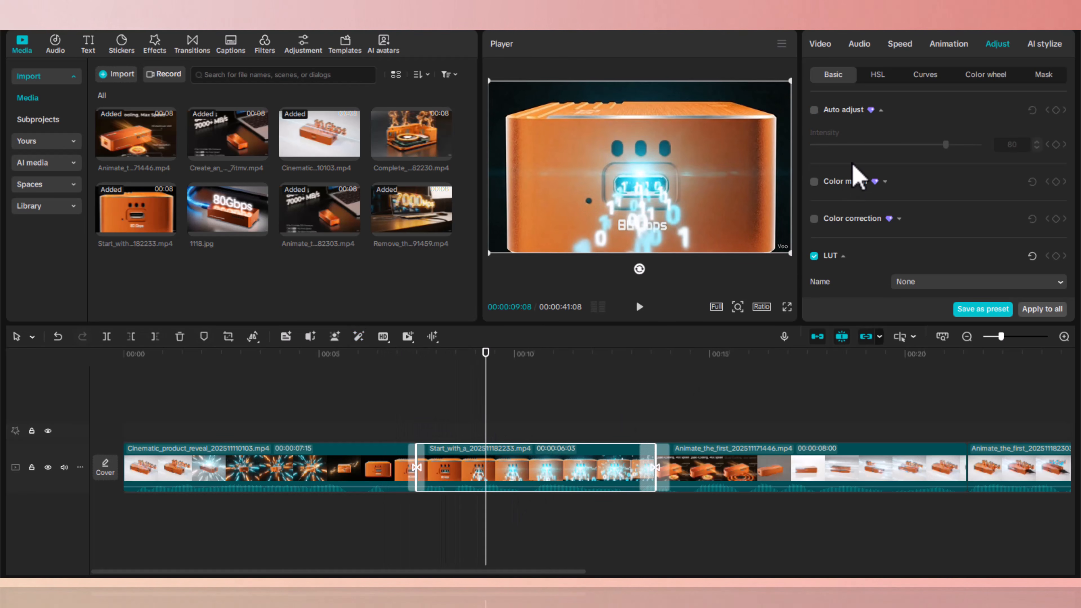
{"action": "left_click", "coordinate": [814, 110]}
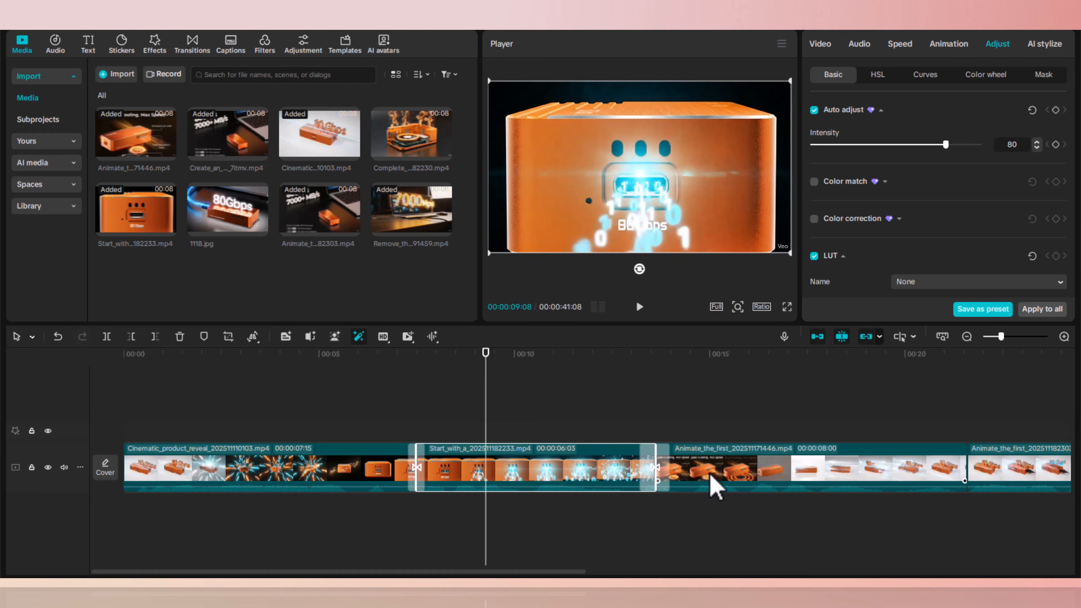
{"action": "left_click", "coordinate": [662, 386]}
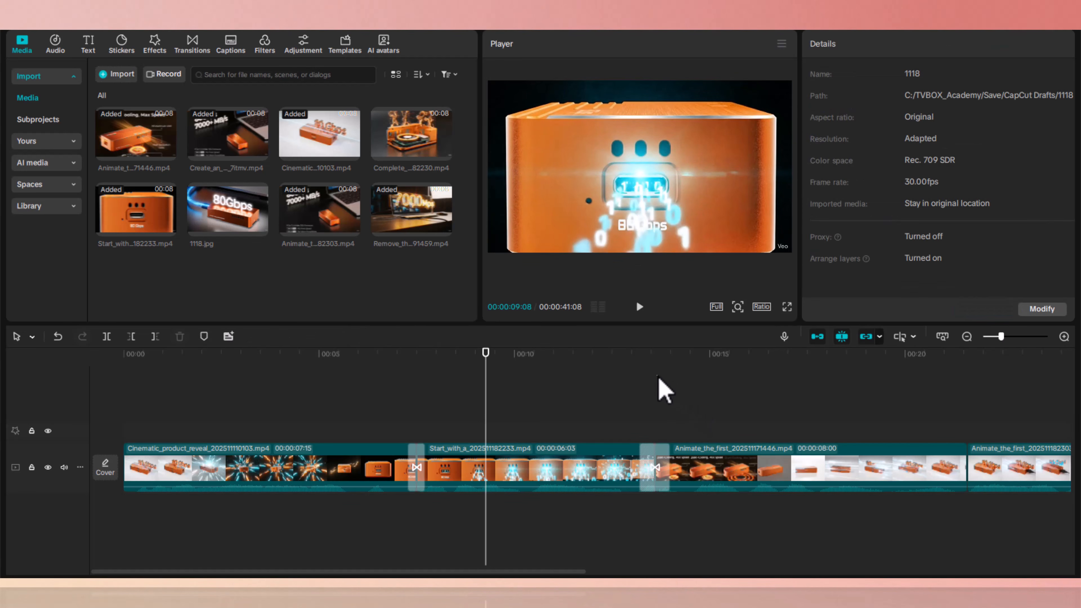
Step: Enable Auto adjust on the final Remove_the_black clip at the end of the timeline
{"action": "left_click_drag", "start_coordinate": [659, 447], "coordinate": [817, 528]}
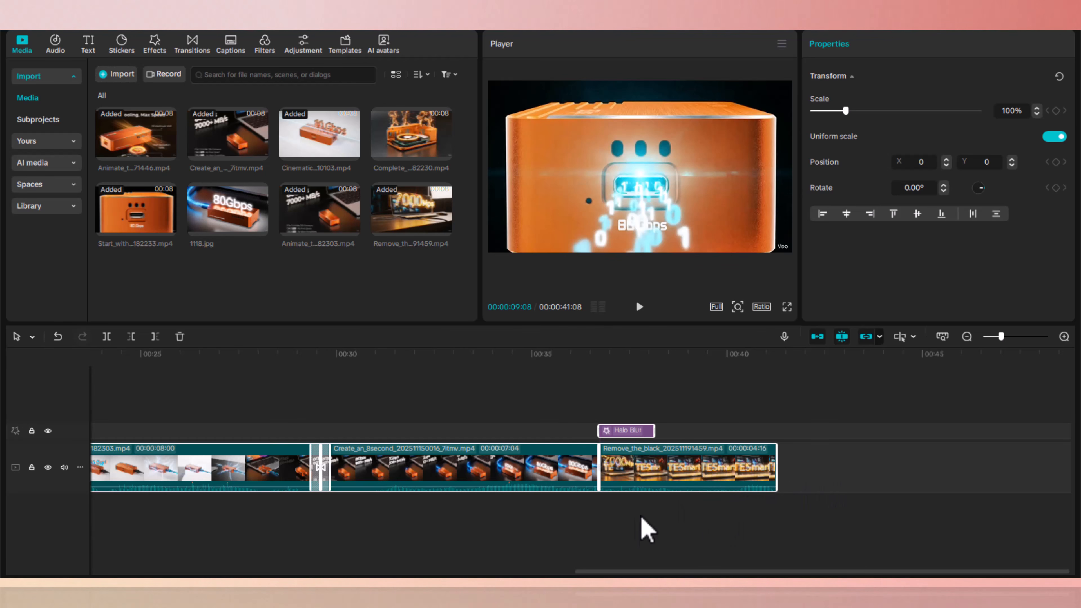
{"action": "left_click", "coordinate": [678, 480]}
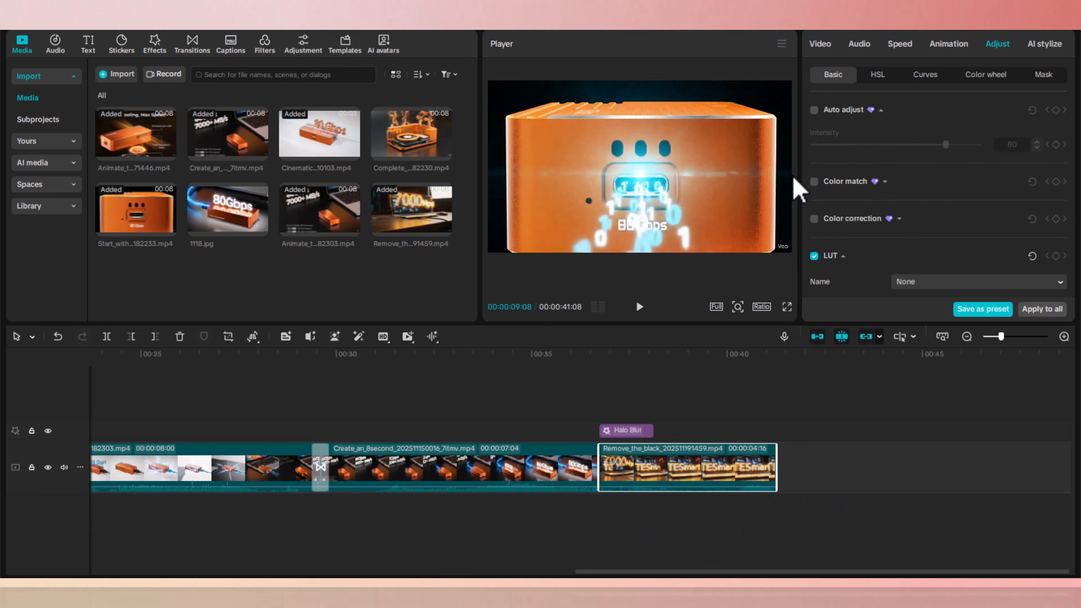
{"action": "left_click", "coordinate": [814, 110]}
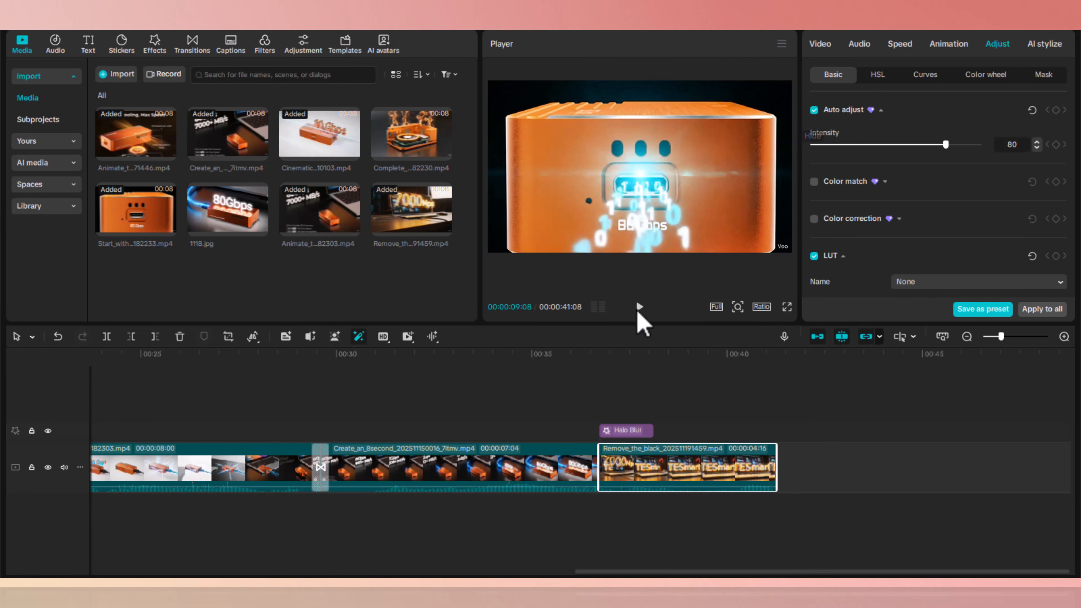
Step: Enable Auto adjust on the Create_an_8second clip, comparing the image at 00:00:33:29 with the adjustment on and off
{"action": "left_click", "coordinate": [535, 485]}
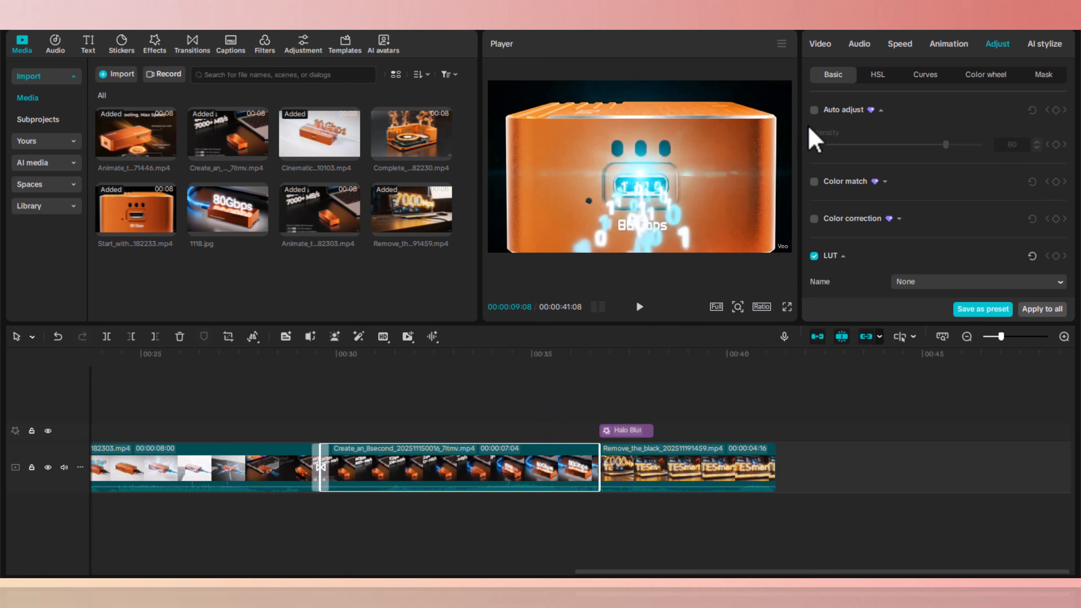
{"action": "left_click", "coordinate": [814, 111]}
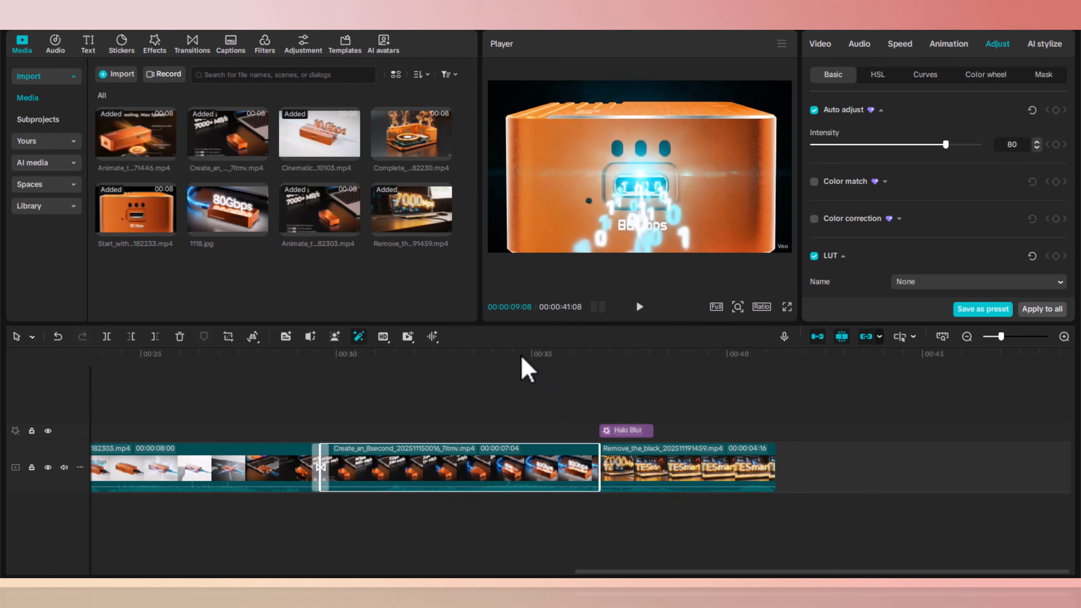
{"action": "left_click_drag", "start_coordinate": [521, 359], "coordinate": [491, 380]}
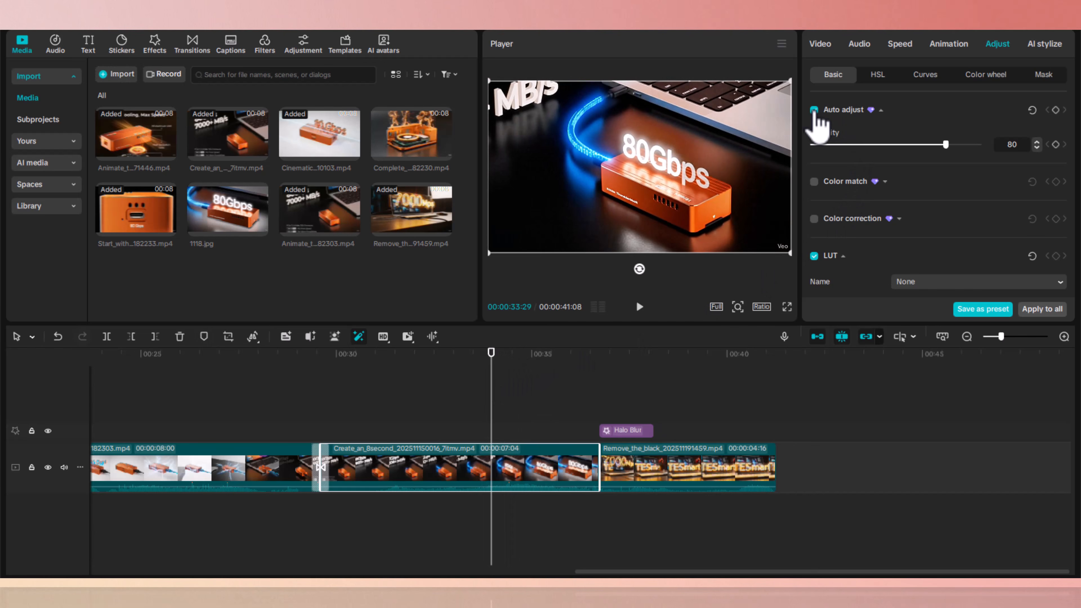
{"action": "left_click", "coordinate": [814, 111]}
{"action": "left_click", "coordinate": [814, 112]}
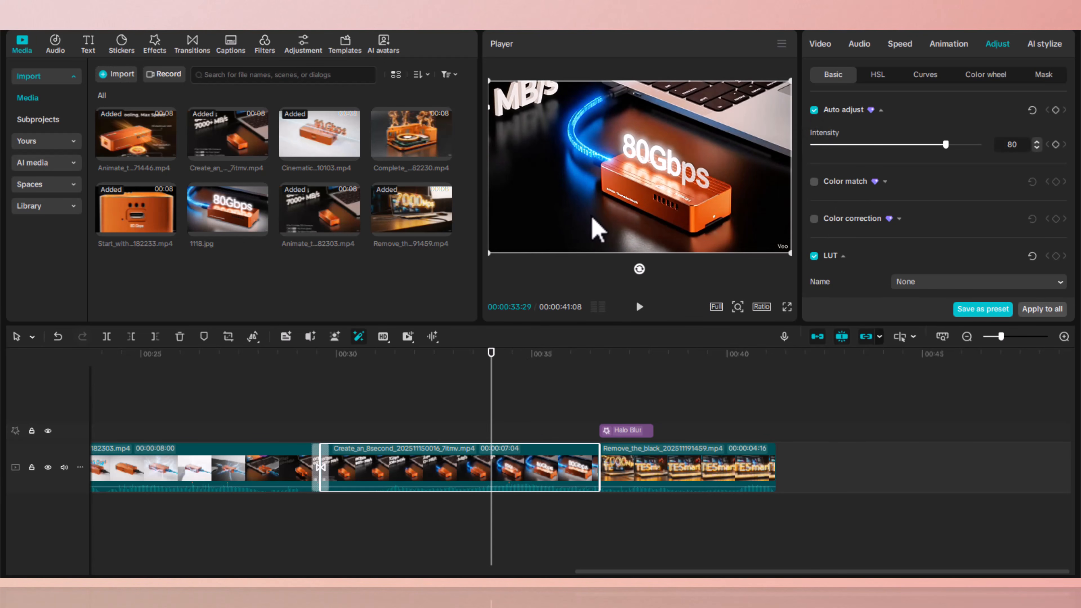
{"action": "left_click", "coordinate": [815, 112]}
{"action": "left_click", "coordinate": [815, 112]}
Step: Enable Auto adjust on both Animate_the_first clips in the middle of the timeline, previewing at 00:00:28:09 and 00:00:20:15
{"action": "left_click_drag", "start_coordinate": [579, 572], "coordinate": [406, 571]}
{"action": "left_click", "coordinate": [506, 464]}
{"action": "left_click", "coordinate": [611, 367]}
{"action": "left_click", "coordinate": [814, 110]}
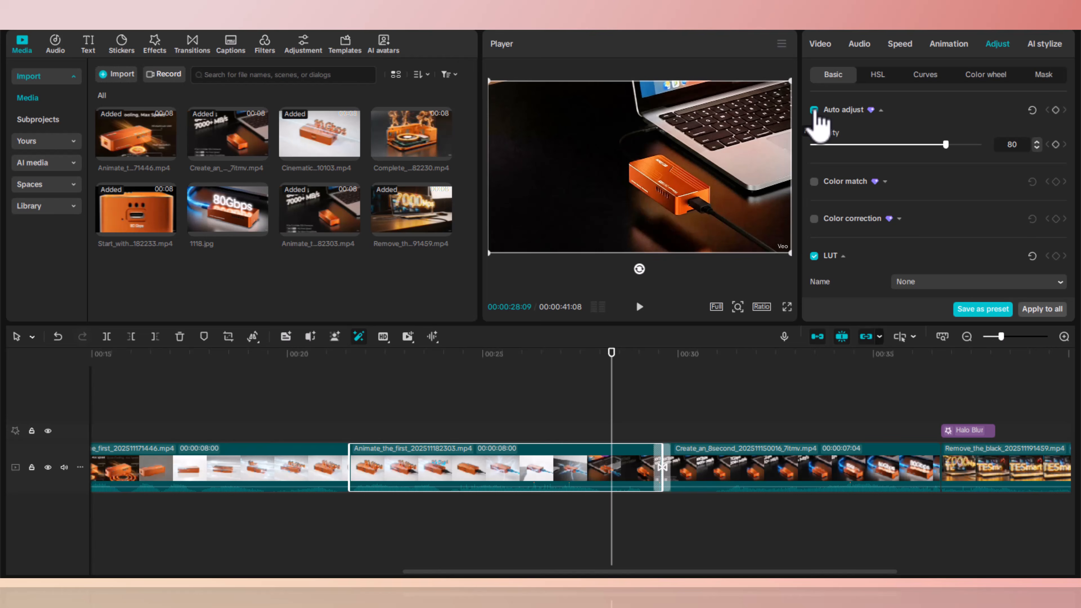
{"action": "left_click", "coordinate": [316, 473]}
{"action": "left_click", "coordinate": [307, 369]}
{"action": "left_click", "coordinate": [814, 110]}
Step: Compare the Cinematic_product_reveal clip at 00:00:02:13 with Auto adjust off and on, leaving it enabled
{"action": "scroll", "coordinate": [451, 572], "scroll_direction": "left", "scroll_amount": 10}
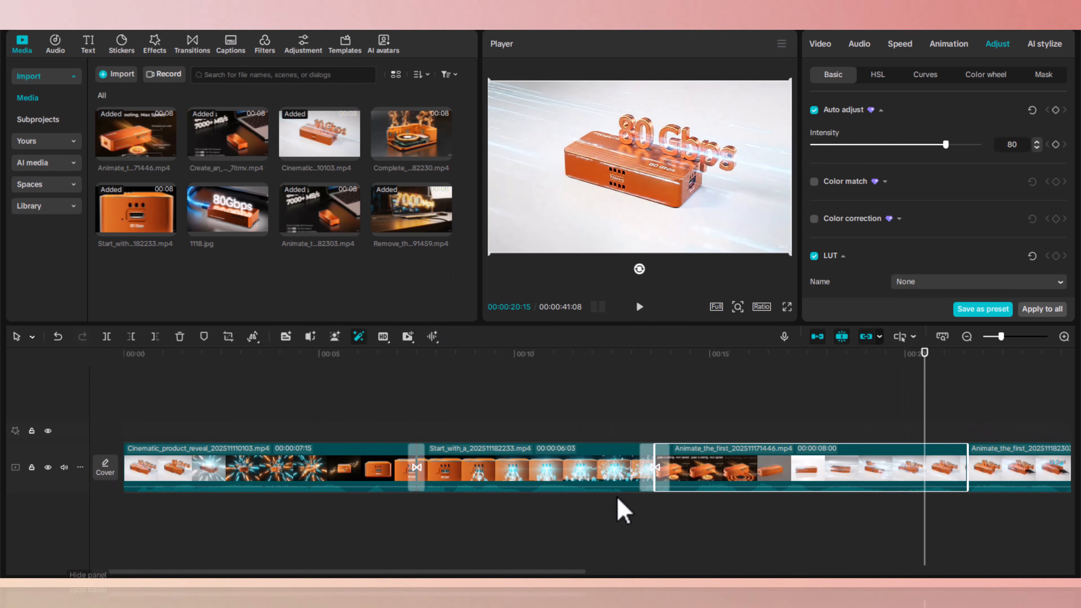
{"action": "left_click", "coordinate": [249, 447]}
{"action": "left_click_drag", "start_coordinate": [289, 353], "coordinate": [219, 396]}
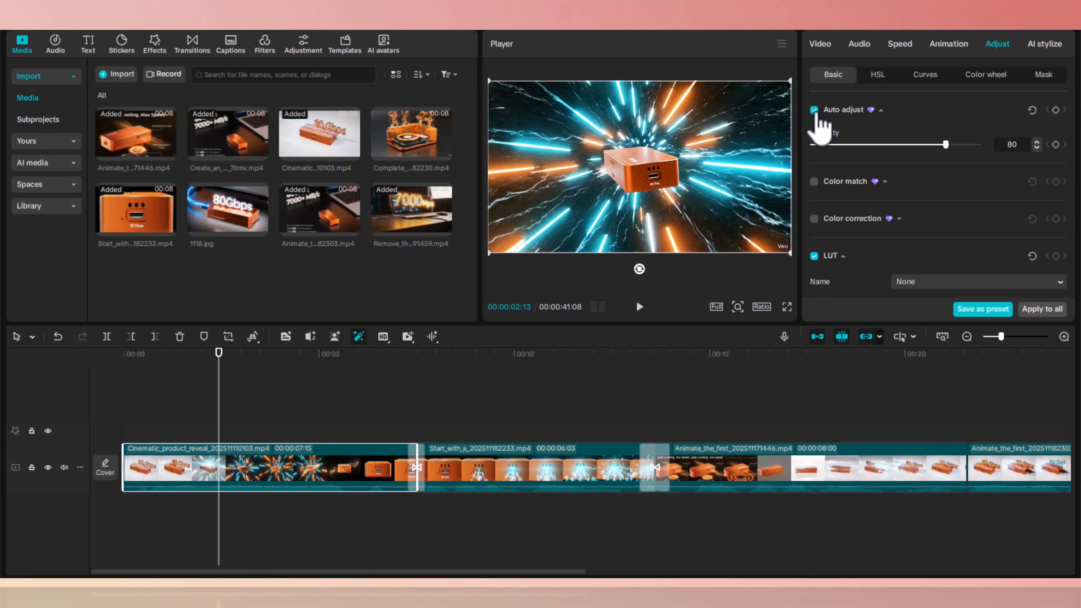
{"action": "left_click", "coordinate": [814, 110]}
{"action": "left_click", "coordinate": [814, 111]}
{"action": "left_click", "coordinate": [814, 111]}
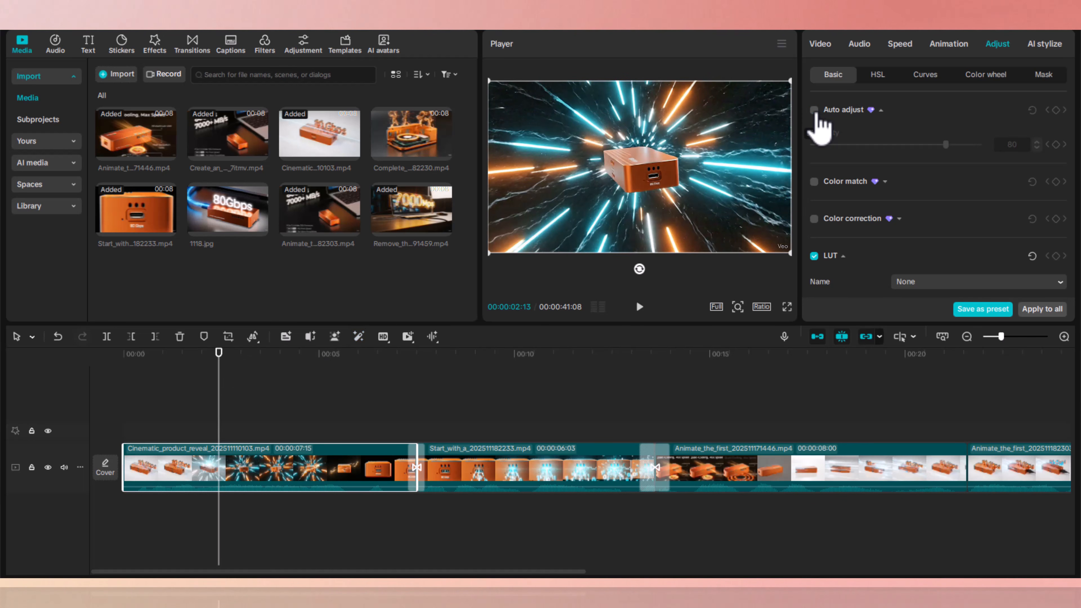
{"action": "left_click", "coordinate": [813, 111]}
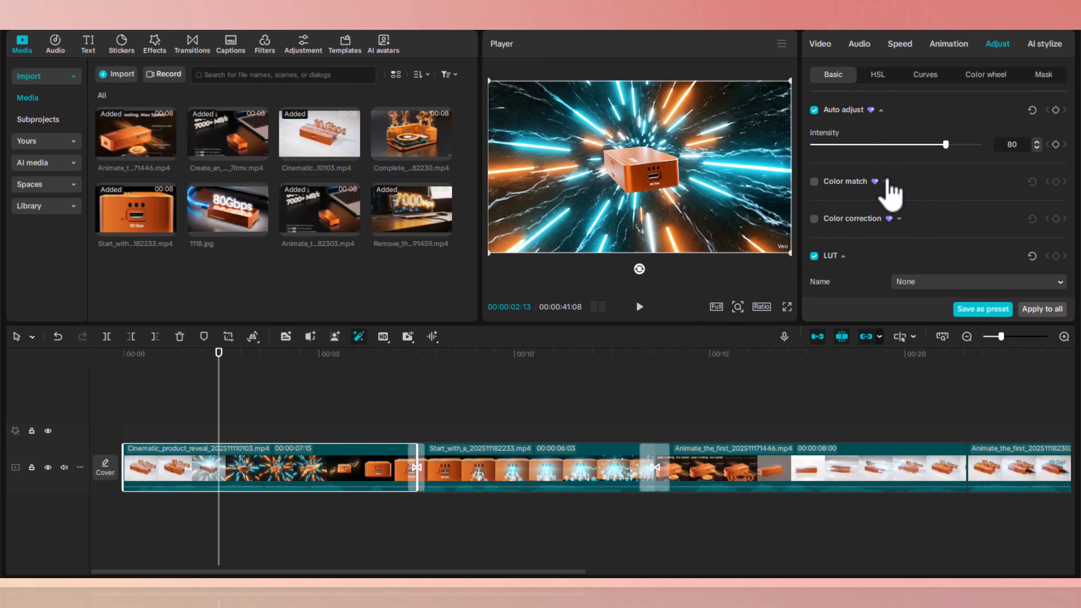
Step: Examine the first clip's color, lightness and effect adjustments and its basic video options from Stabilize to Remove flickers
{"action": "scroll", "coordinate": [893, 219], "scroll_direction": "down", "scroll_amount": 6}
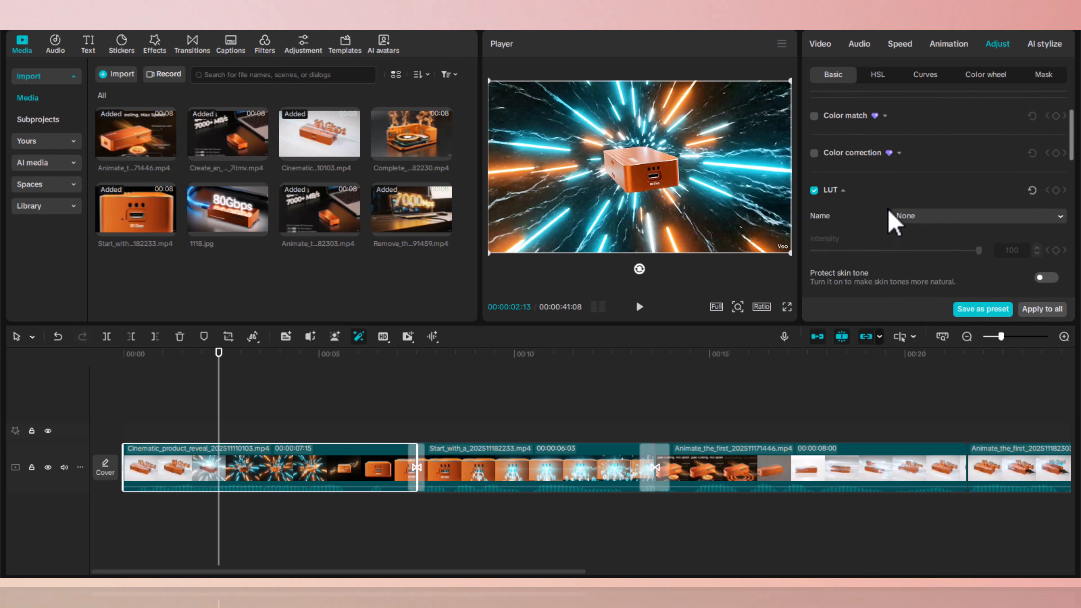
{"action": "scroll", "coordinate": [894, 222], "scroll_direction": "down", "scroll_amount": 8}
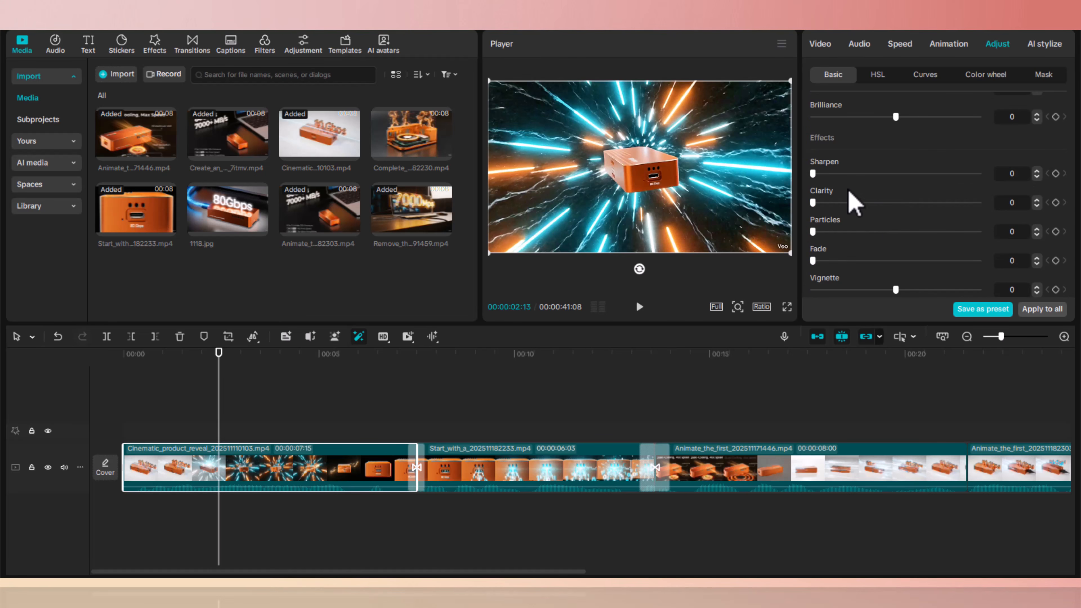
{"action": "scroll", "coordinate": [895, 204], "scroll_direction": "up", "scroll_amount": 9}
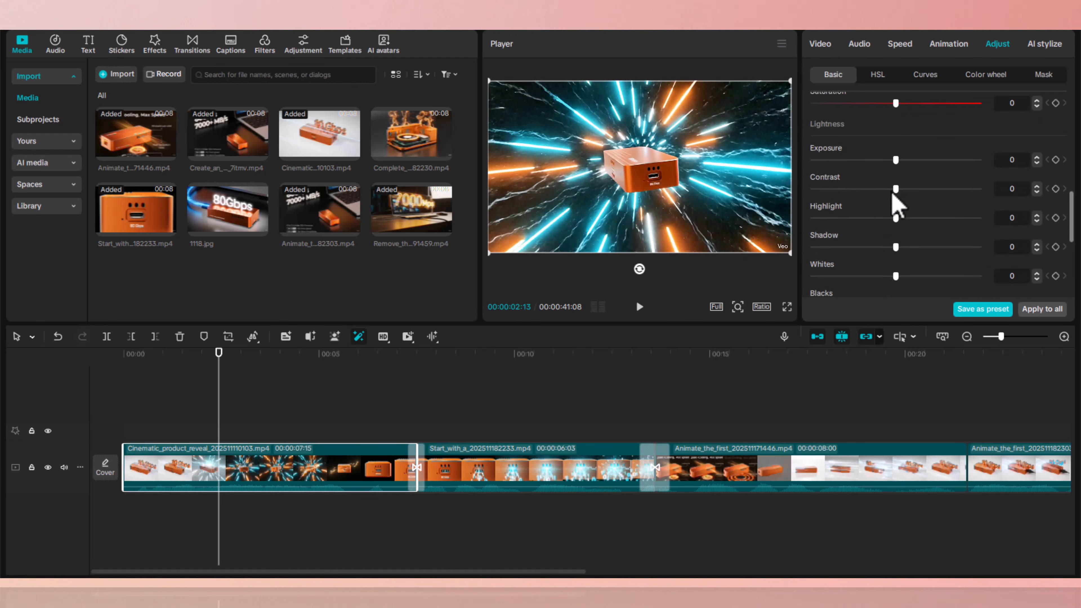
{"action": "scroll", "coordinate": [896, 204], "scroll_direction": "up", "scroll_amount": 4}
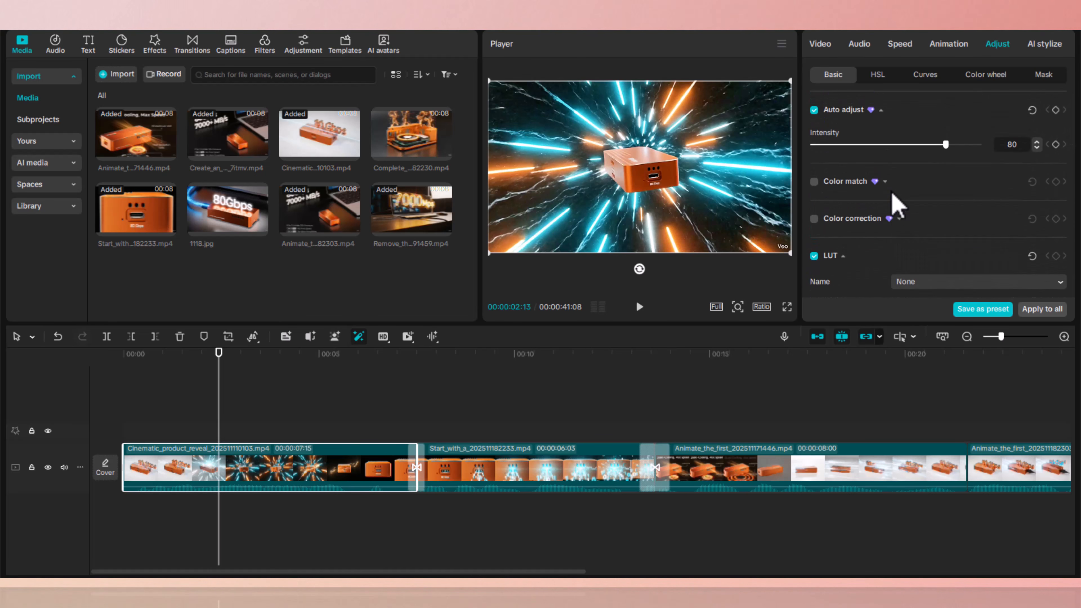
{"action": "left_click", "coordinate": [819, 44]}
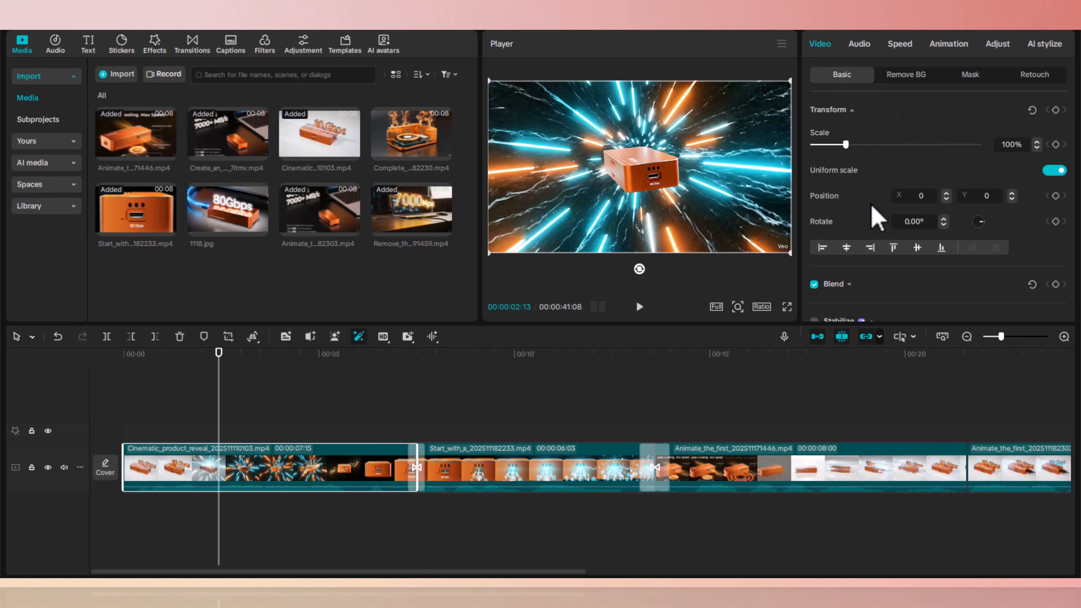
{"action": "scroll", "coordinate": [876, 226], "scroll_direction": "down", "scroll_amount": 5}
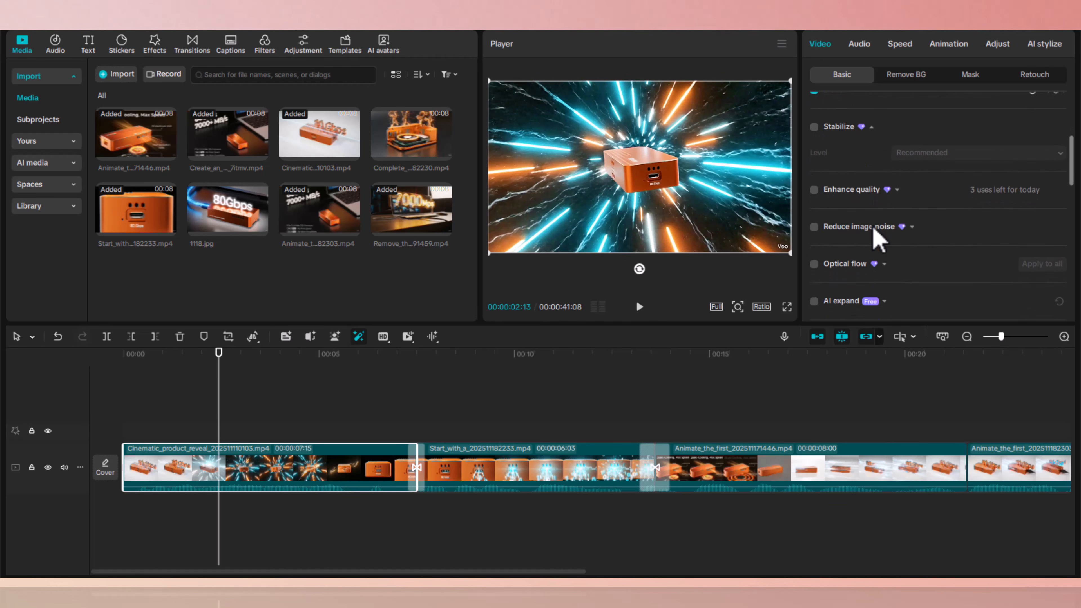
{"action": "scroll", "coordinate": [875, 232], "scroll_direction": "down", "scroll_amount": 4}
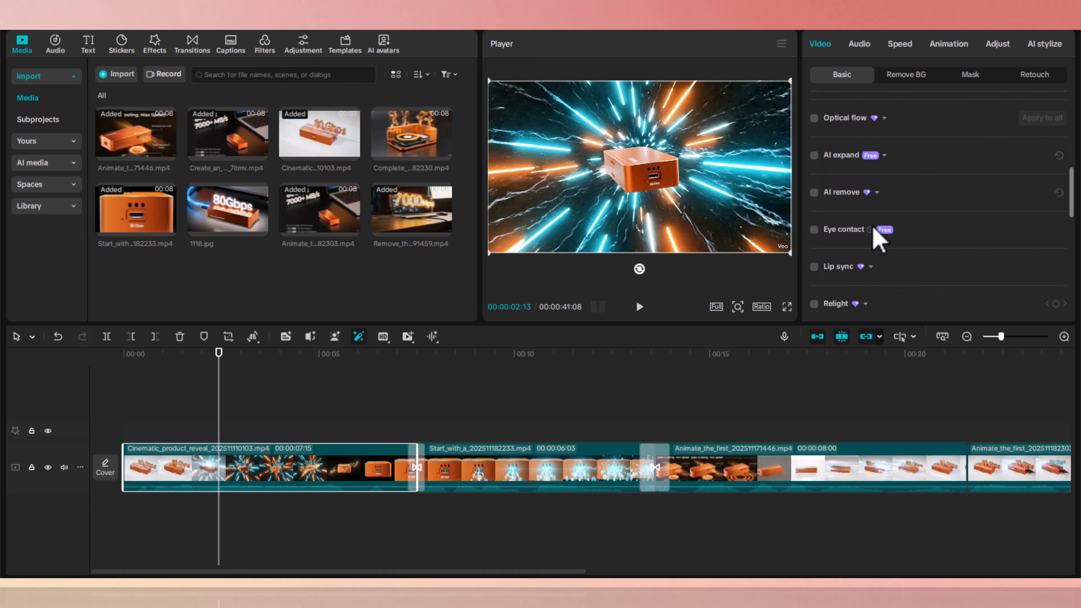
{"action": "scroll", "coordinate": [875, 239], "scroll_direction": "down", "scroll_amount": 4}
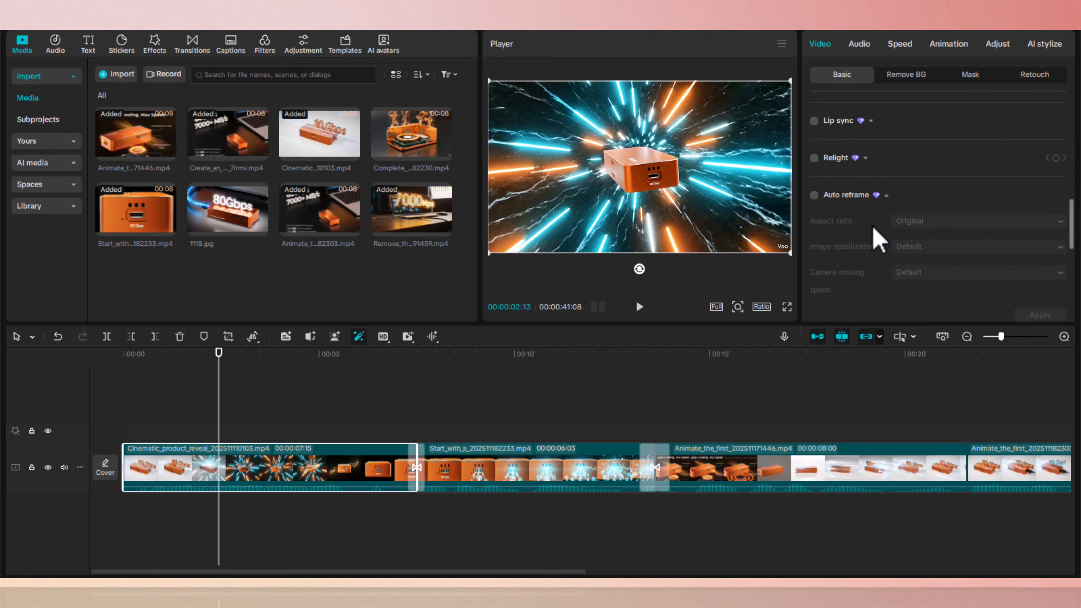
{"action": "scroll", "coordinate": [875, 237], "scroll_direction": "down", "scroll_amount": 1}
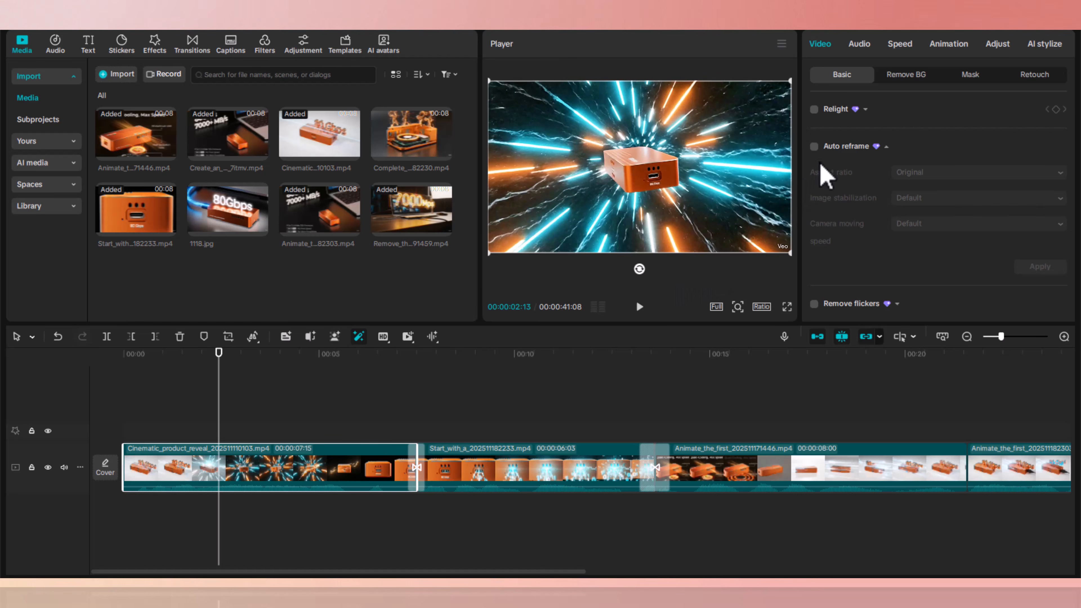
Step: Examine the Auto reframe aspect ratios and camera moving speeds for the Cinematic_product_reveal clip, leaving Auto reframe off
{"action": "left_click", "coordinate": [813, 146]}
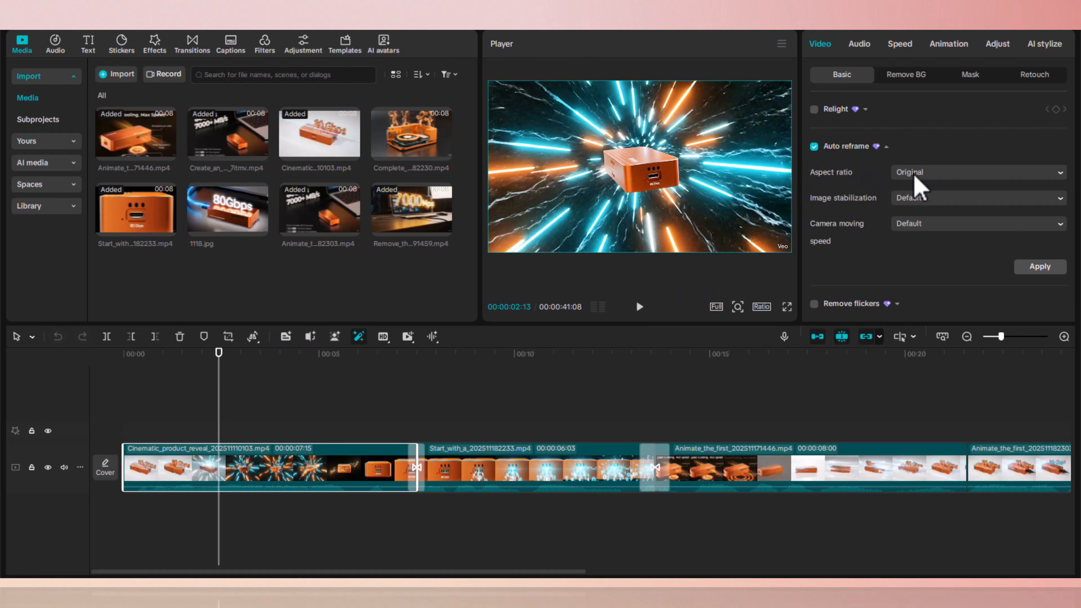
{"action": "left_click", "coordinate": [951, 172]}
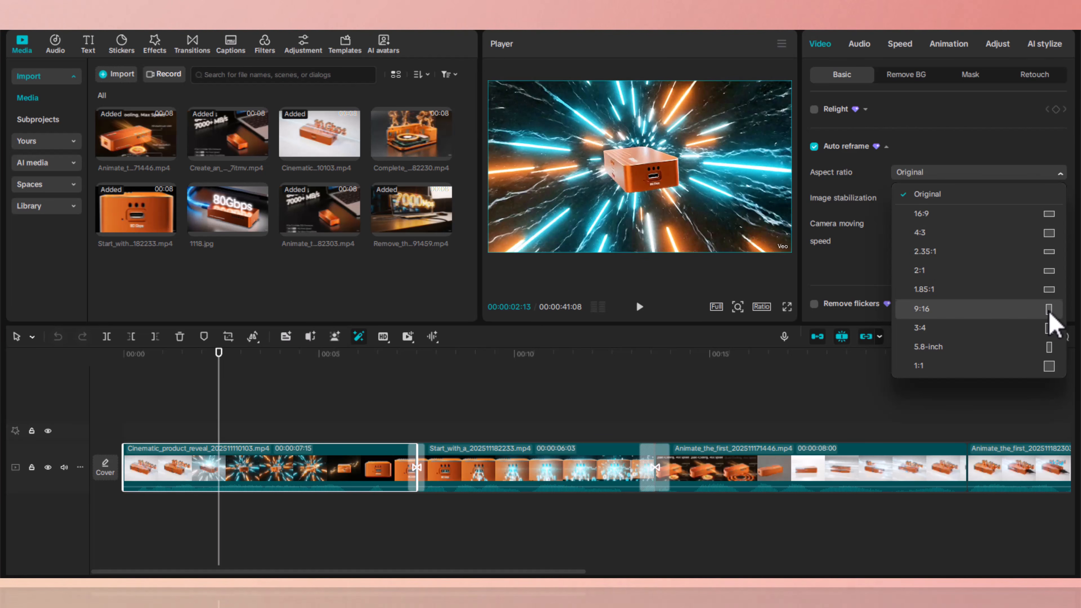
{"action": "left_click", "coordinate": [875, 215]}
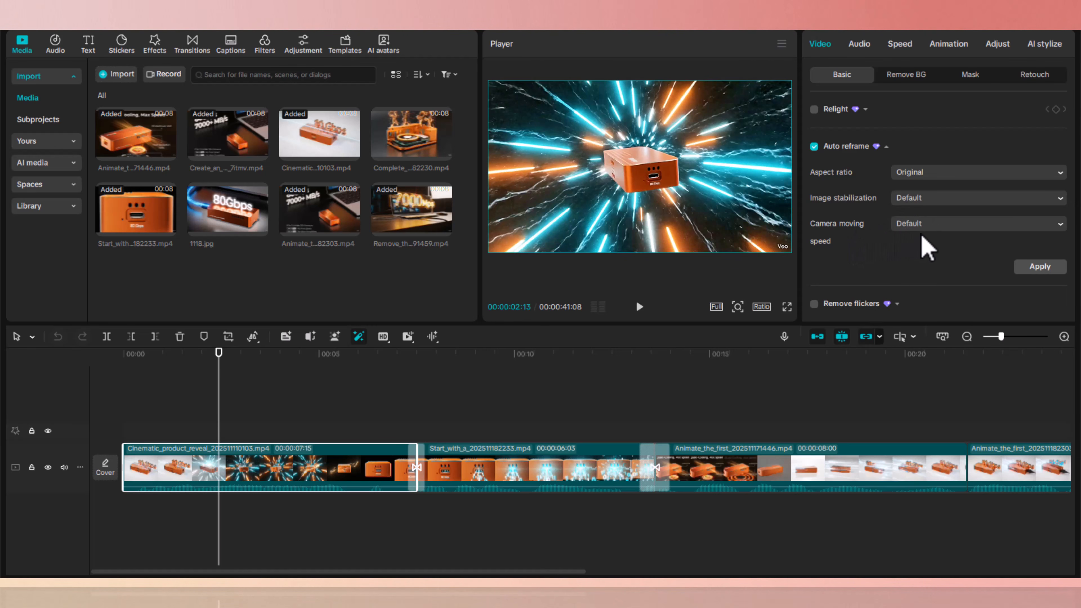
{"action": "left_click", "coordinate": [921, 224]}
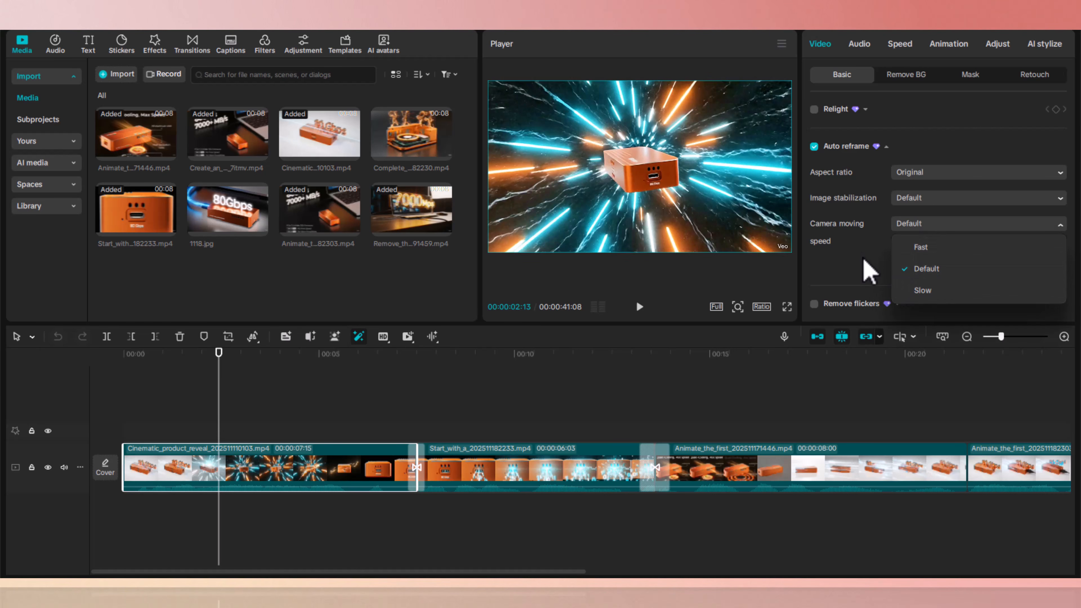
{"action": "left_click", "coordinate": [870, 272]}
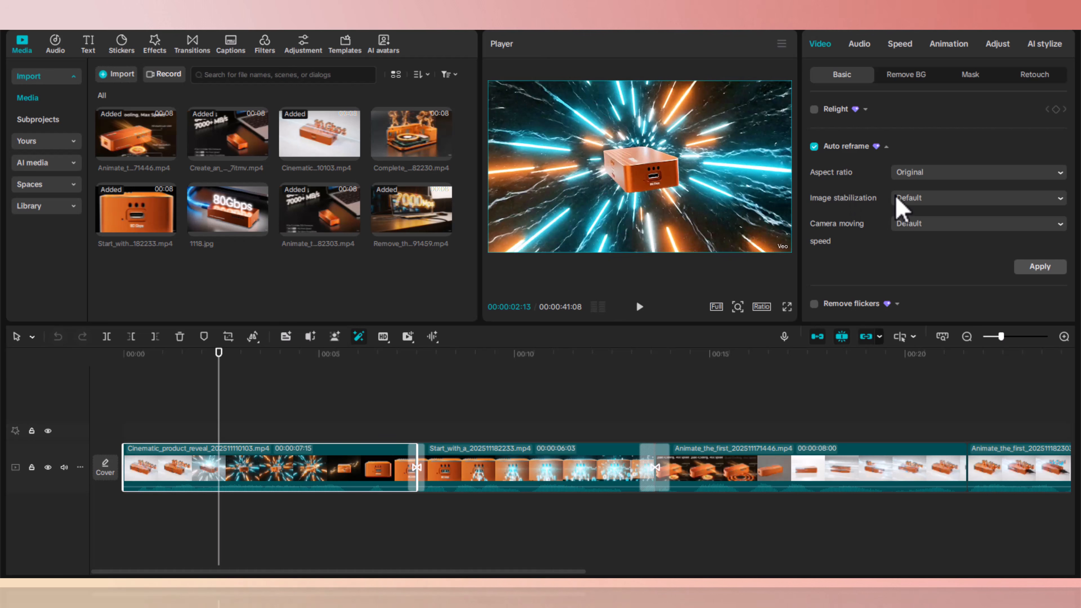
{"action": "left_click", "coordinate": [814, 146]}
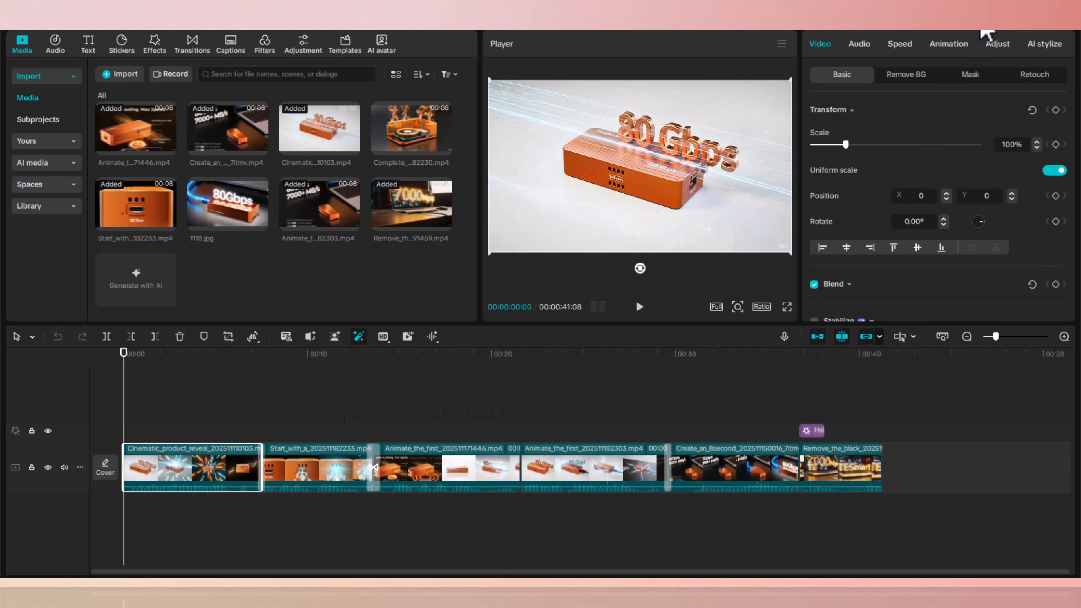
Step: Export the video as 1118 in 1080P with H.264, mp4 and 30fps, and close the export window when it finishes
{"action": "left_click", "coordinate": [981, 16]}
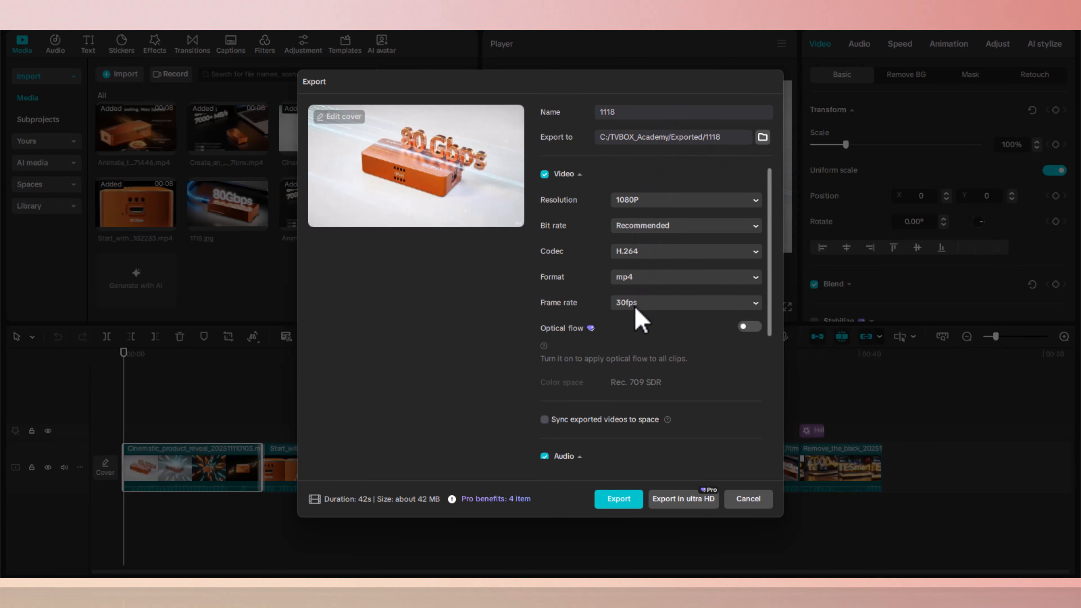
{"action": "left_click", "coordinate": [619, 499]}
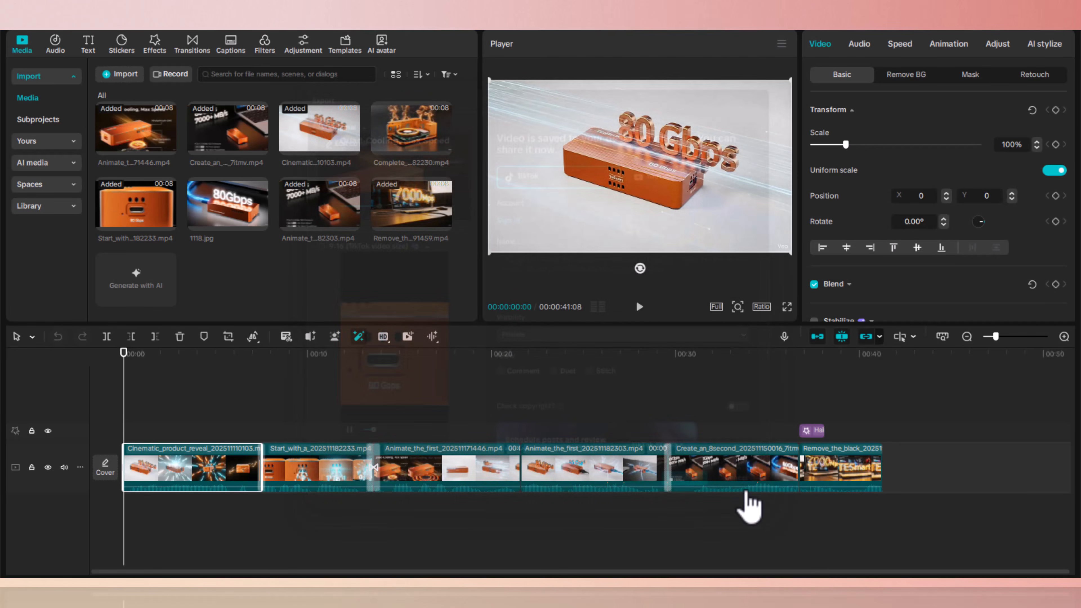
{"action": "left_click", "coordinate": [748, 488]}
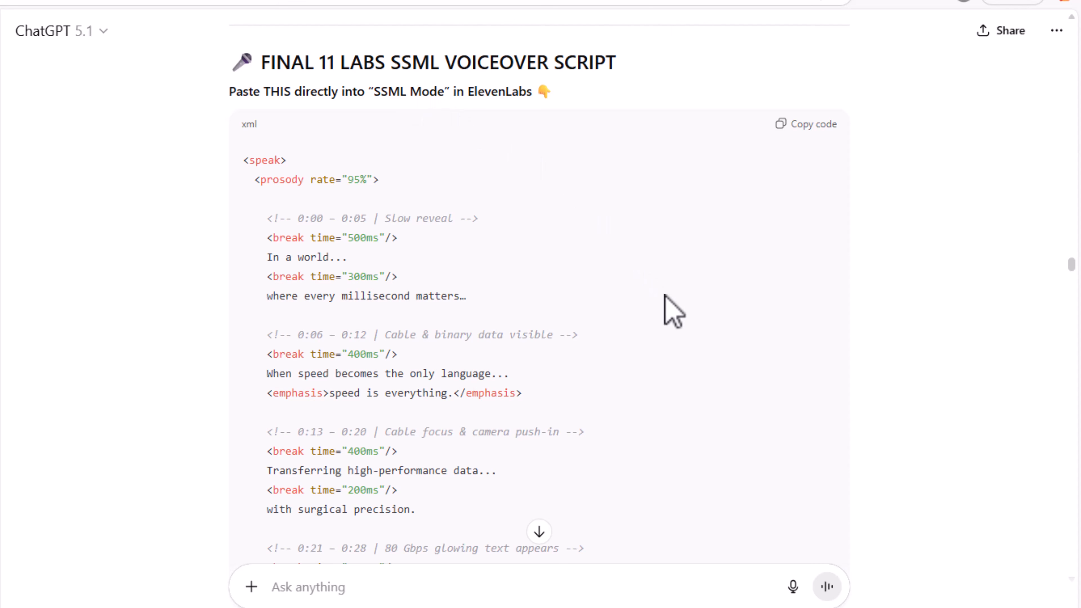
Step: Read the final SSML voiceover script in ChatGPT from the opening speak tag to the TESmart reveal
{"action": "scroll", "coordinate": [671, 318], "scroll_direction": "down", "scroll_amount": 2}
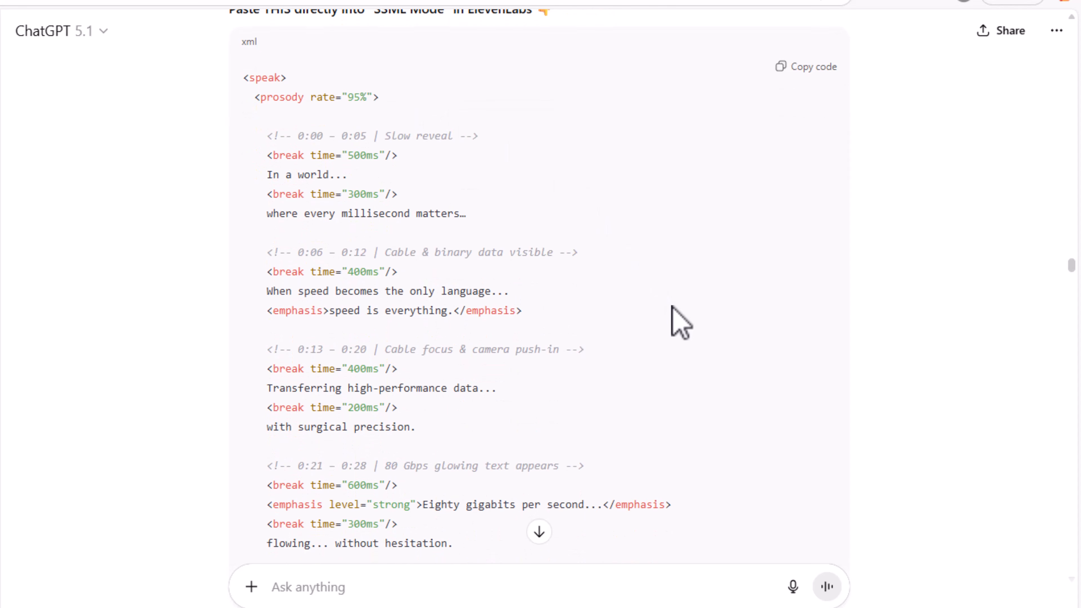
{"action": "scroll", "coordinate": [672, 306], "scroll_direction": "down", "scroll_amount": 7}
{"action": "scroll", "coordinate": [672, 306], "scroll_direction": "down", "scroll_amount": 5}
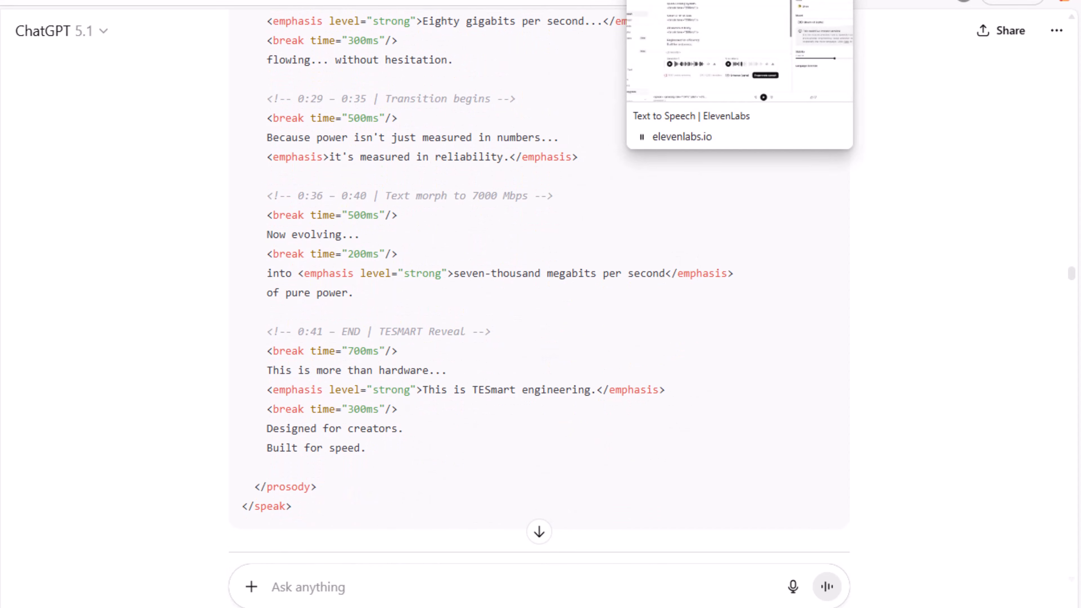
Step: Switch to ElevenLabs Text to Speech and clear the existing script from the speaker's text block
{"action": "left_click", "coordinate": [651, 3]}
{"action": "left_click_drag", "start_coordinate": [56, 194], "coordinate": [165, 200]}
{"action": "key", "text": "BackSpace"}
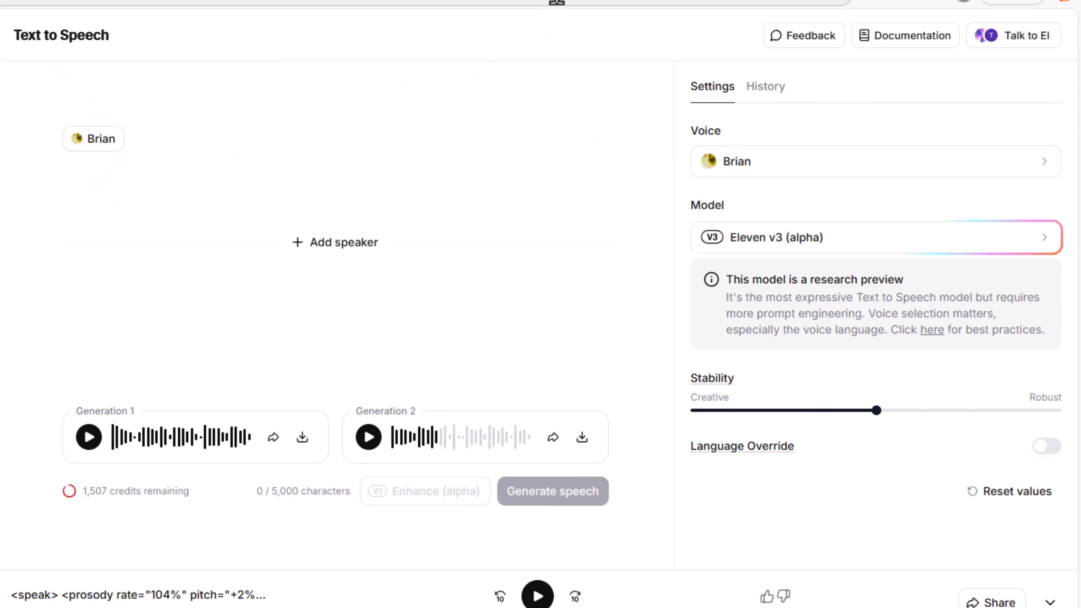
Step: Bring the SSML voiceover script from ChatGPT into the empty ElevenLabs speaker block and review the pasted text
{"action": "key", "text": "ctrl+Tab"}
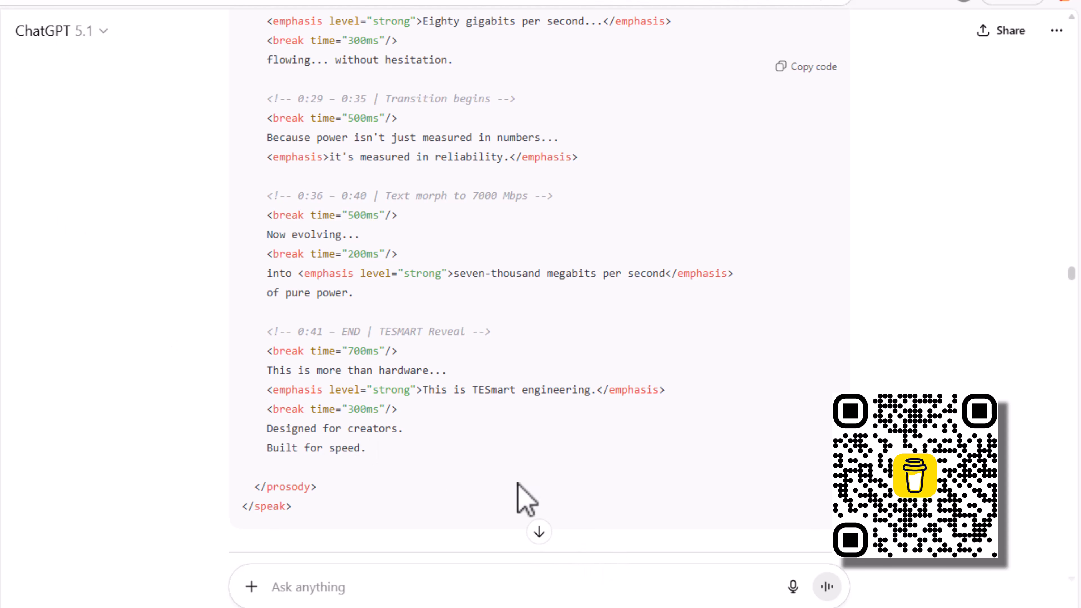
{"action": "key", "text": "ctrl+shift+Tab"}
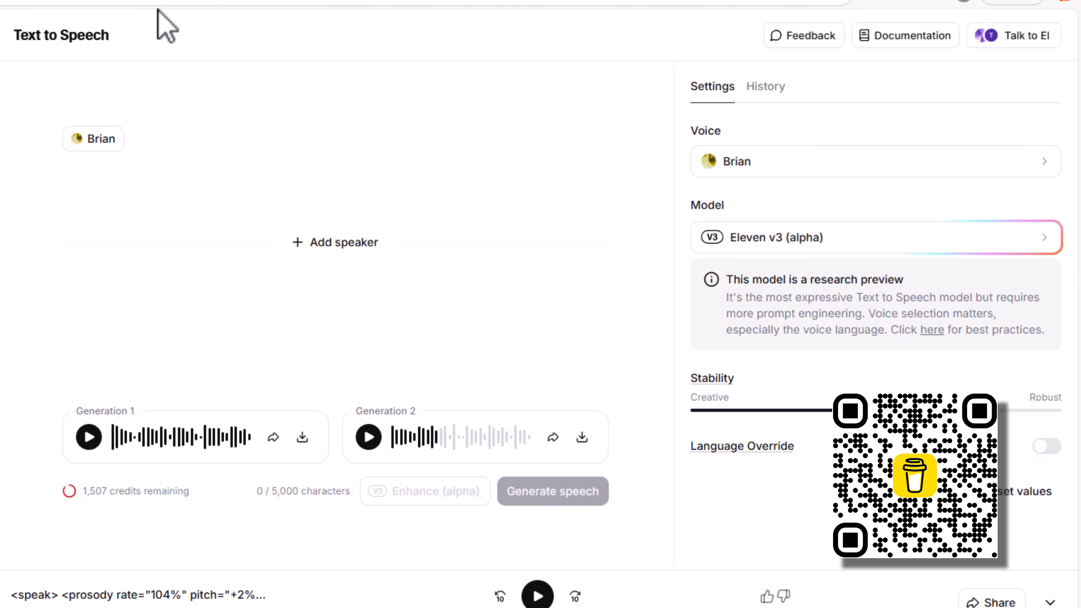
{"action": "right_click", "coordinate": [86, 190]}
{"action": "left_click", "coordinate": [129, 310]}
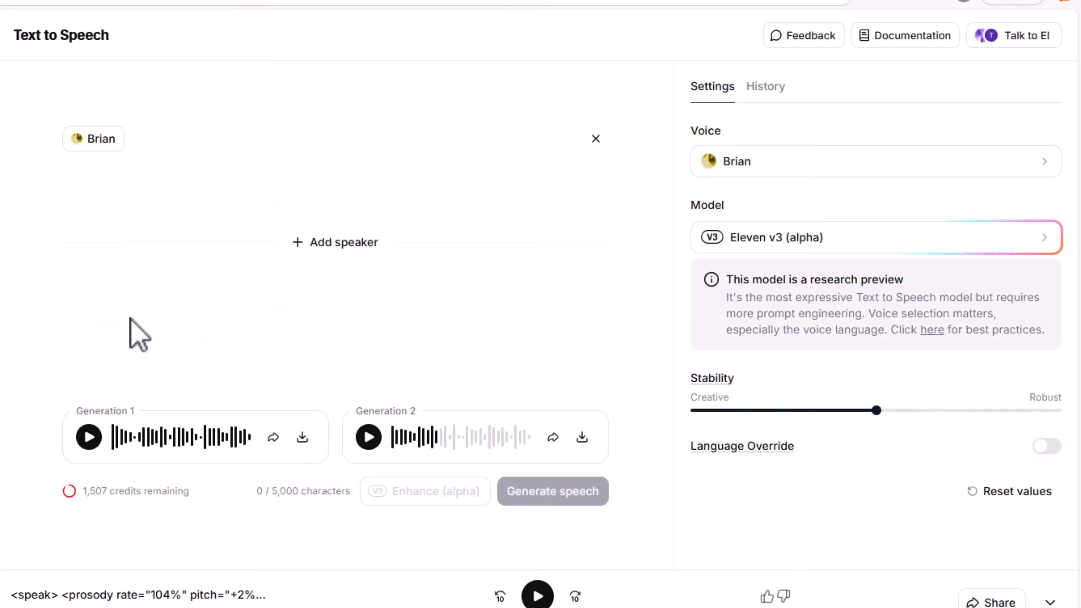
{"action": "scroll", "coordinate": [278, 243], "scroll_direction": "up", "scroll_amount": 10}
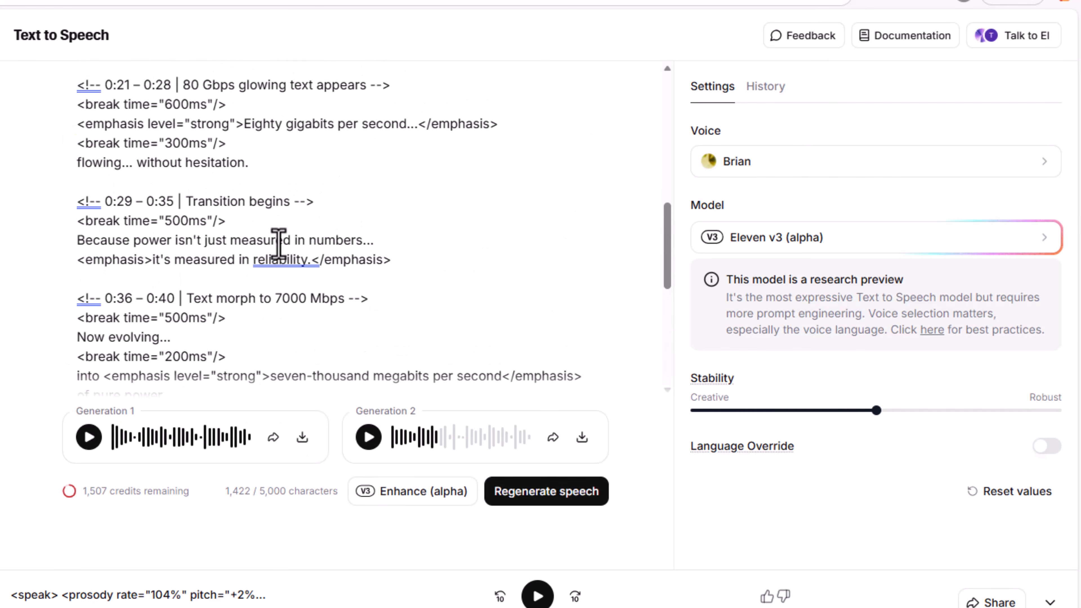
{"action": "scroll", "coordinate": [279, 242], "scroll_direction": "up", "scroll_amount": 5}
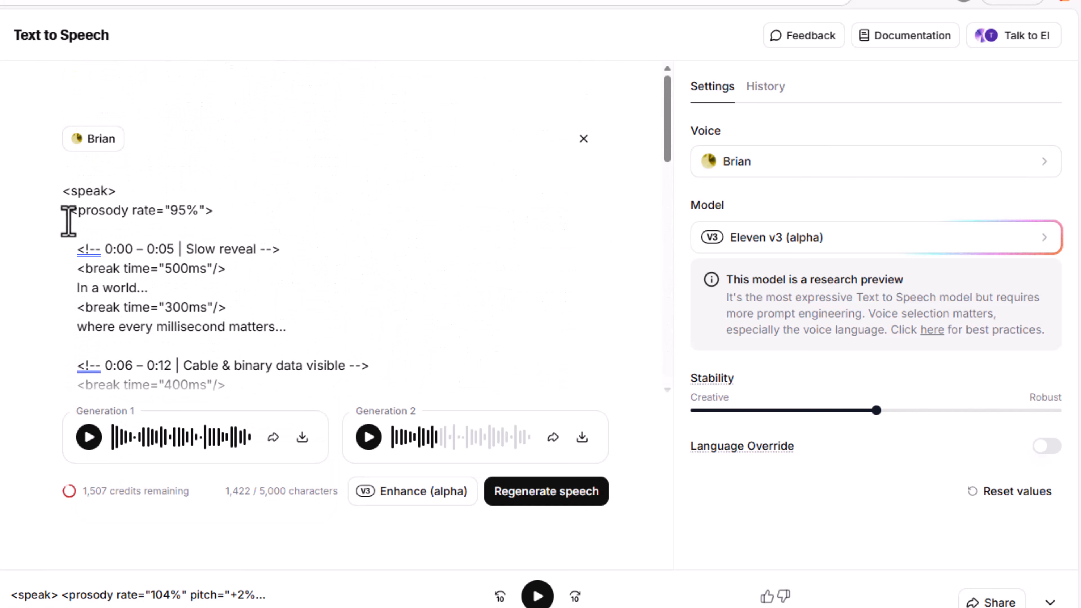
{"action": "scroll", "coordinate": [222, 255], "scroll_direction": "down", "scroll_amount": 7}
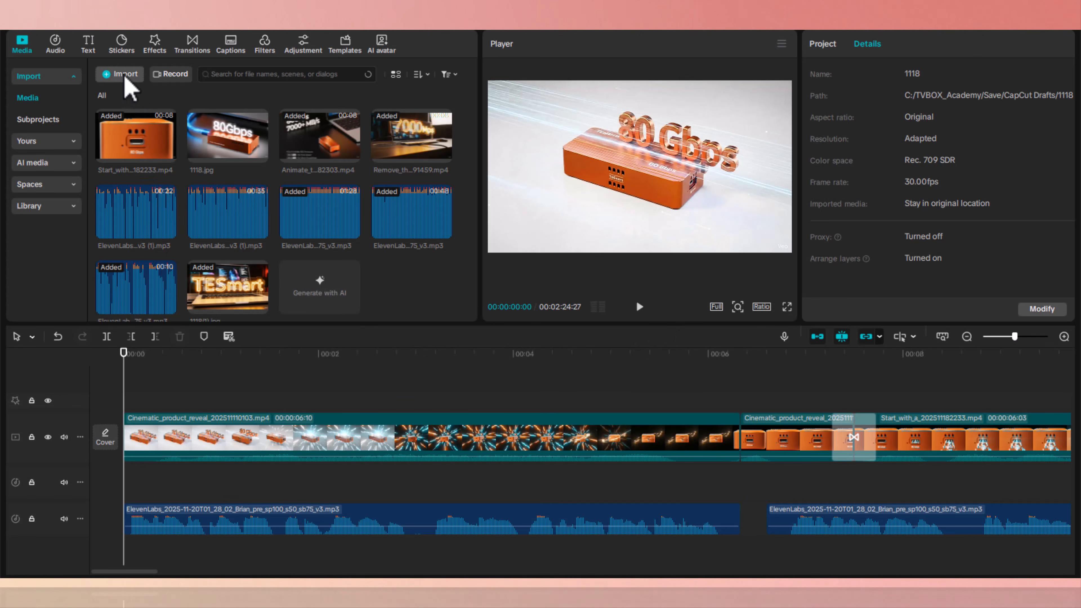
Step: In CapCut, view the ElevenLabs audio files available for import and inspect the voiceover timeline up to the TV Off effect at 00:00:42:05
{"action": "left_click", "coordinate": [124, 76]}
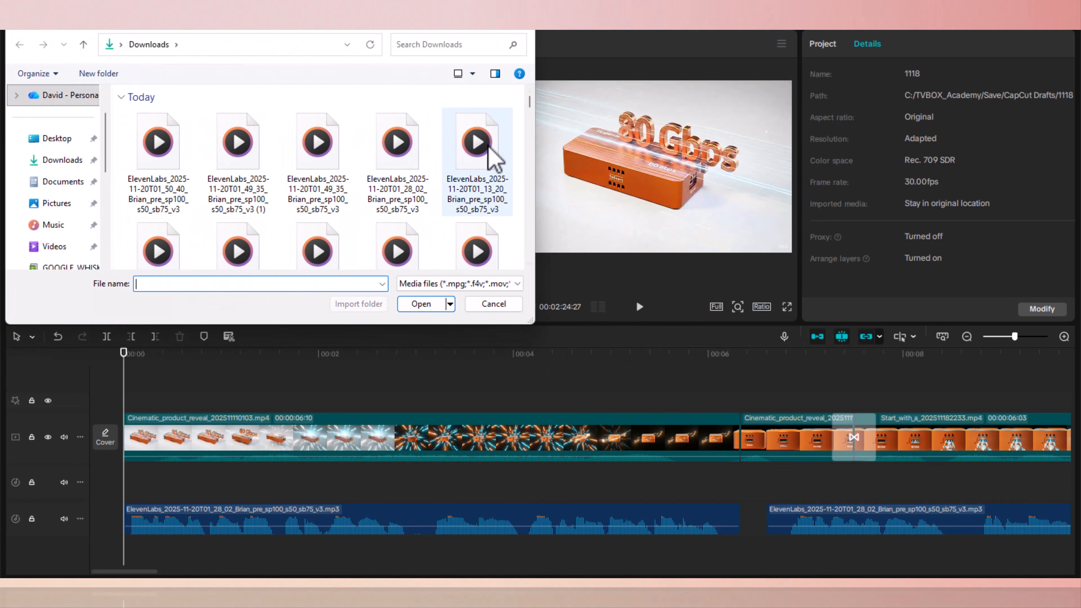
{"action": "left_click", "coordinate": [526, 29]}
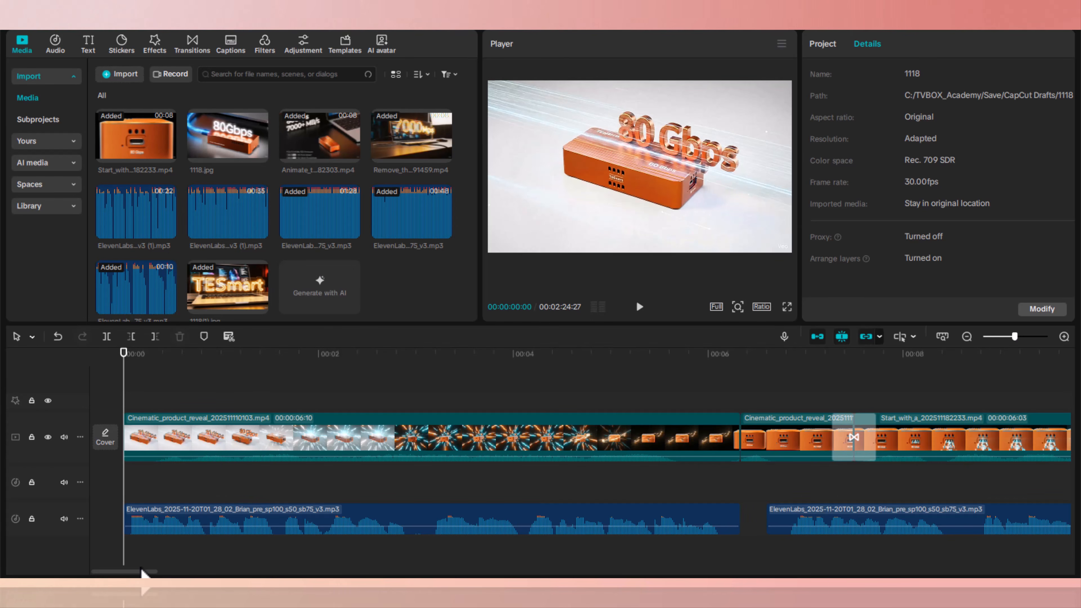
{"action": "left_click_drag", "start_coordinate": [145, 572], "coordinate": [187, 571]}
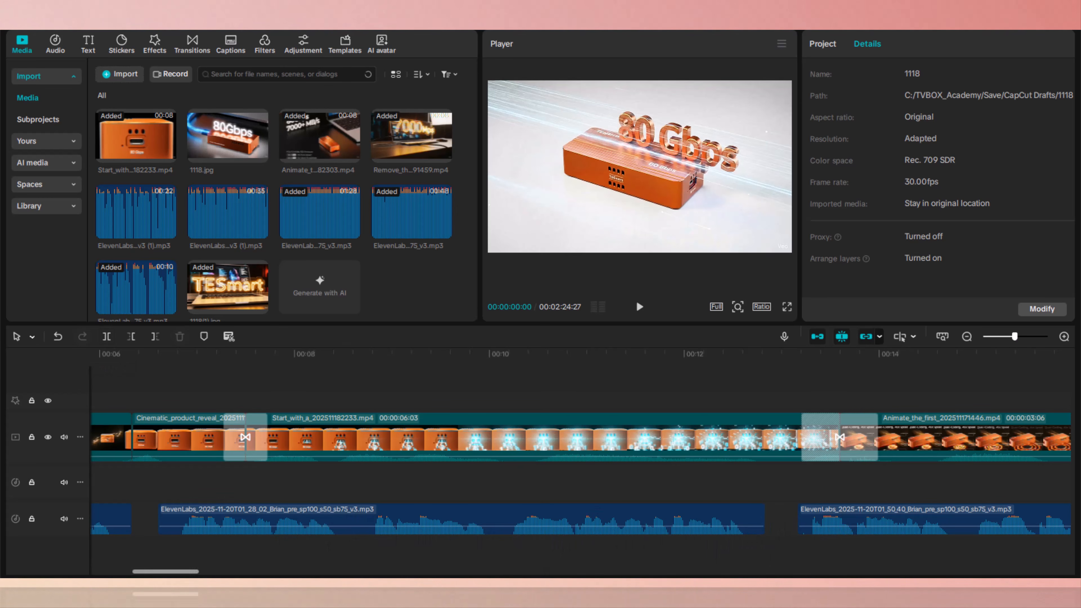
{"action": "left_click_drag", "start_coordinate": [175, 573], "coordinate": [369, 573]}
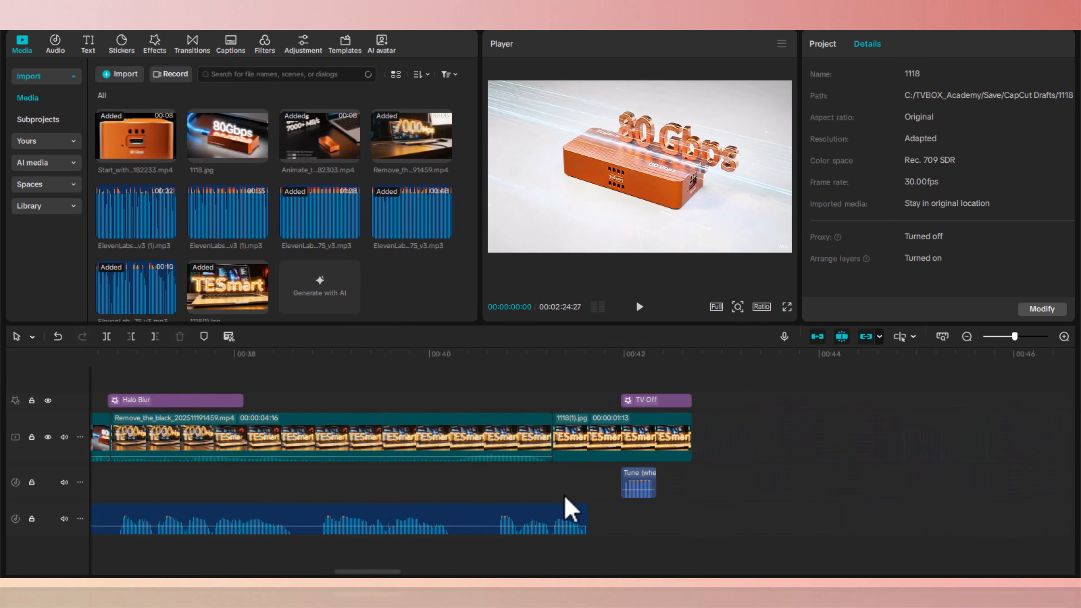
{"action": "mouse_move", "coordinate": [661, 359]}
{"action": "left_mouse_down"}
{"action": "mouse_move", "coordinate": [635, 363]}
{"action": "mouse_move", "coordinate": [642, 367]}
{"action": "left_mouse_up"}
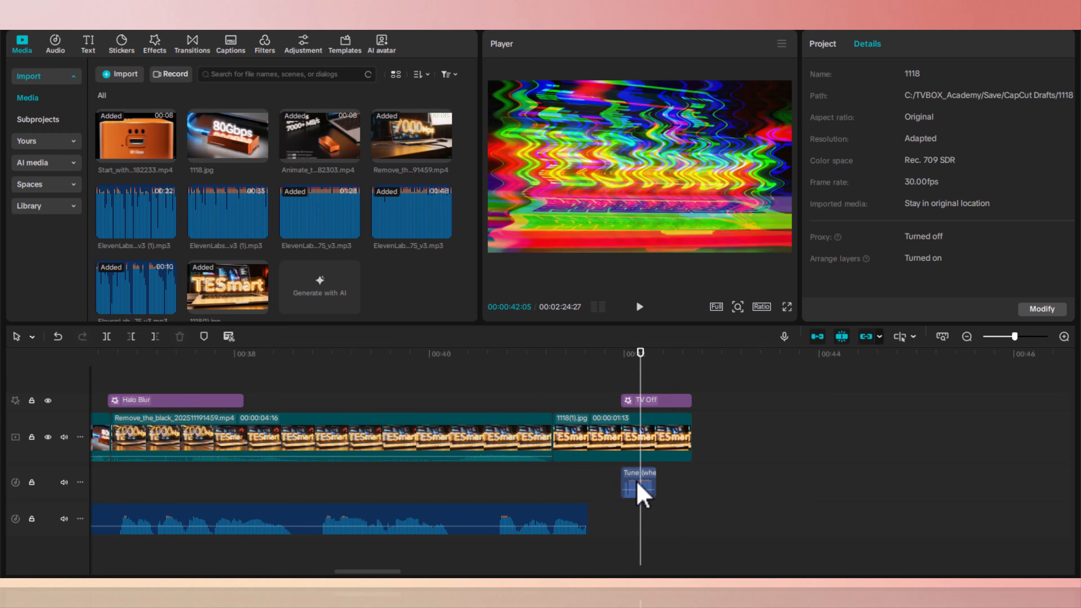
Step: Open the export settings for the project with the voiceover and sound effect
{"action": "left_click", "coordinate": [980, 34]}
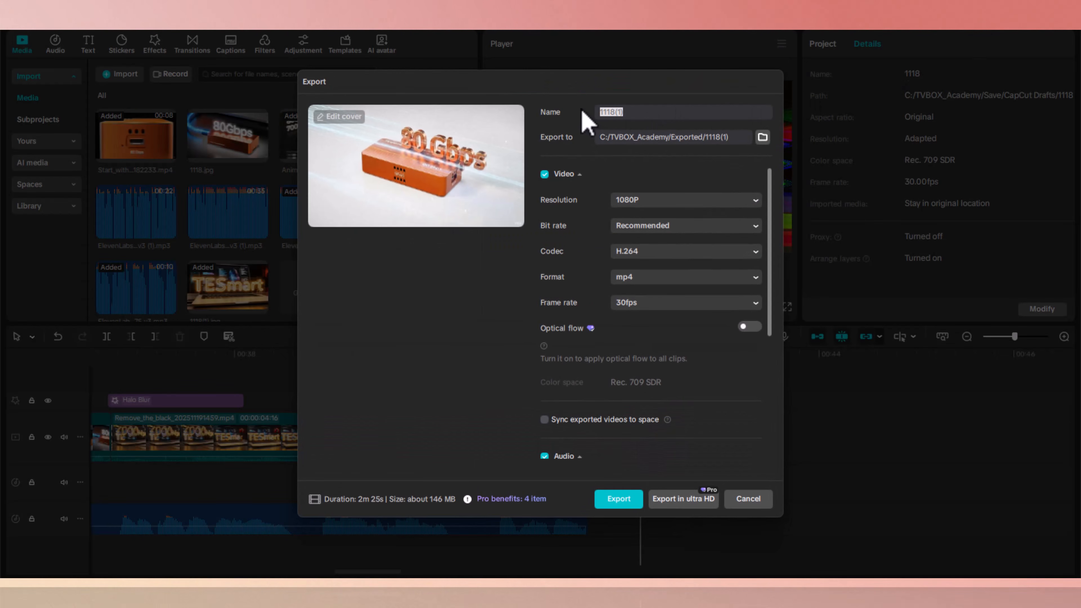